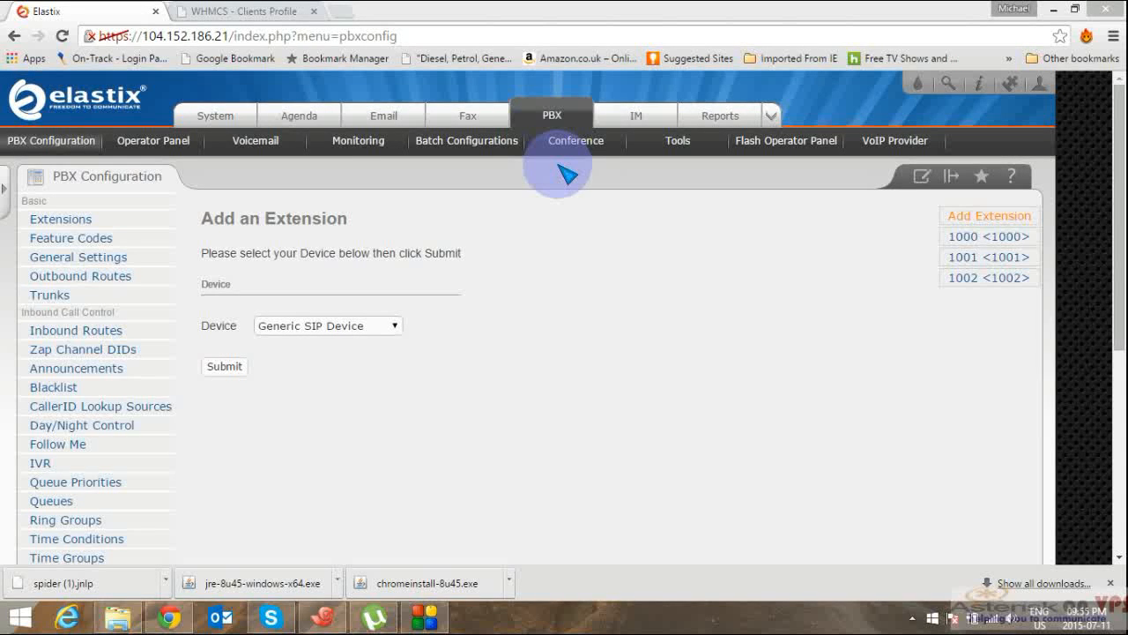
Step: Check the System dashboard's resource gauges and service status, then return to PBX configuration
click(230, 122)
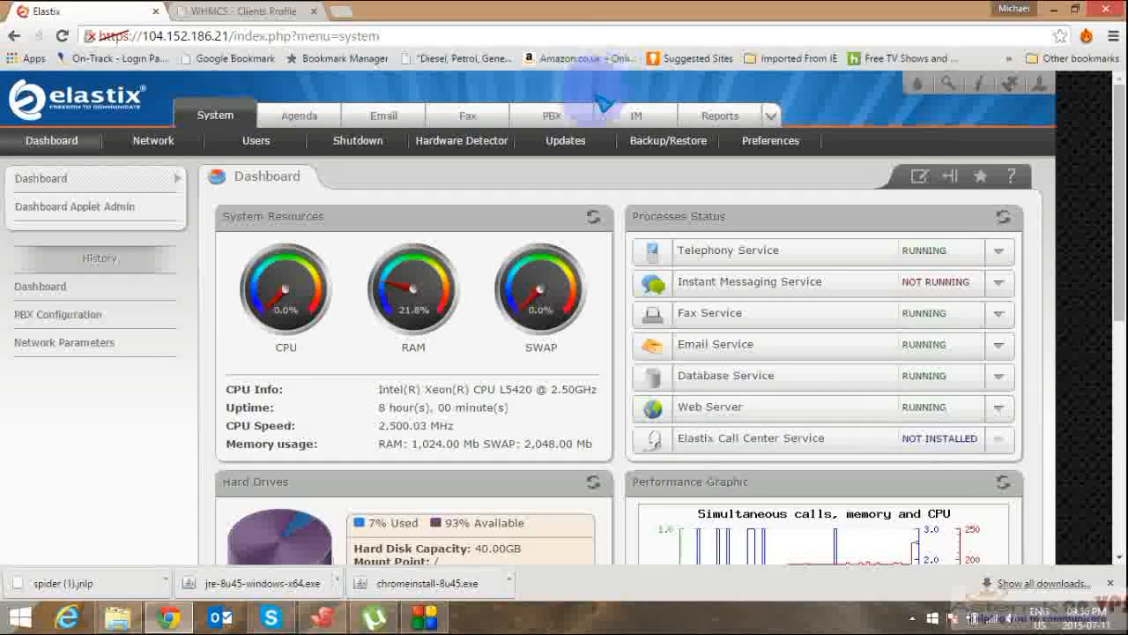
click(564, 122)
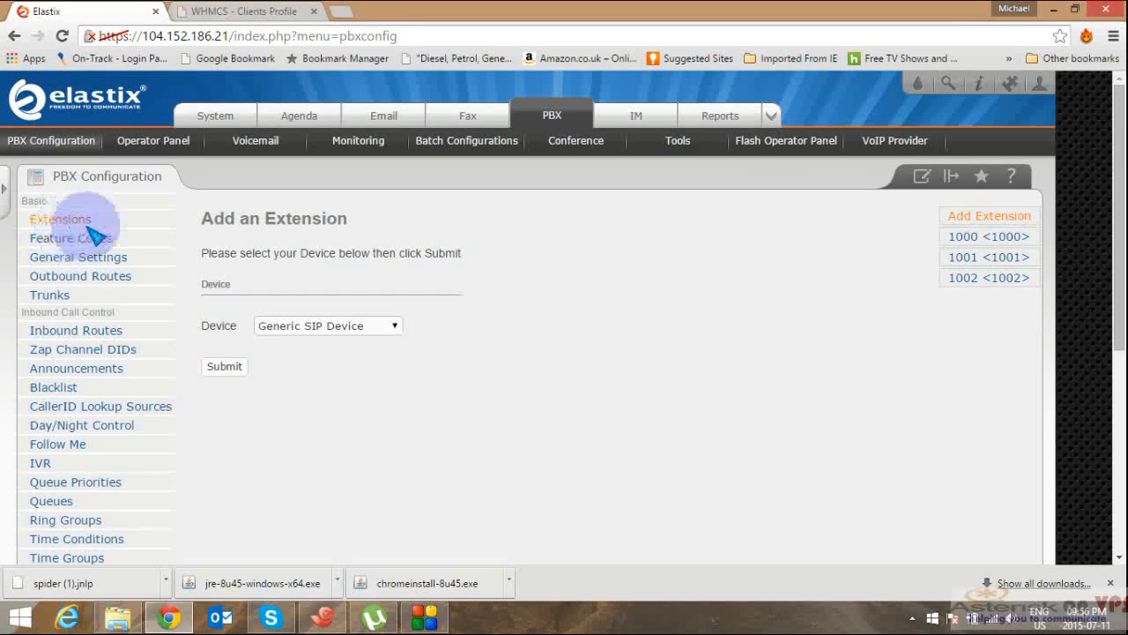
Step: Start a Generic SIP Device extension with user extension and display name 1003
click(234, 364)
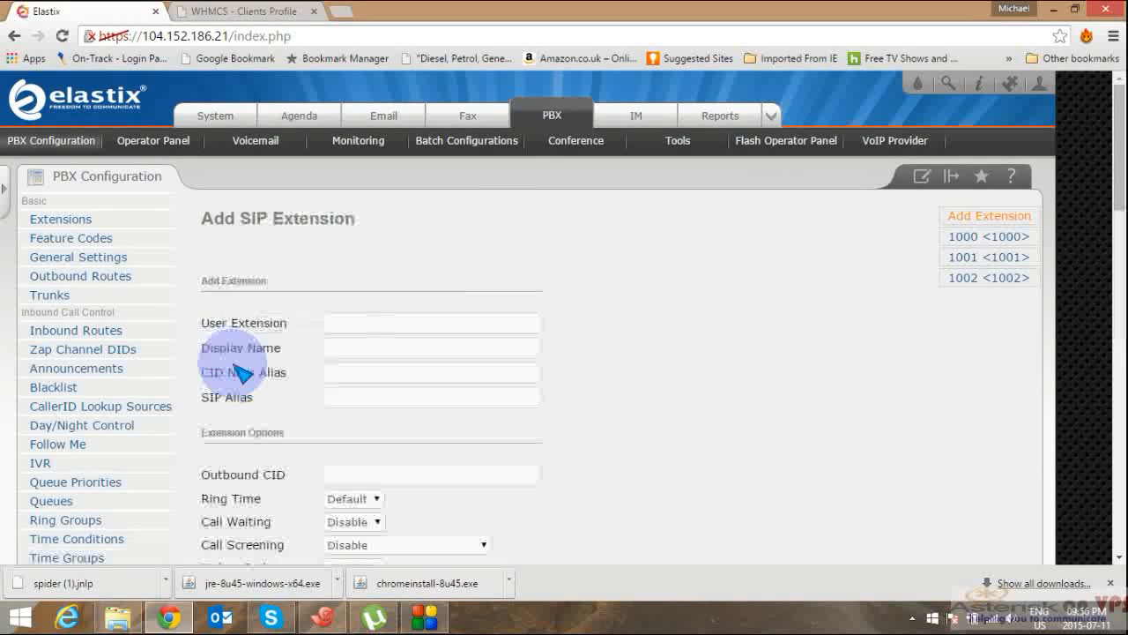
click(385, 330)
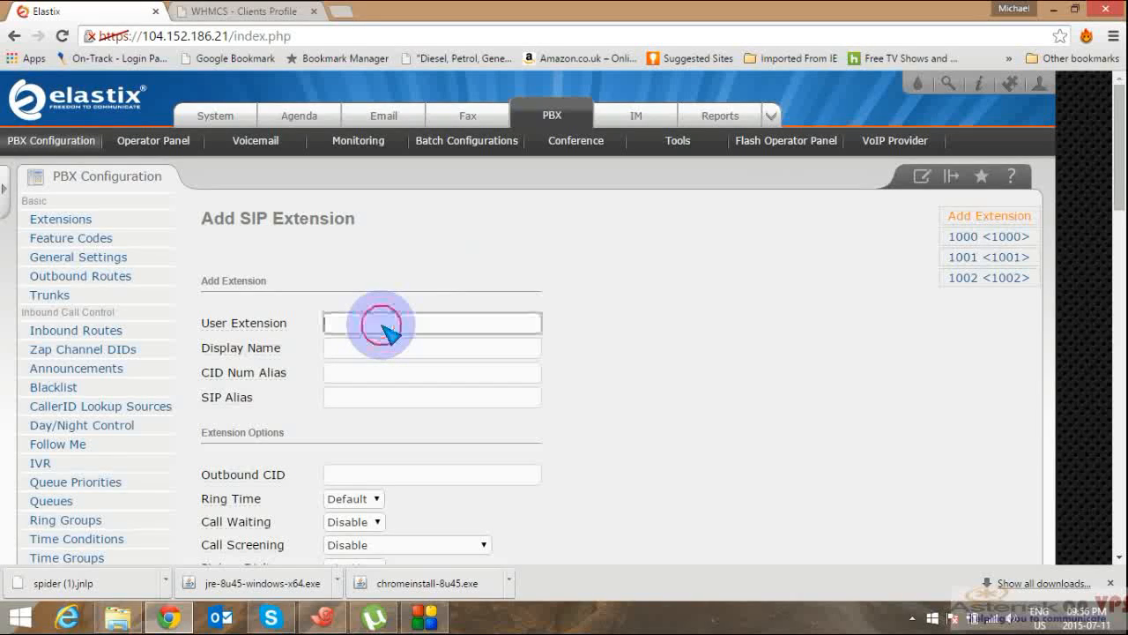
text(10)
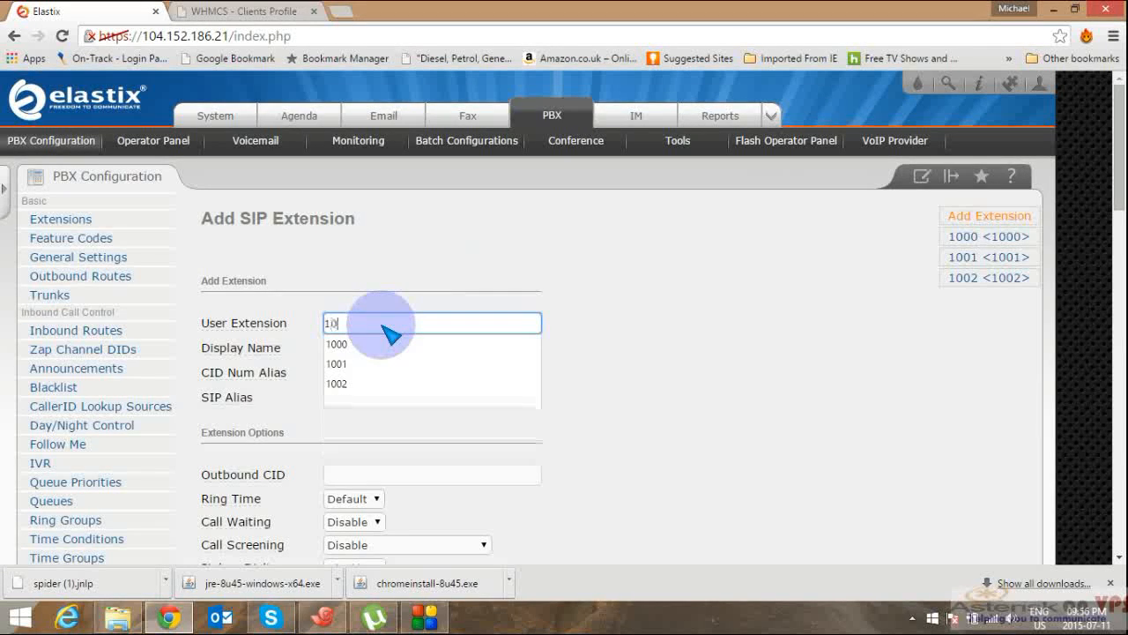
text(03)
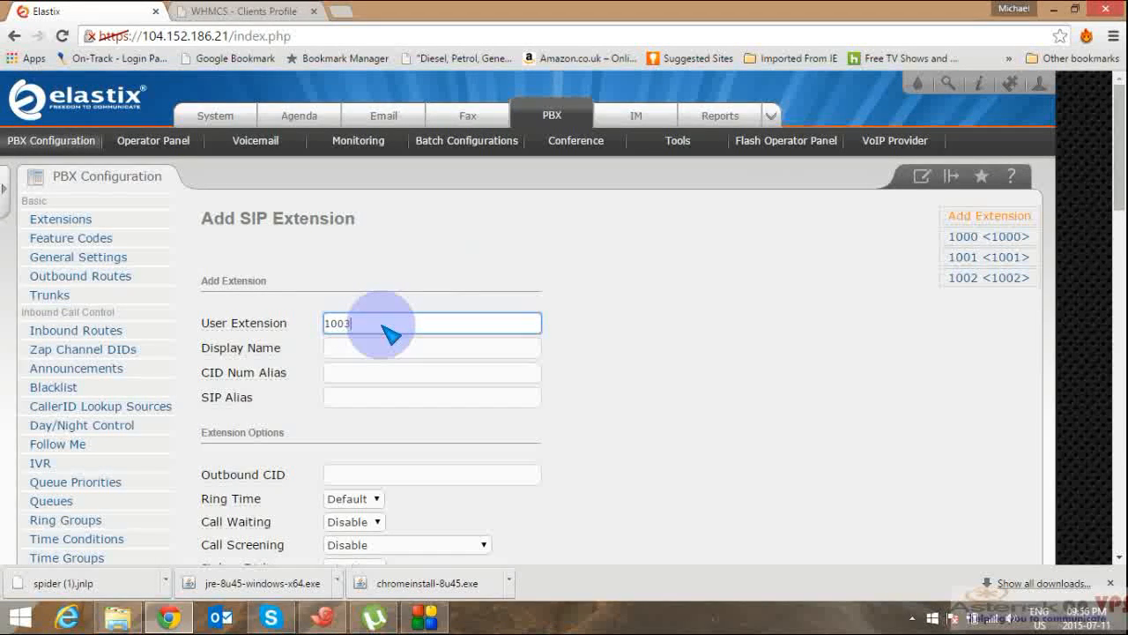
click(388, 348)
text(1)
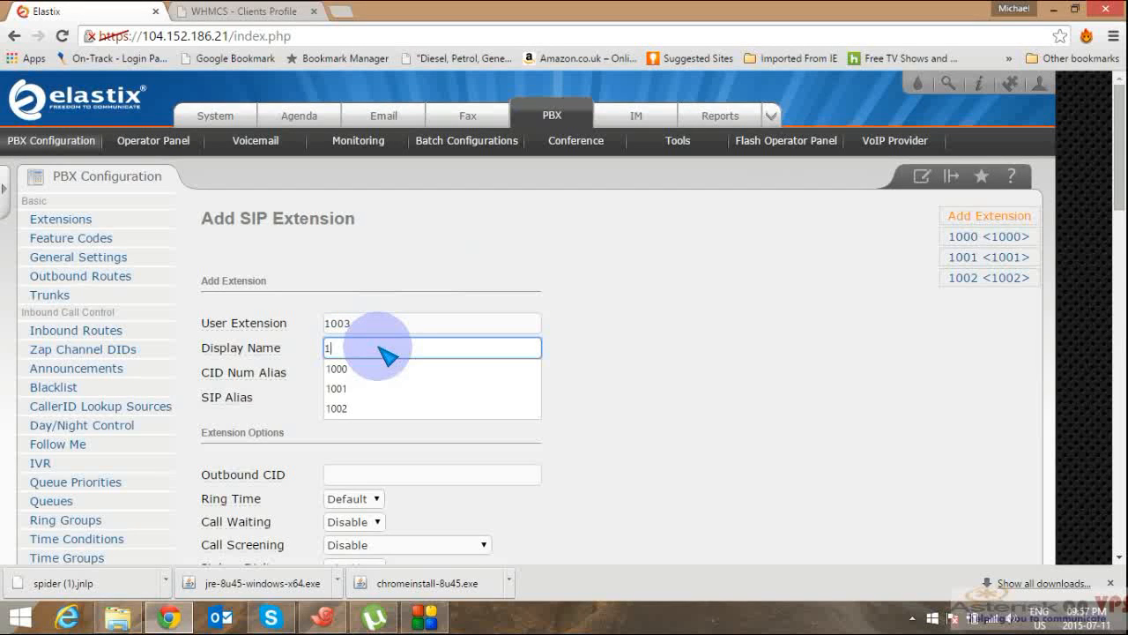
text(003)
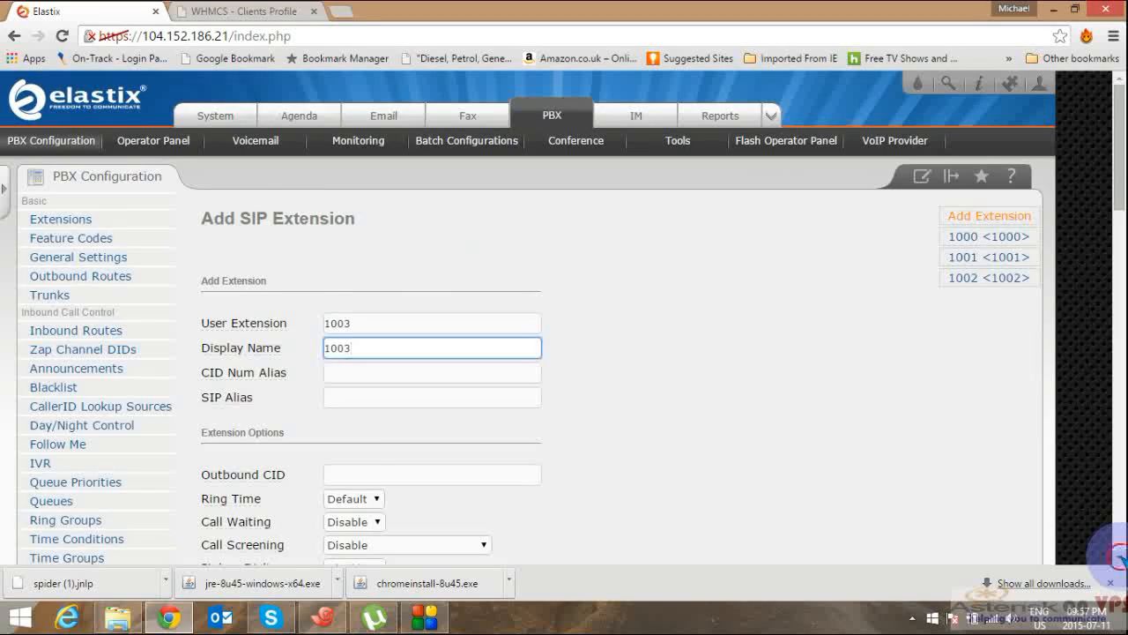
Step: Submit extension 1003 with an empty secret, accepting the empty-secret warning
scroll(1116, 551, down, 3)
scroll(1116, 551, down, 4)
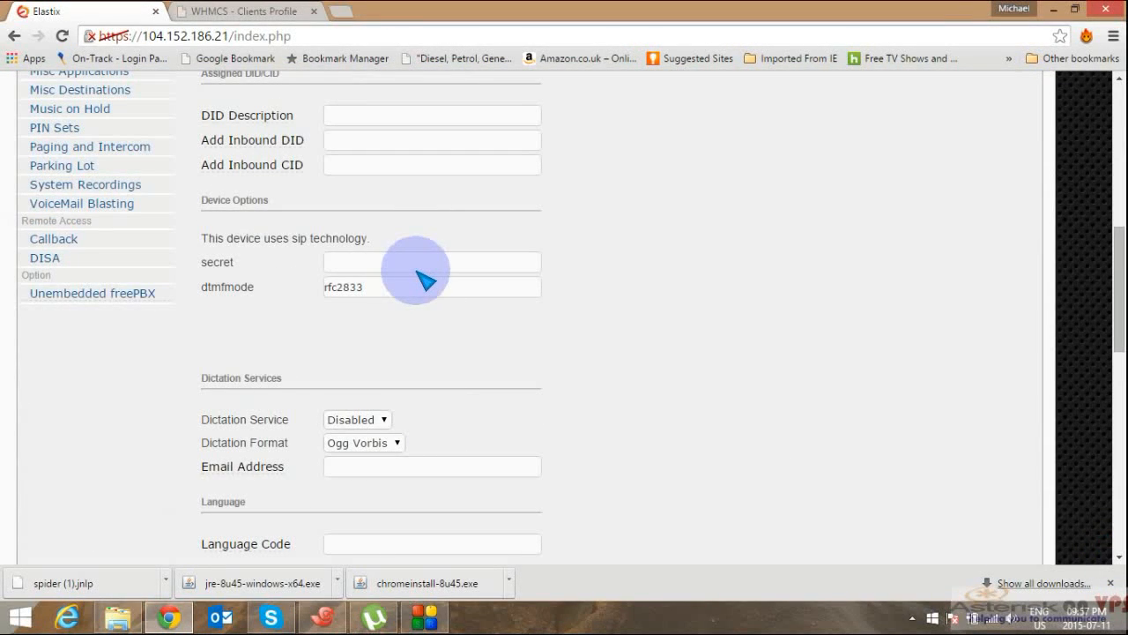
click(420, 273)
click(422, 275)
click(1123, 533)
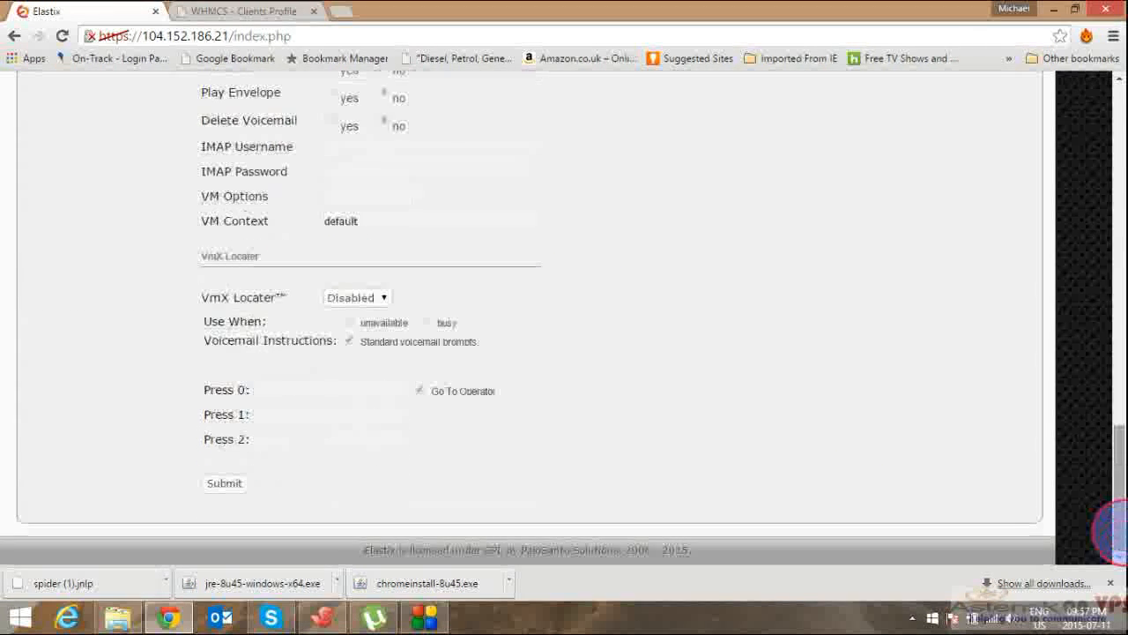
click(238, 484)
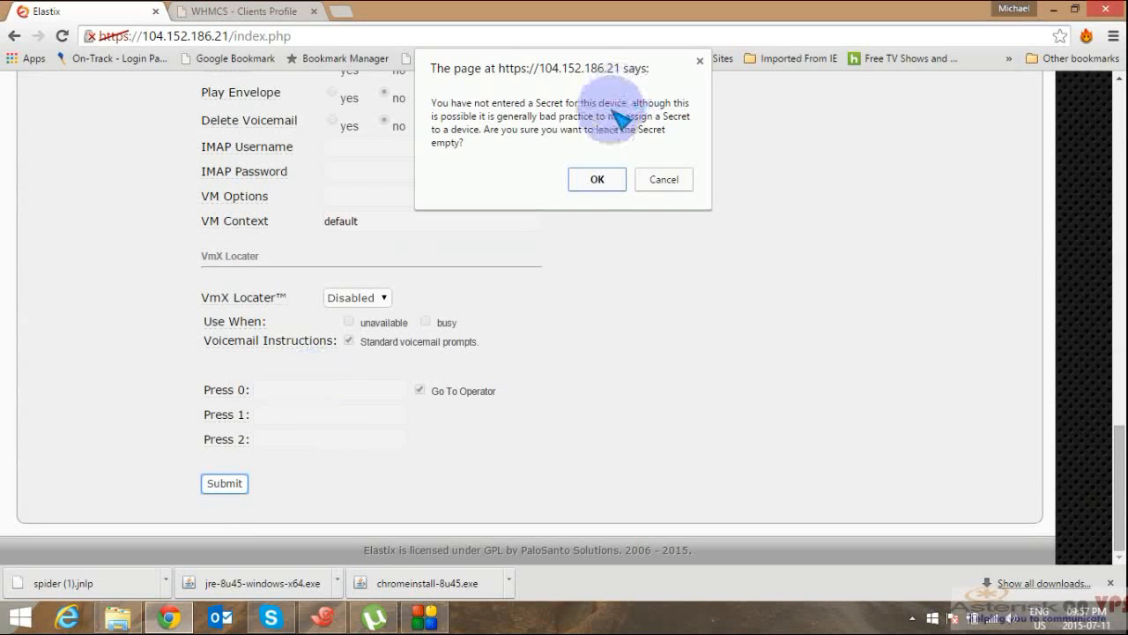
click(604, 188)
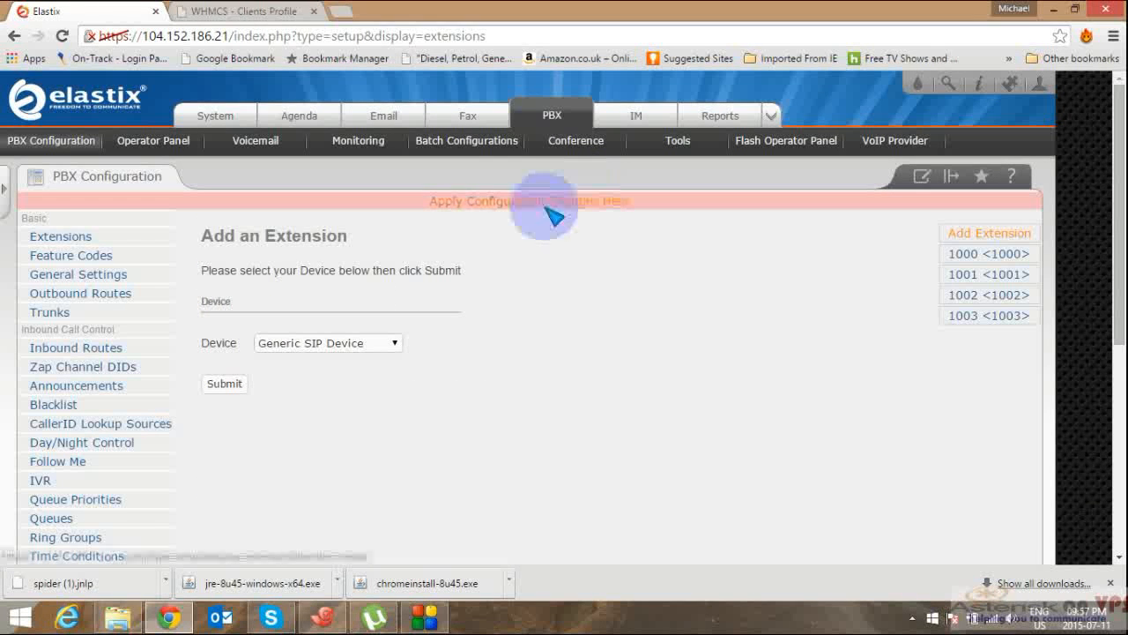
Step: Apply the pending changes for extension 1003 and reset the page zoom to normal
click(554, 214)
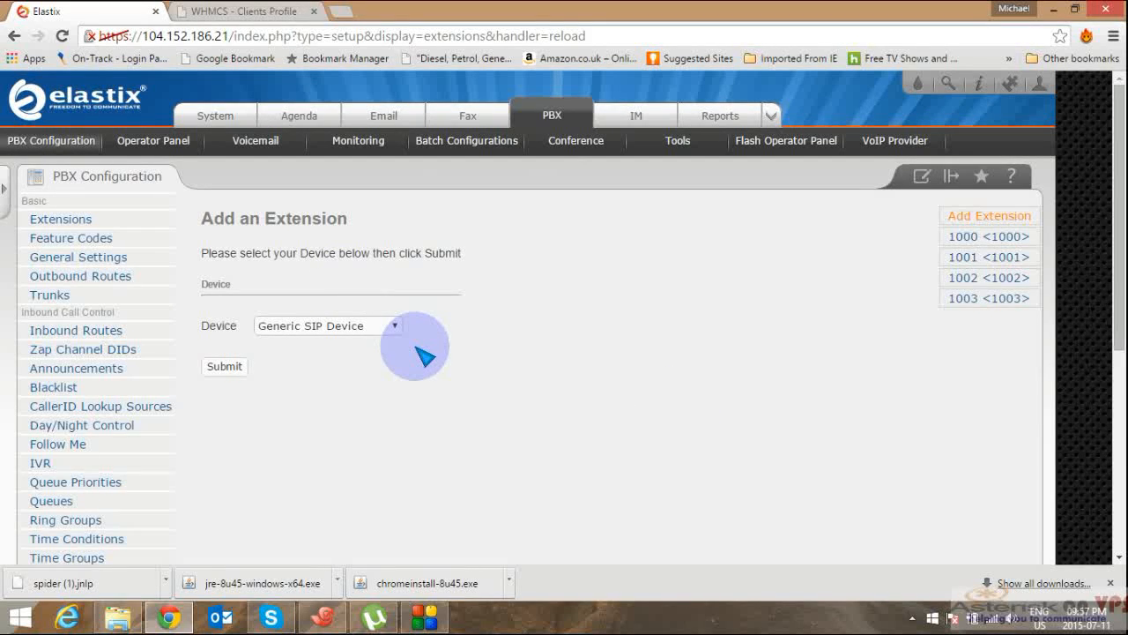
key(ctrl+plus)
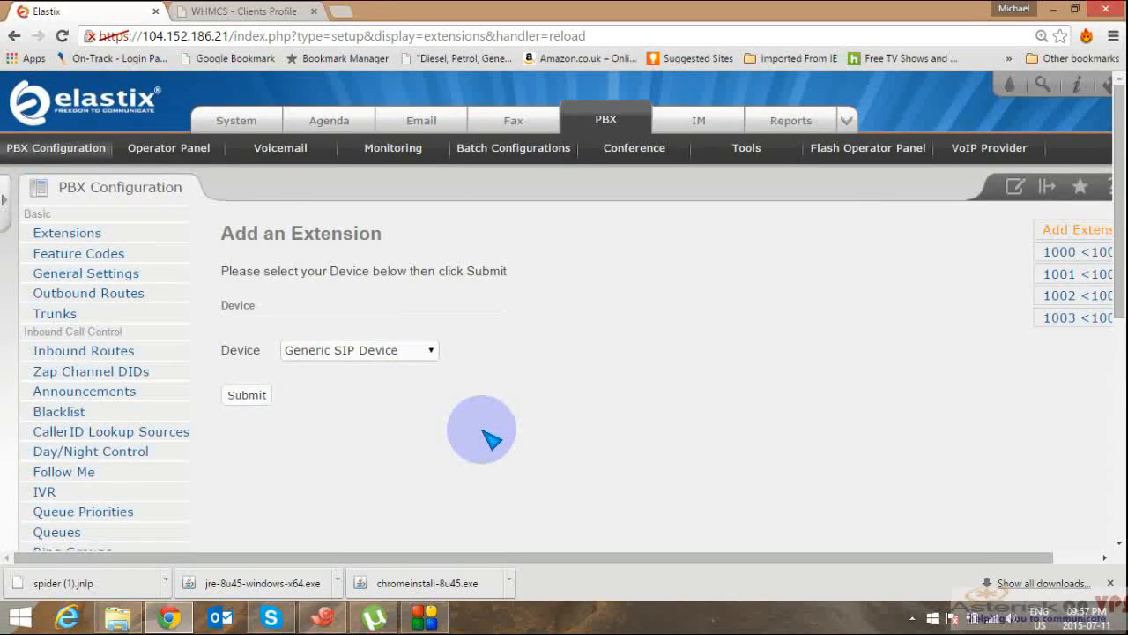
key(ctrl+minus)
key(ctrl+minus)
key(ctrl+minus)
key(ctrl+minus)
key(ctrl+0)
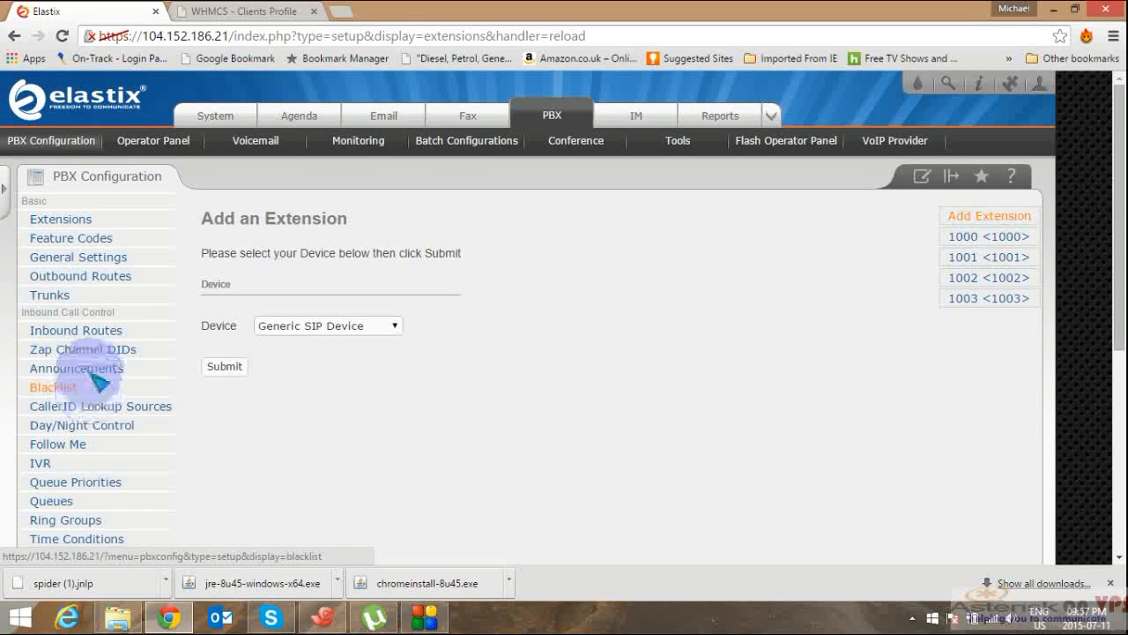
Step: Start a new inbound route and enter its DID number
click(91, 331)
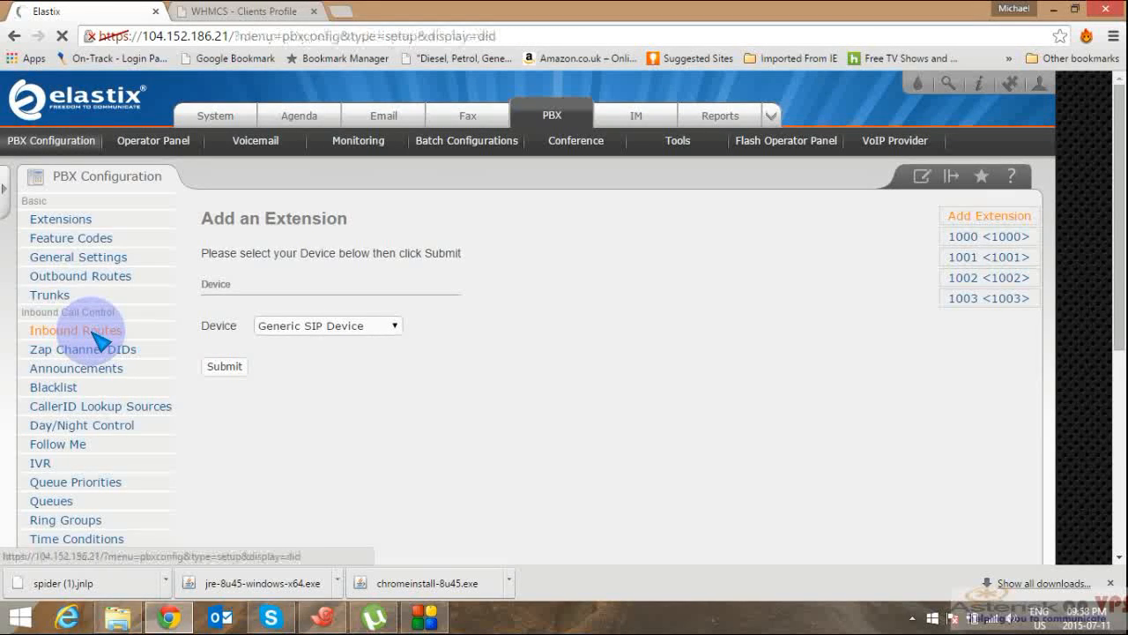
click(388, 342)
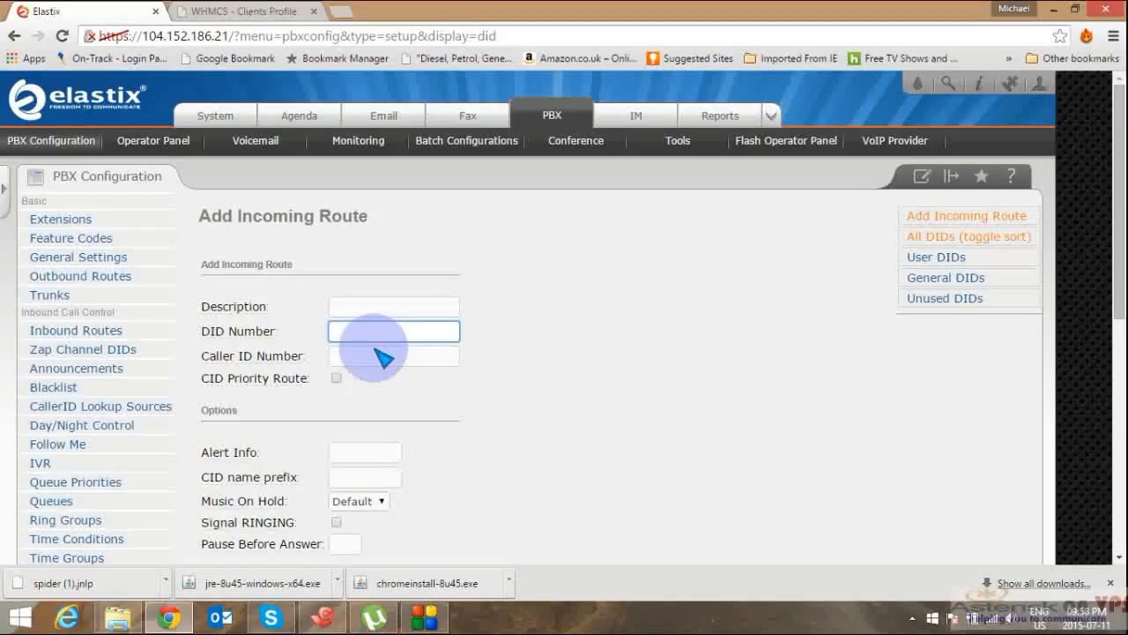
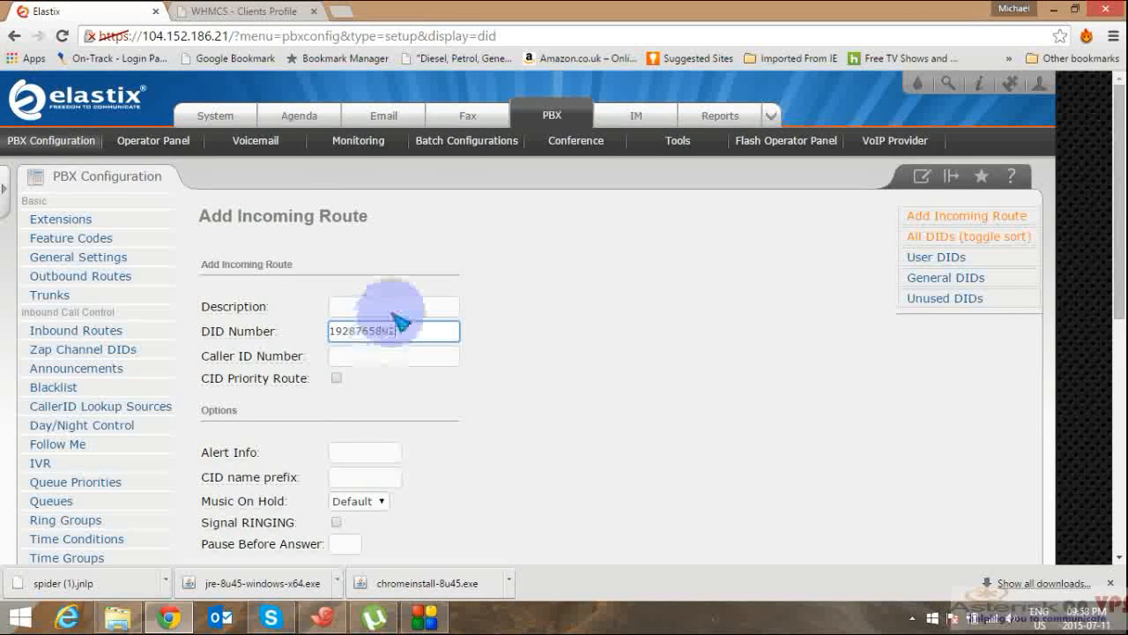
Step: Copy the DID number into the inbound route's Description field
click(397, 332)
drag(397, 333, 300, 332)
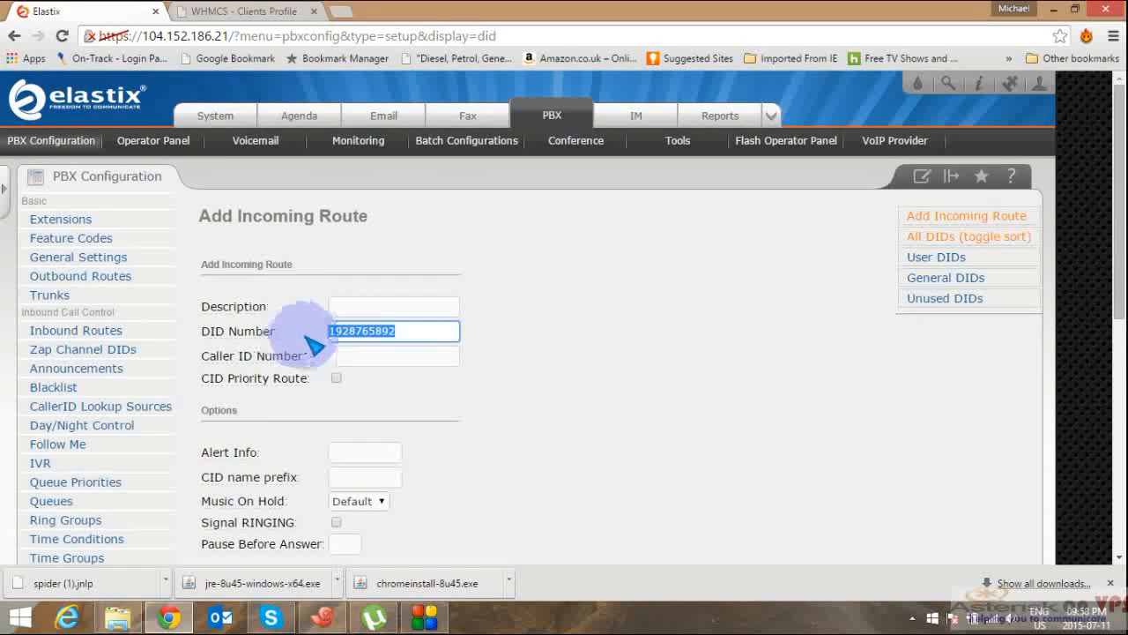
right_click(353, 340)
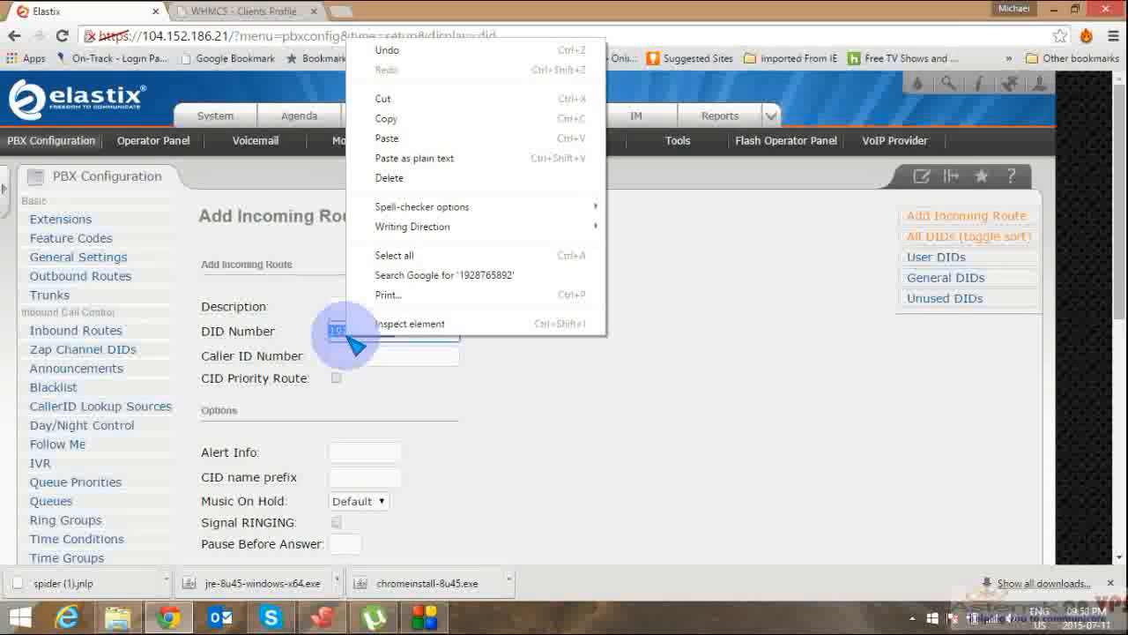
click(423, 119)
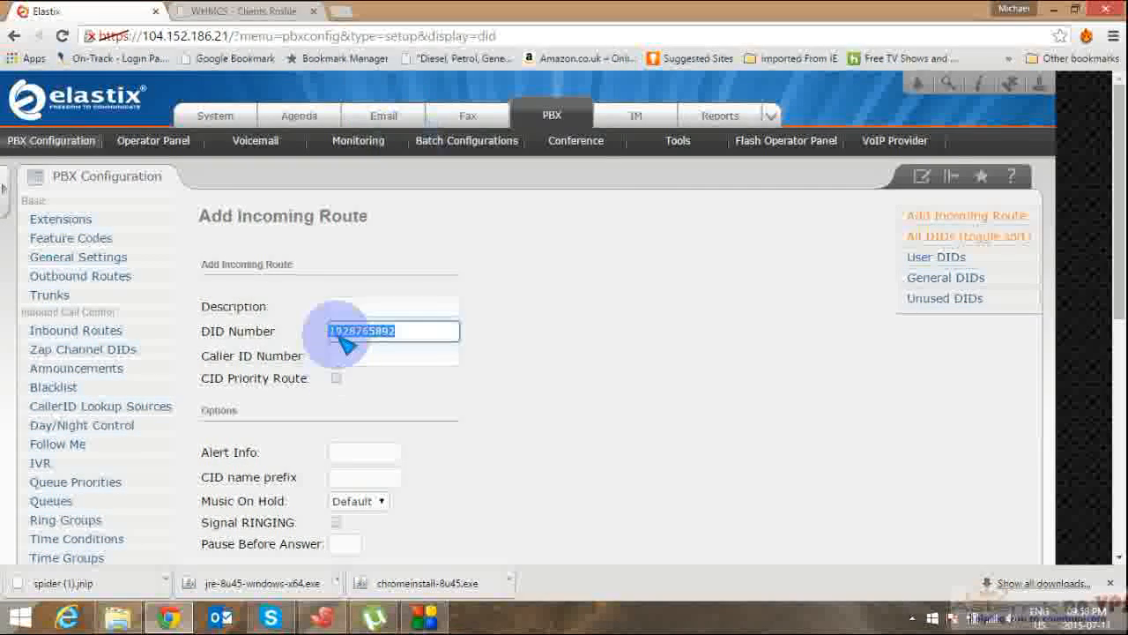
click(362, 308)
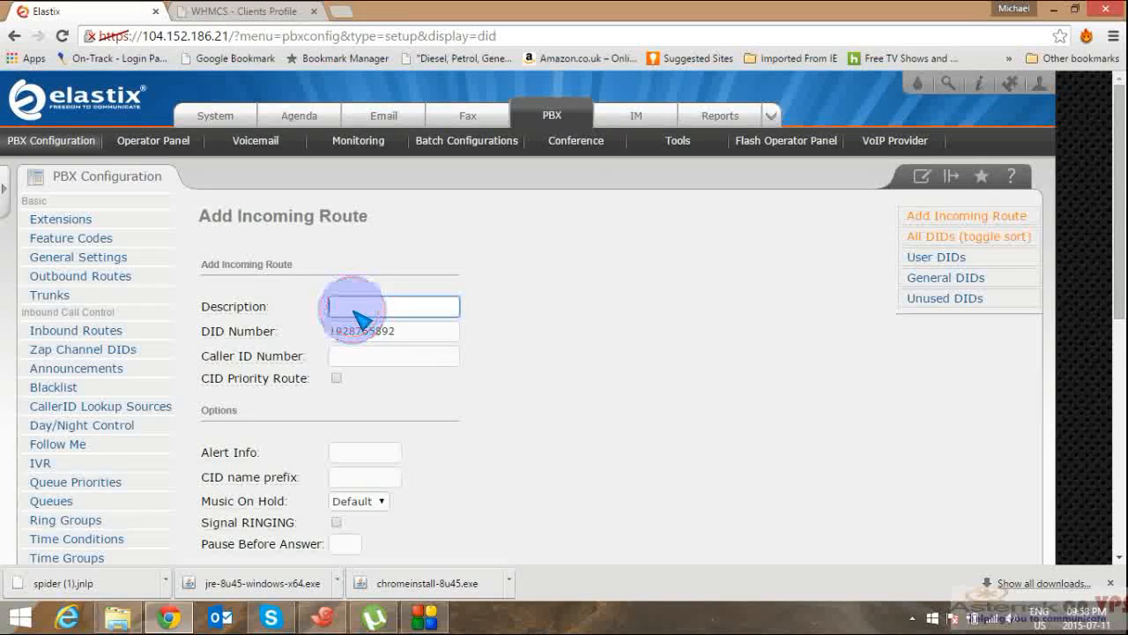
right_click(355, 310)
click(418, 412)
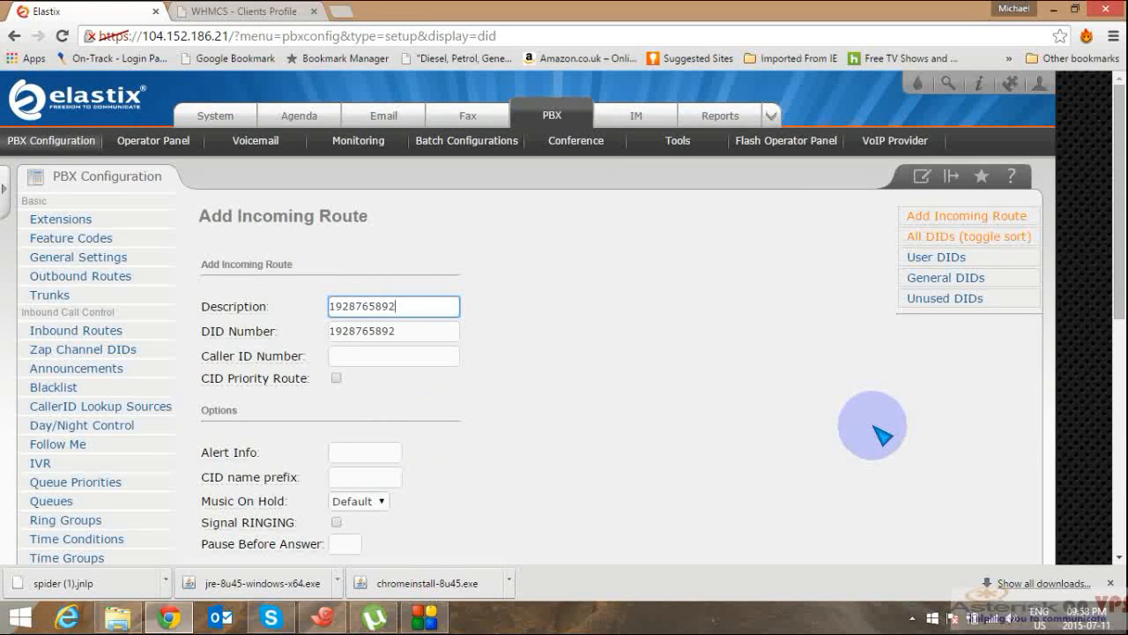
Step: Set the inbound route's destination to the Unnamed IVR
scroll(1108, 521, down, 5)
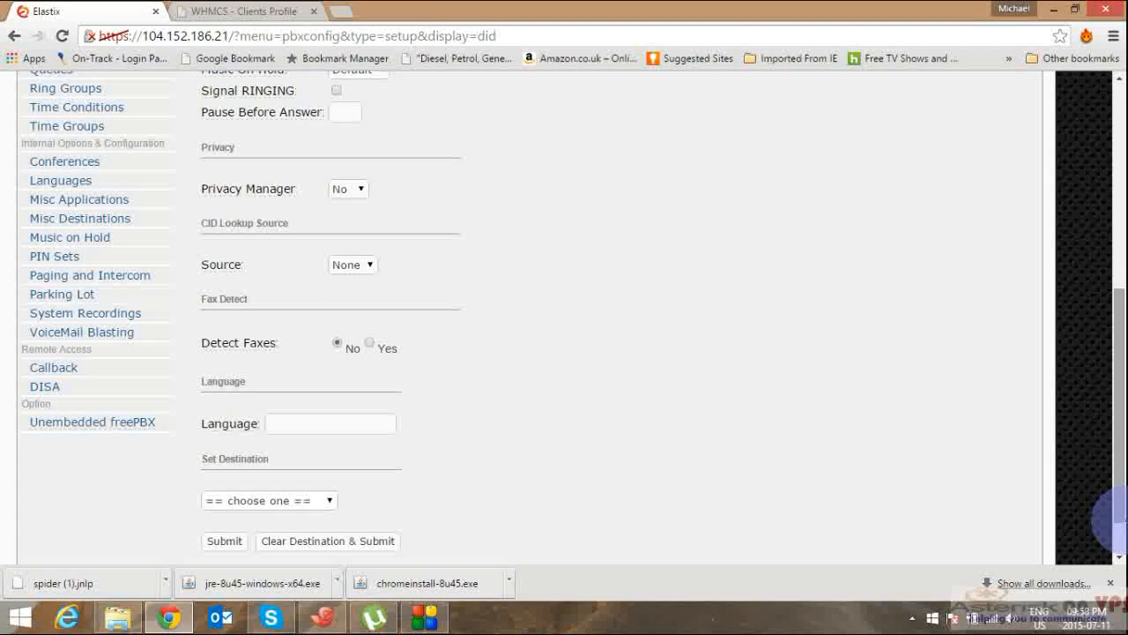
mouse_move(1113, 592)
click(650, 411)
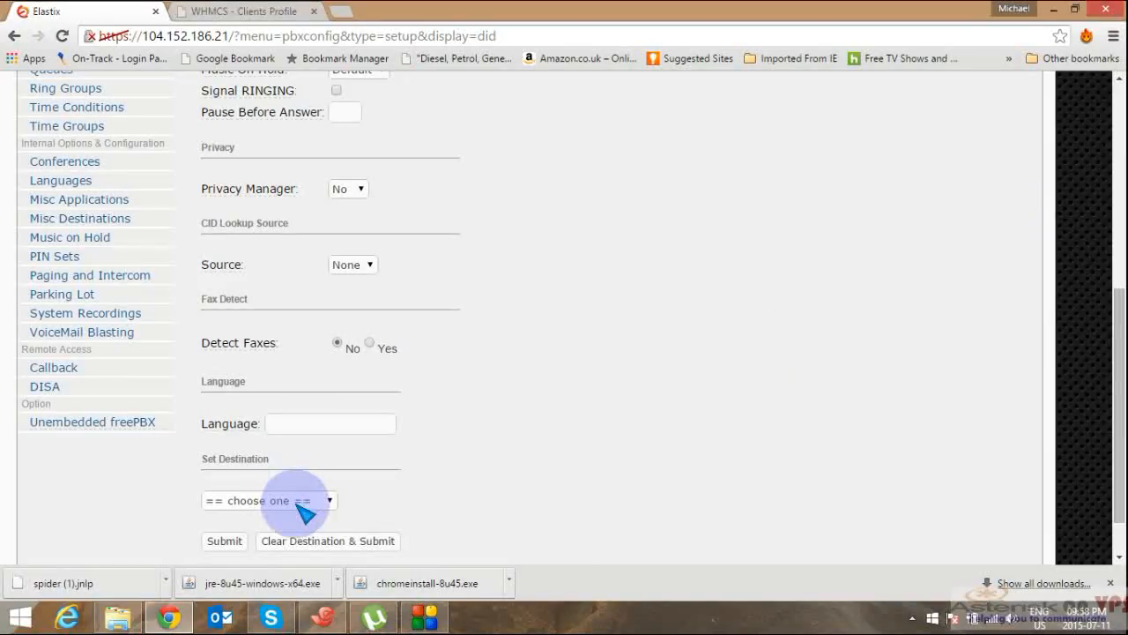
click(298, 506)
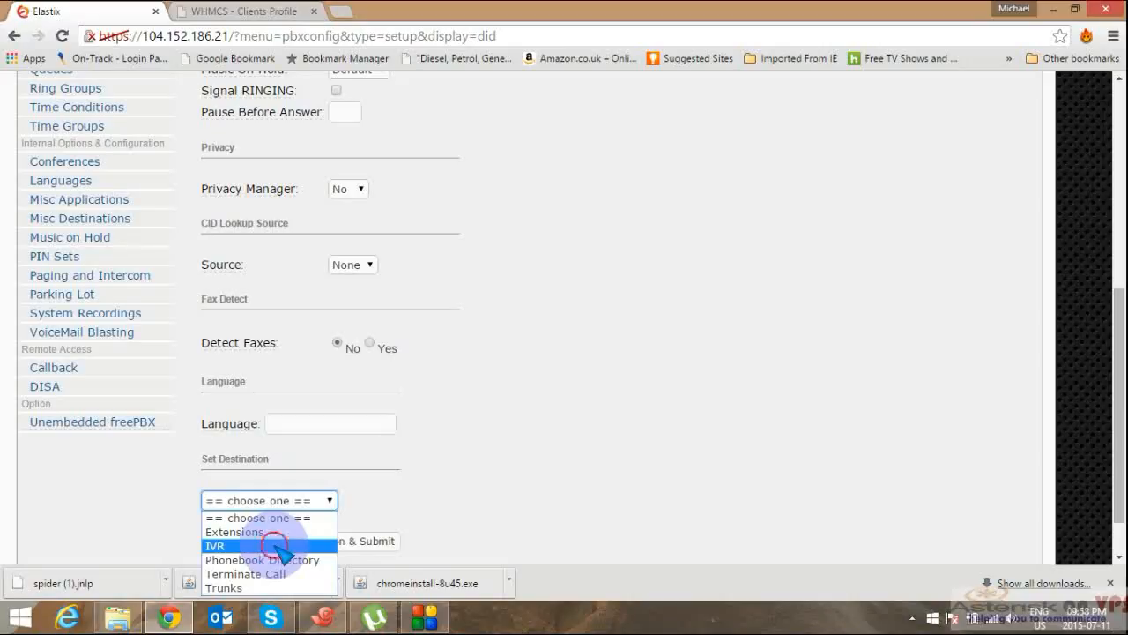
click(284, 548)
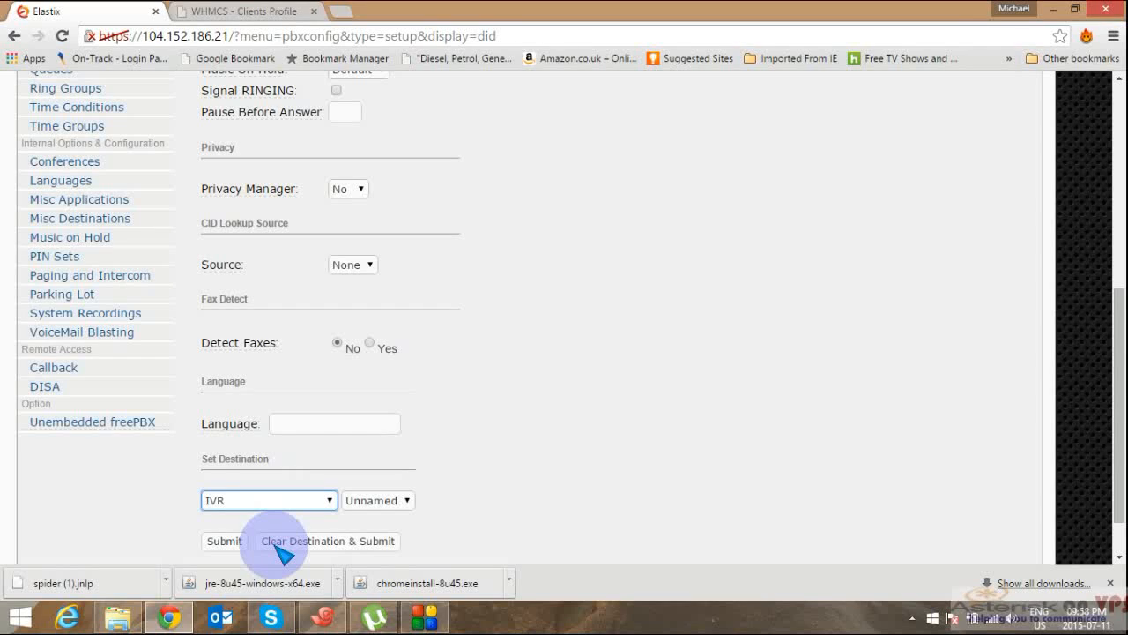
click(398, 500)
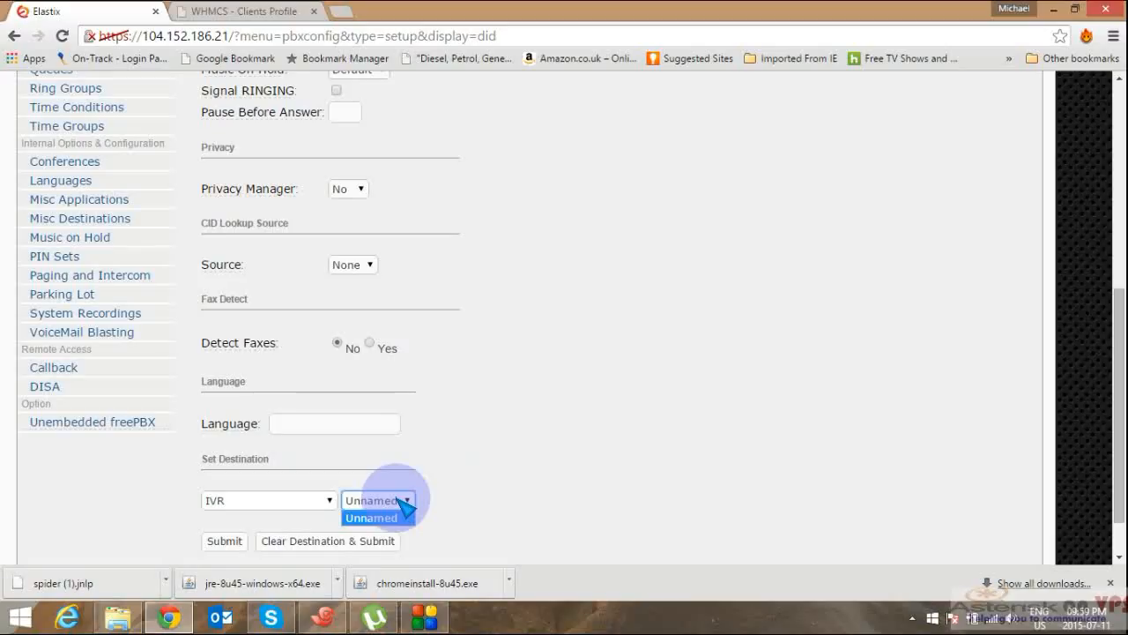
click(371, 537)
Step: Save the inbound route, dismiss the alert, and apply the configuration changes
click(222, 542)
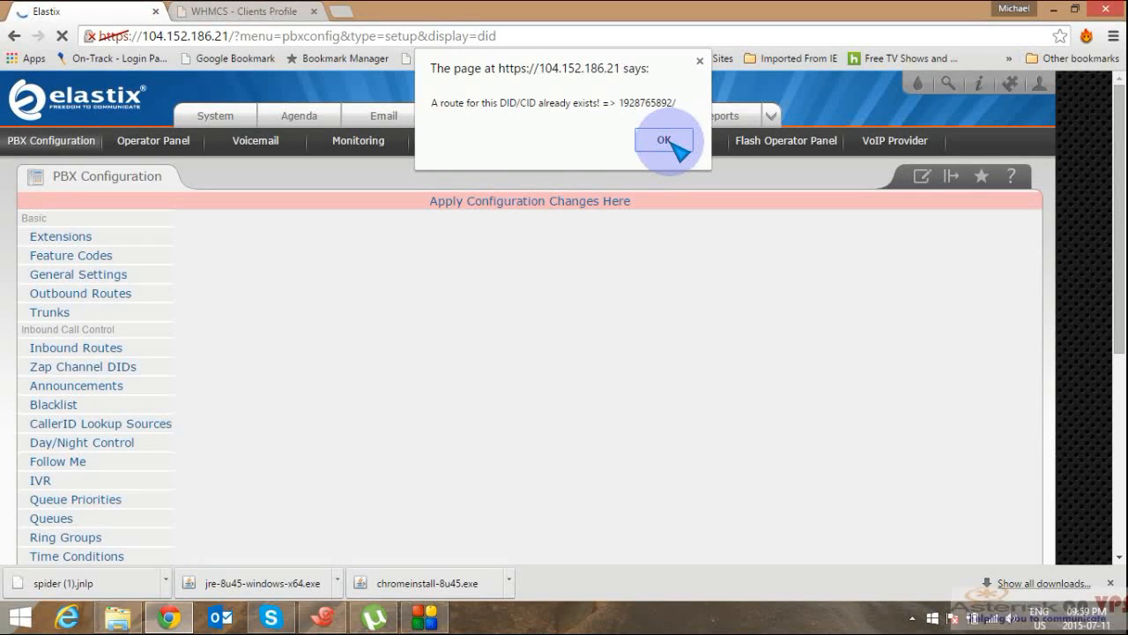
click(665, 141)
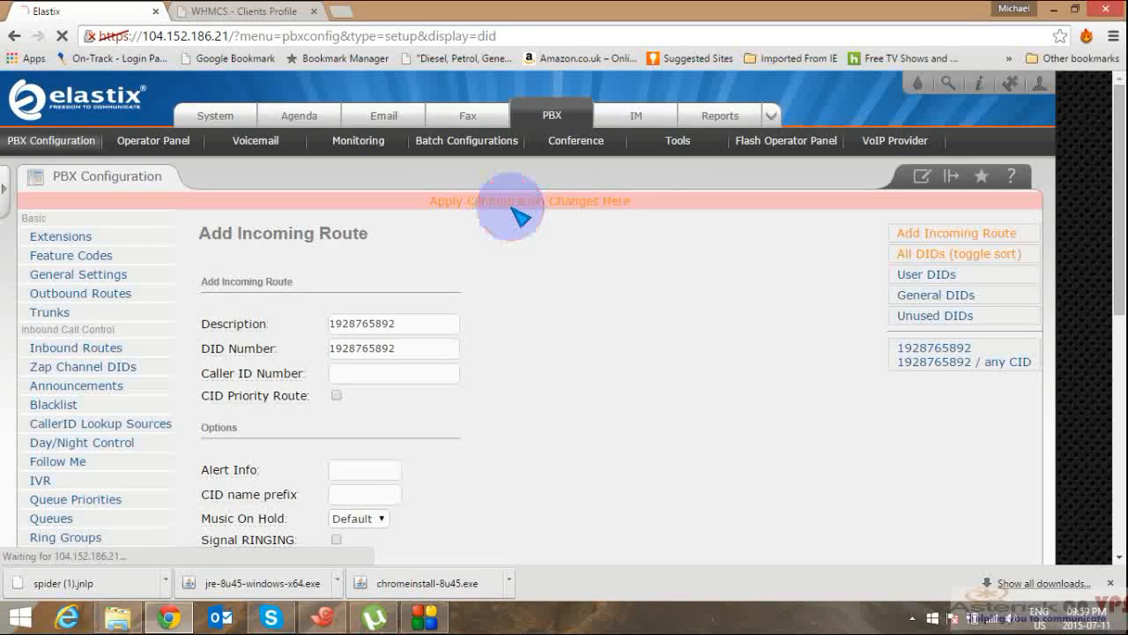
click(520, 216)
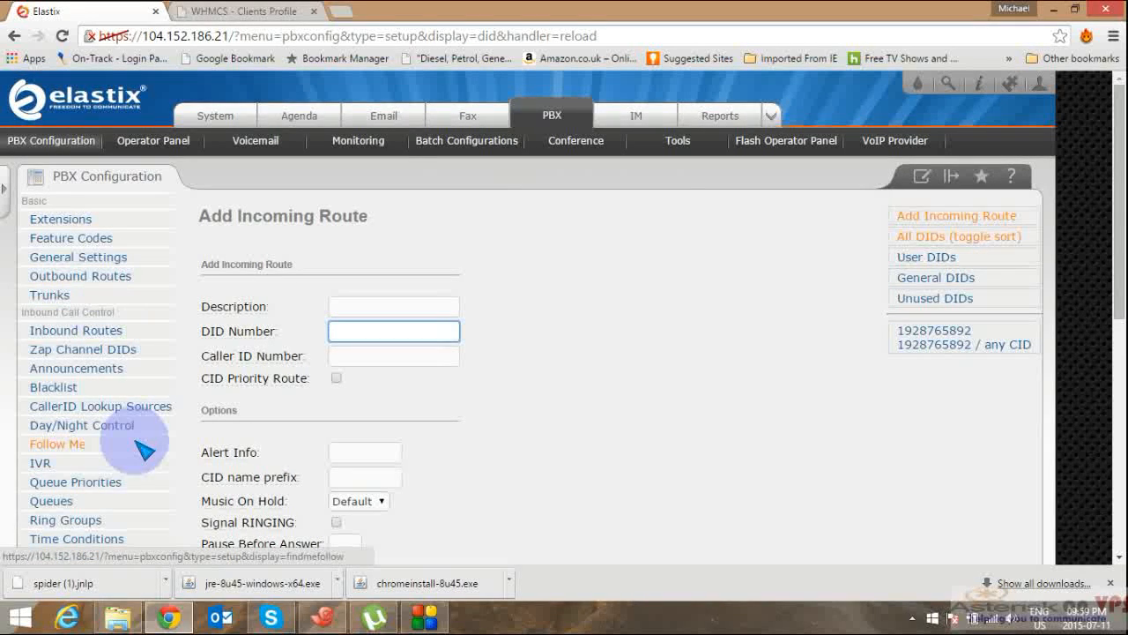
Step: Create a new queue with Queue Number 2000 and Queue Name 'Company A'
click(70, 503)
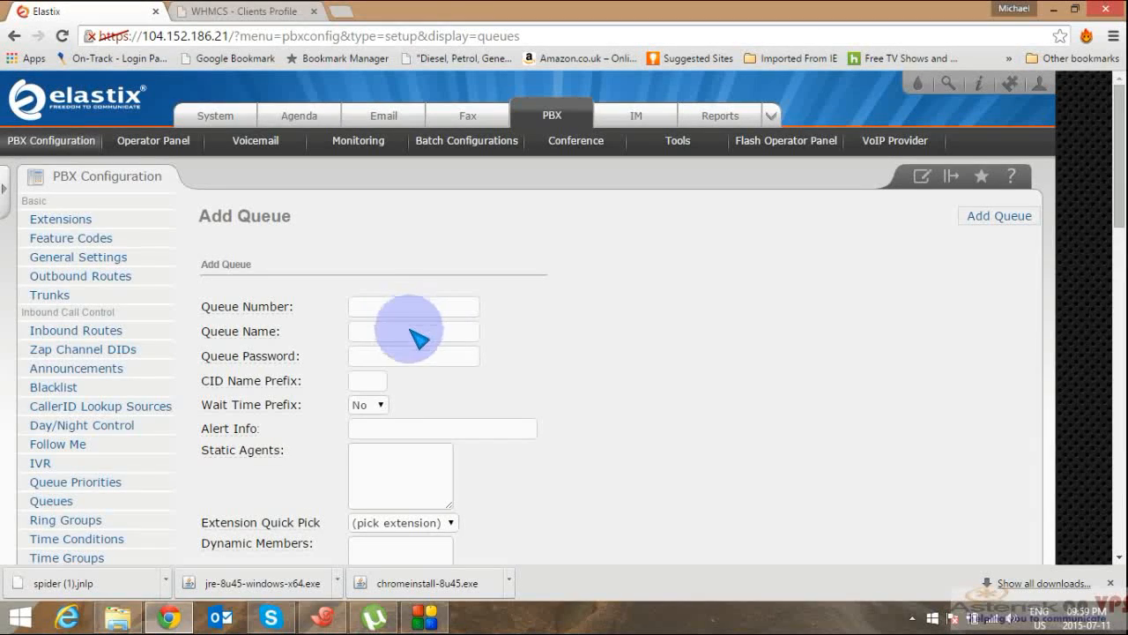
click(413, 332)
click(401, 304)
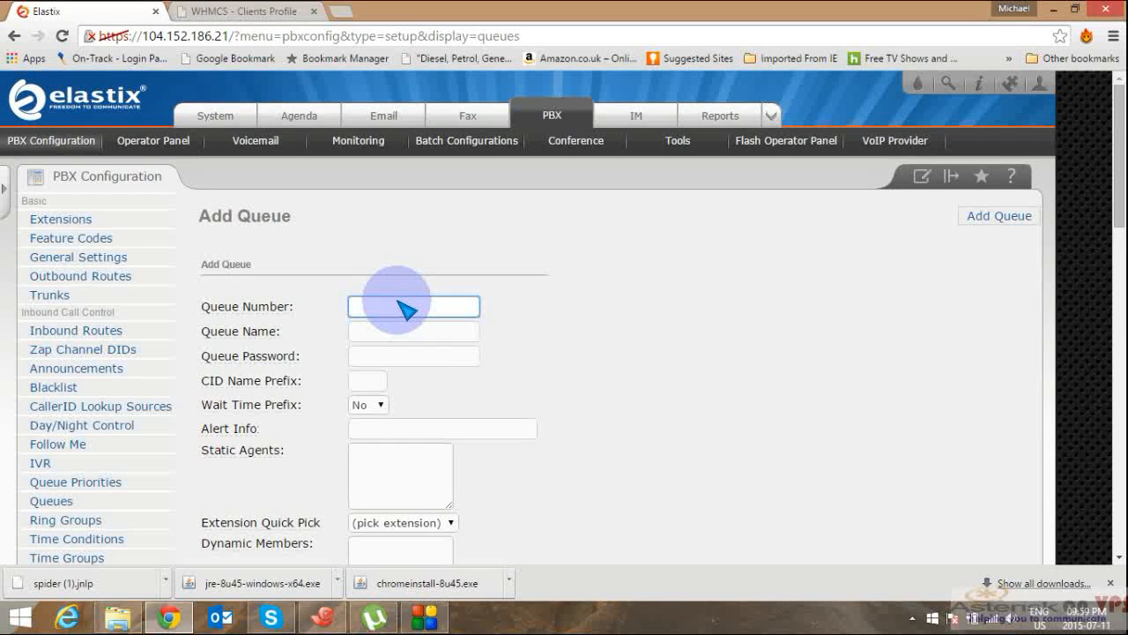
text(2000)
click(386, 333)
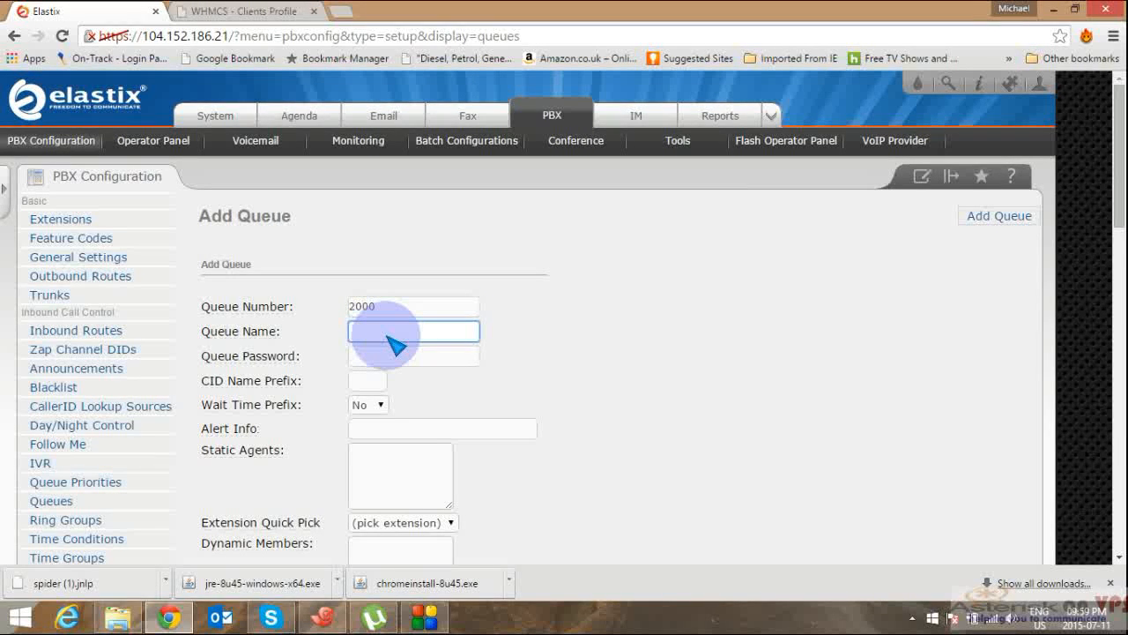
text(2000)
key(BackSpace)
click(388, 331)
text(Company A)
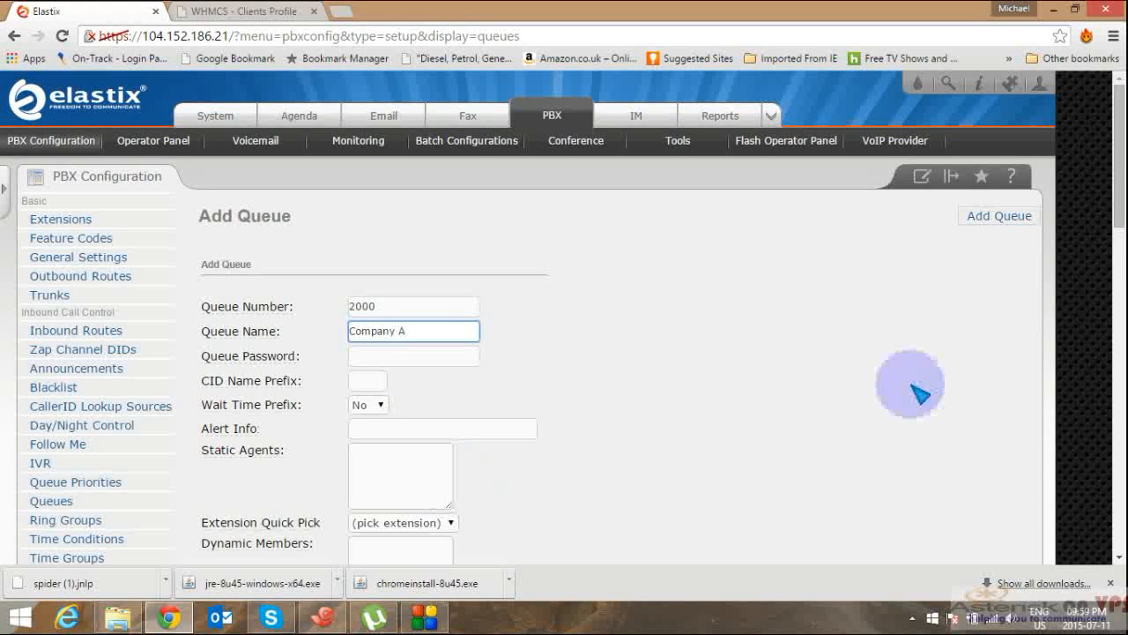
Step: Begin adding static agents using the Extension Quick Pick list
scroll(1102, 472, down, 5)
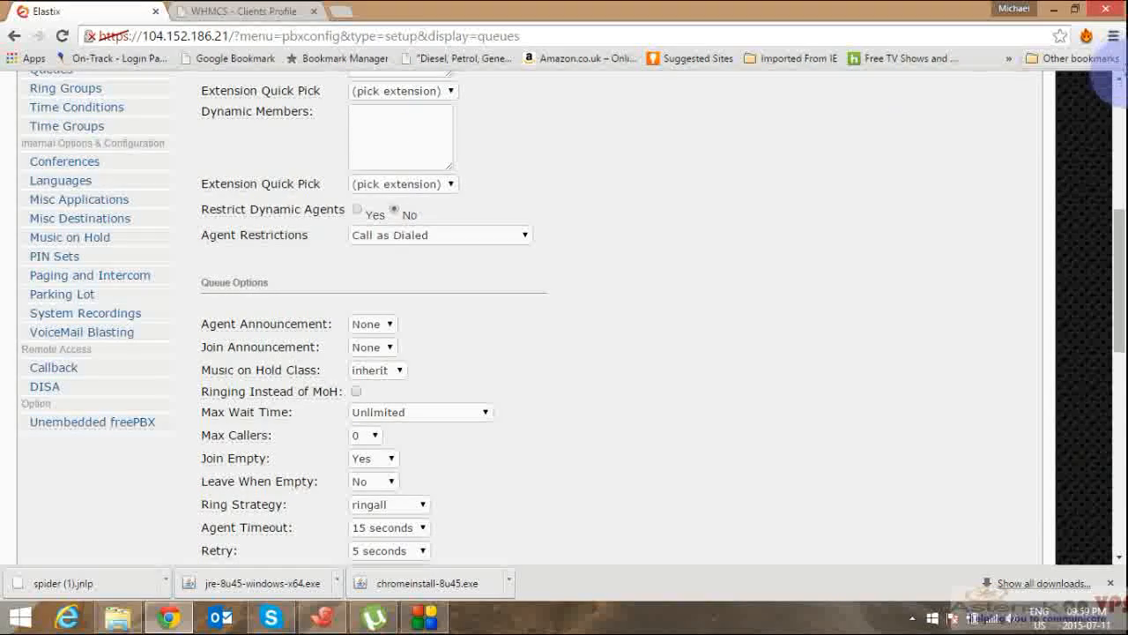
click(1118, 78)
click(1118, 78)
click(1118, 77)
click(1118, 77)
click(1118, 78)
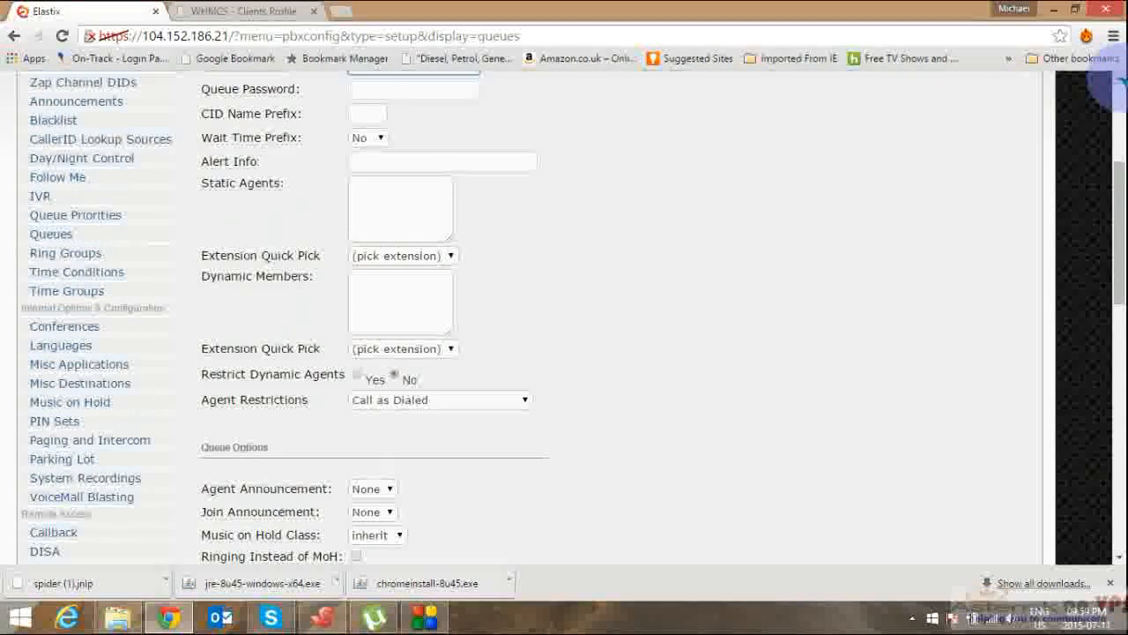
click(1118, 78)
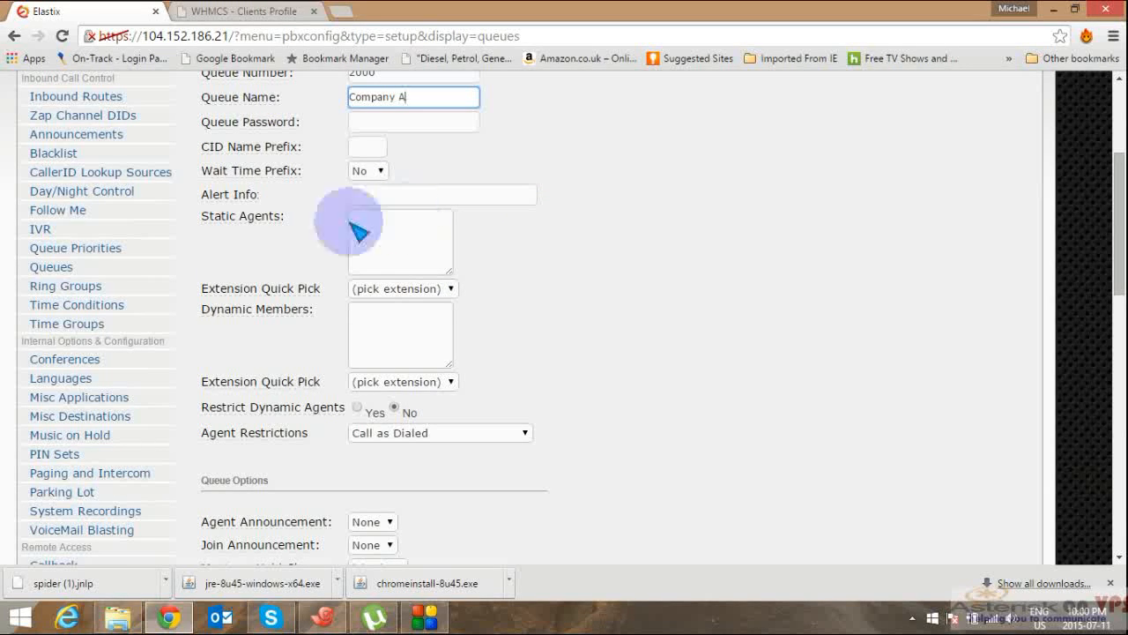
click(412, 254)
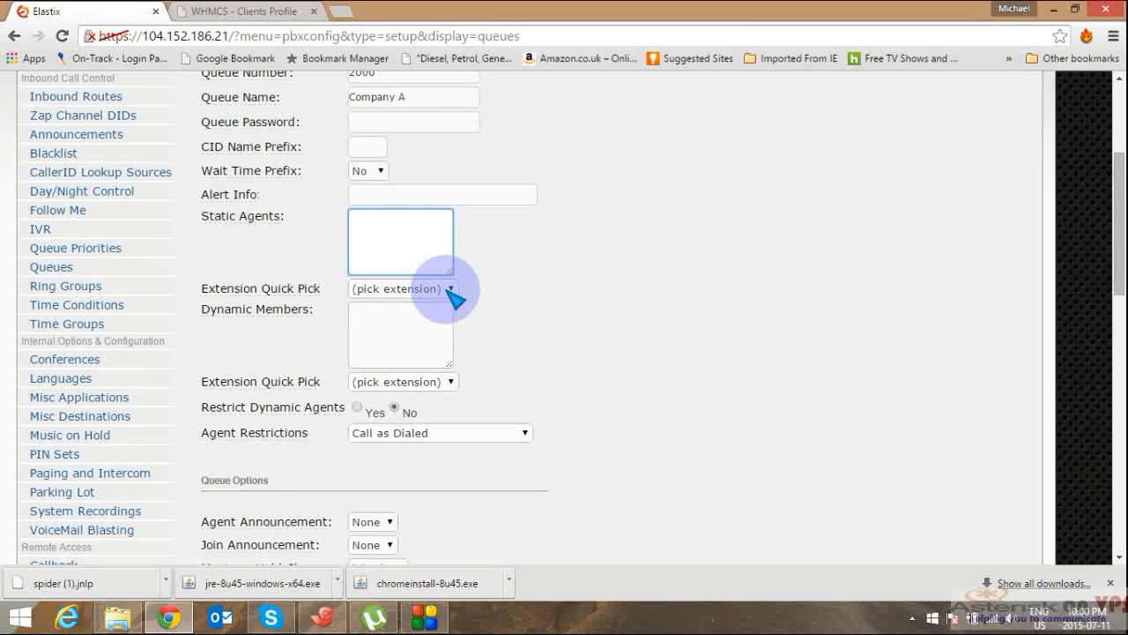
click(451, 291)
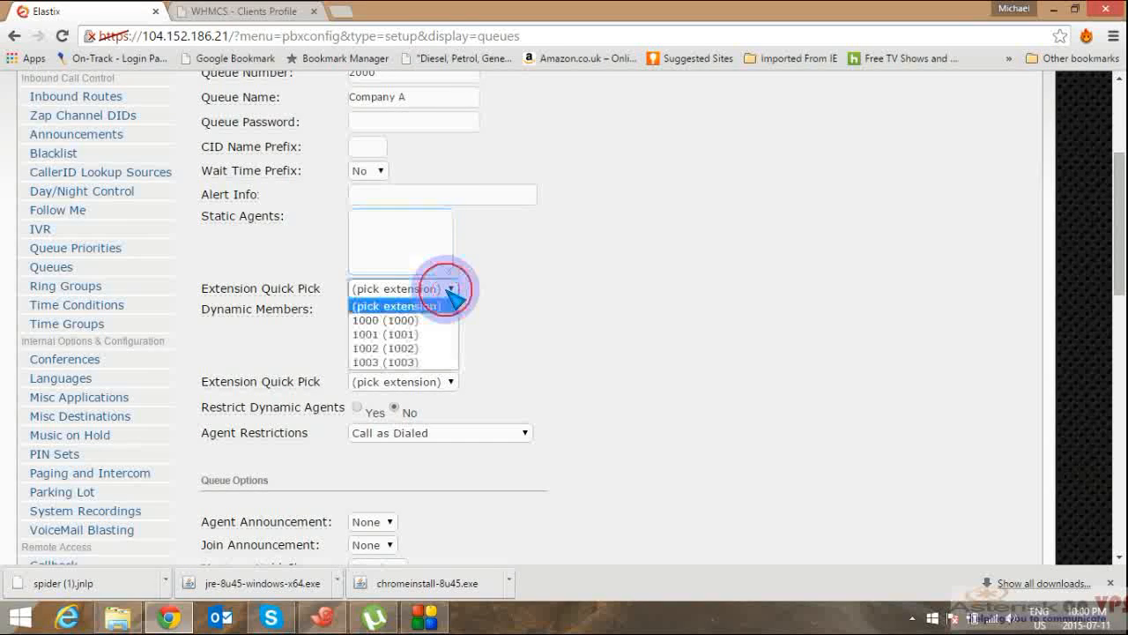
Step: Add extensions 1000 and 1001 as static agents of queue 2000
click(410, 323)
click(452, 289)
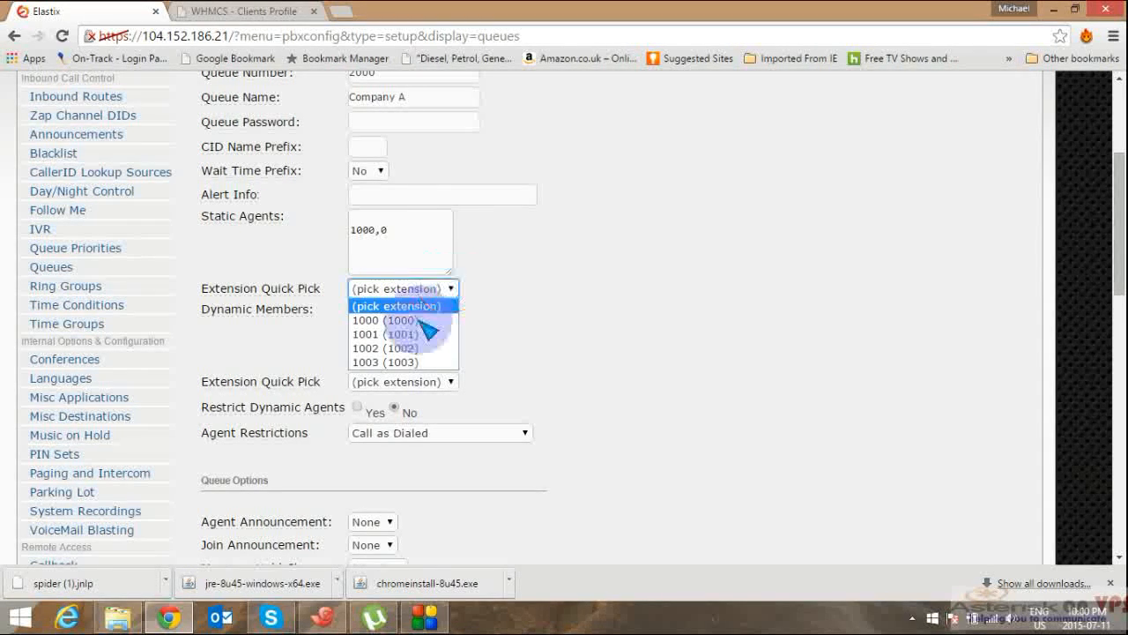
click(423, 334)
click(415, 344)
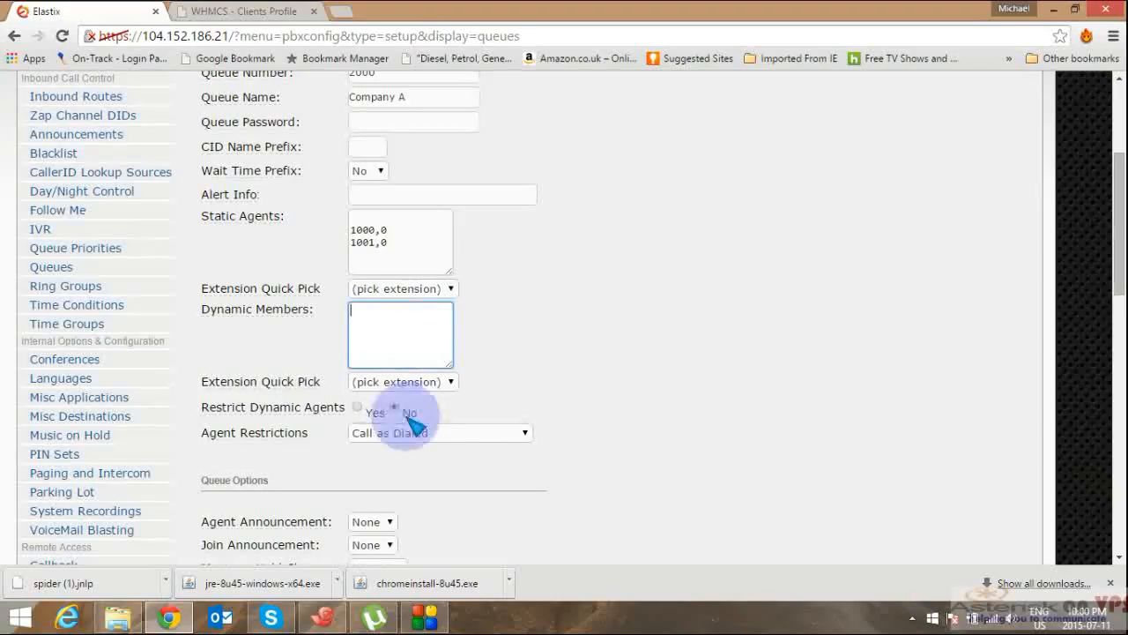
Step: Add extensions 1002 and 1003 as dynamic members of queue 2000
click(453, 384)
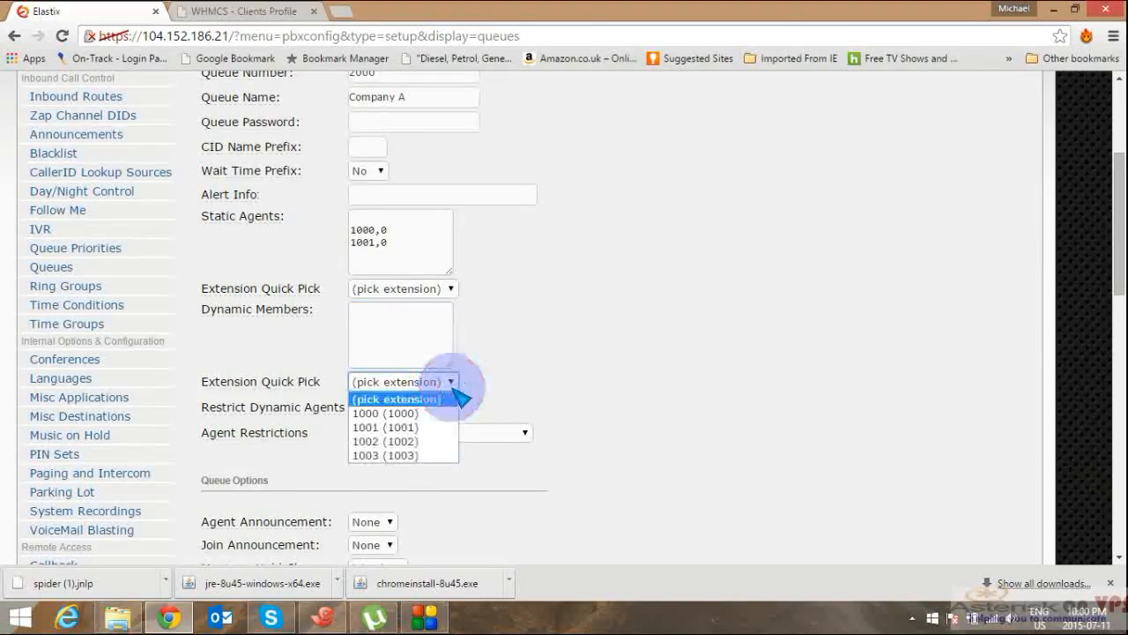
click(408, 443)
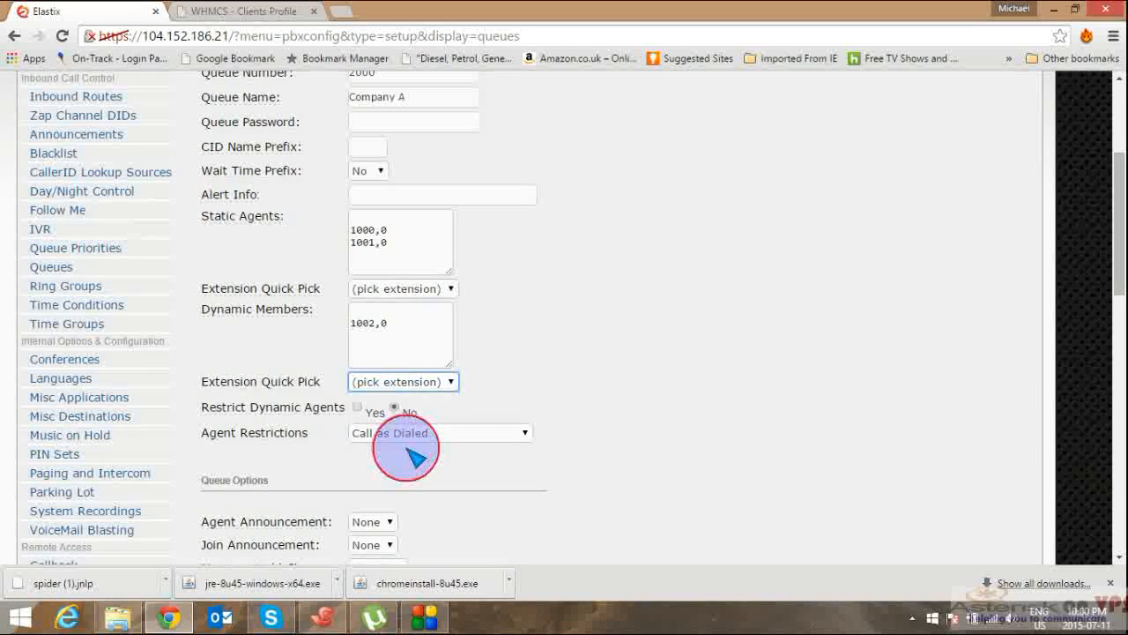
click(452, 383)
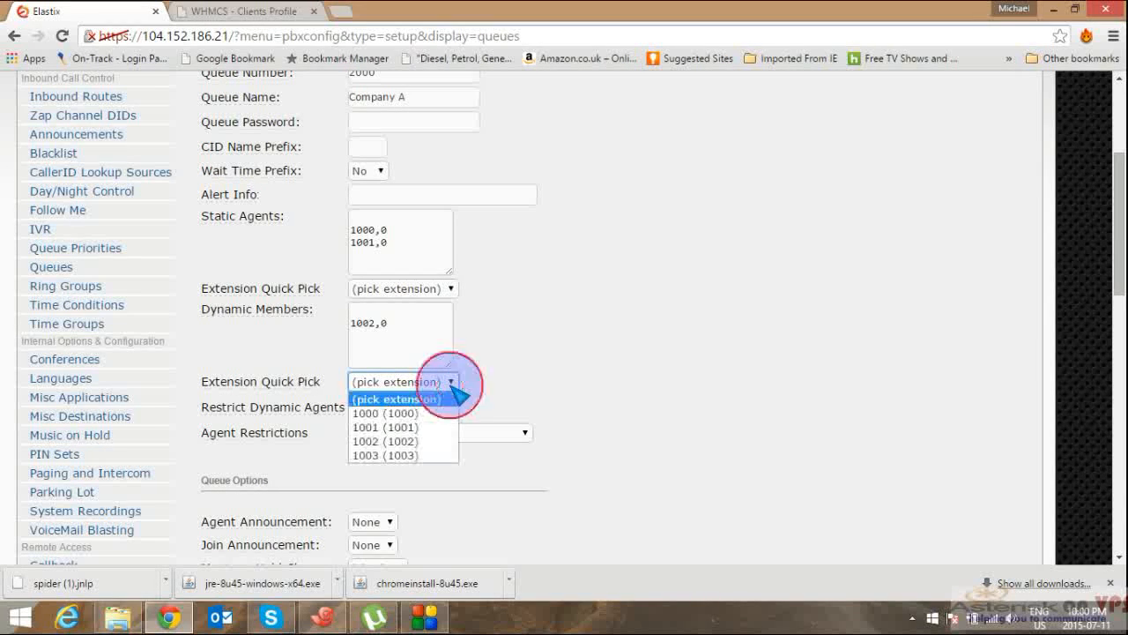
click(416, 456)
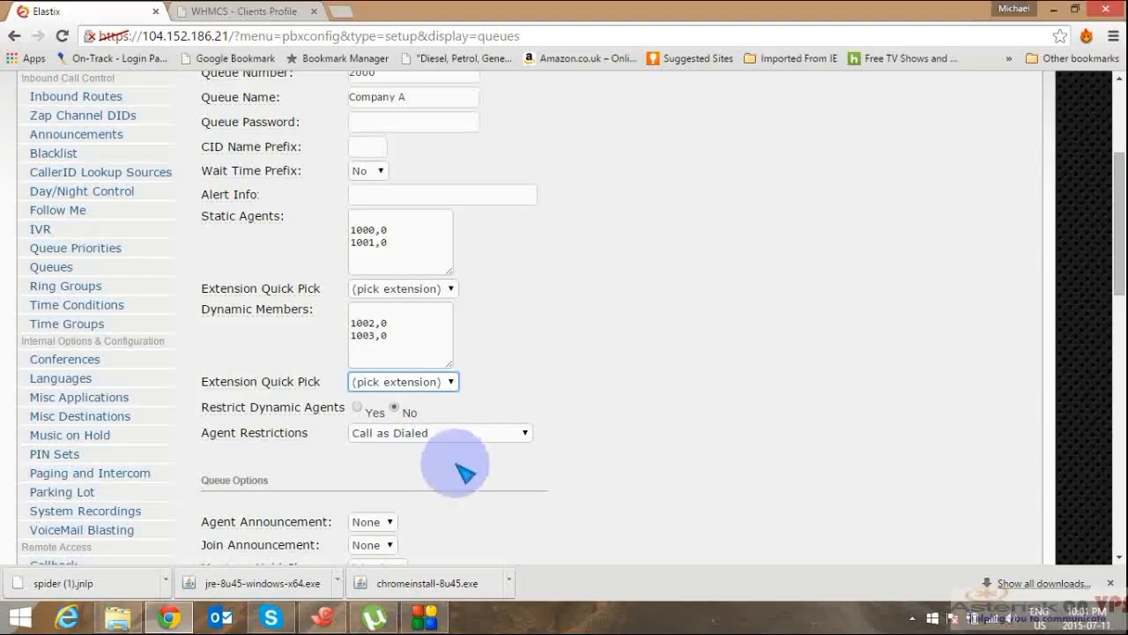
click(1120, 483)
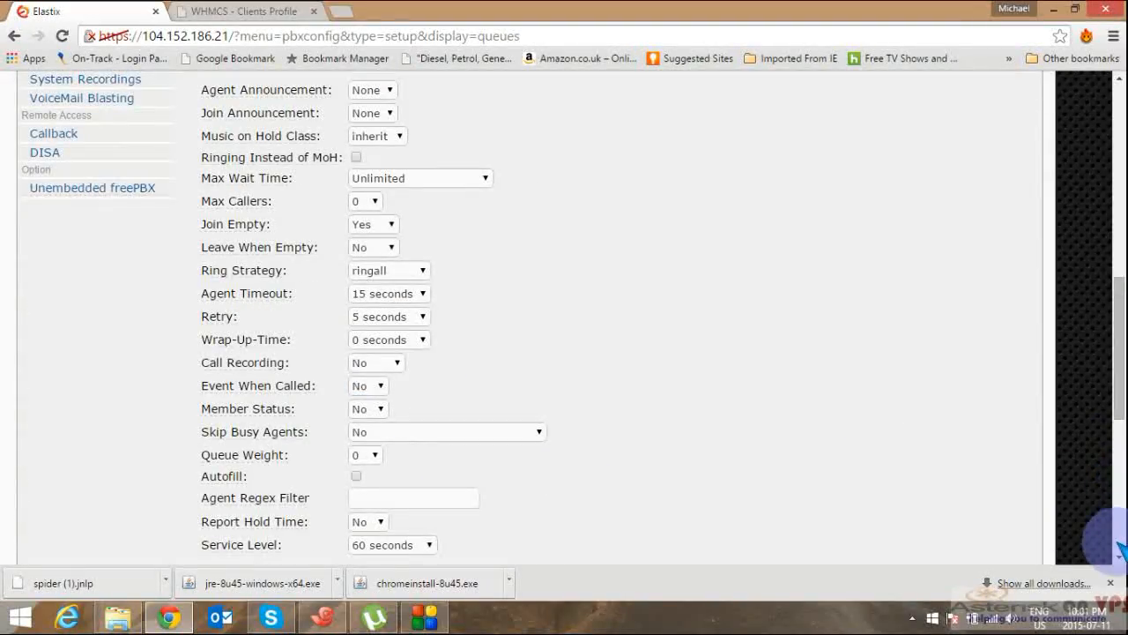
click(1120, 81)
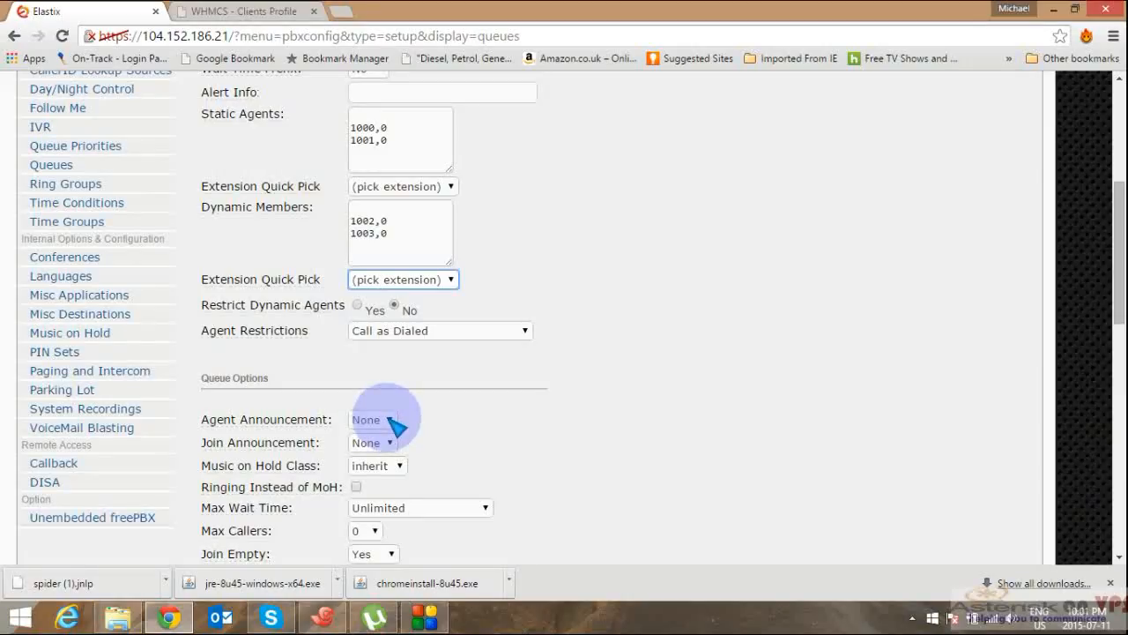
click(384, 419)
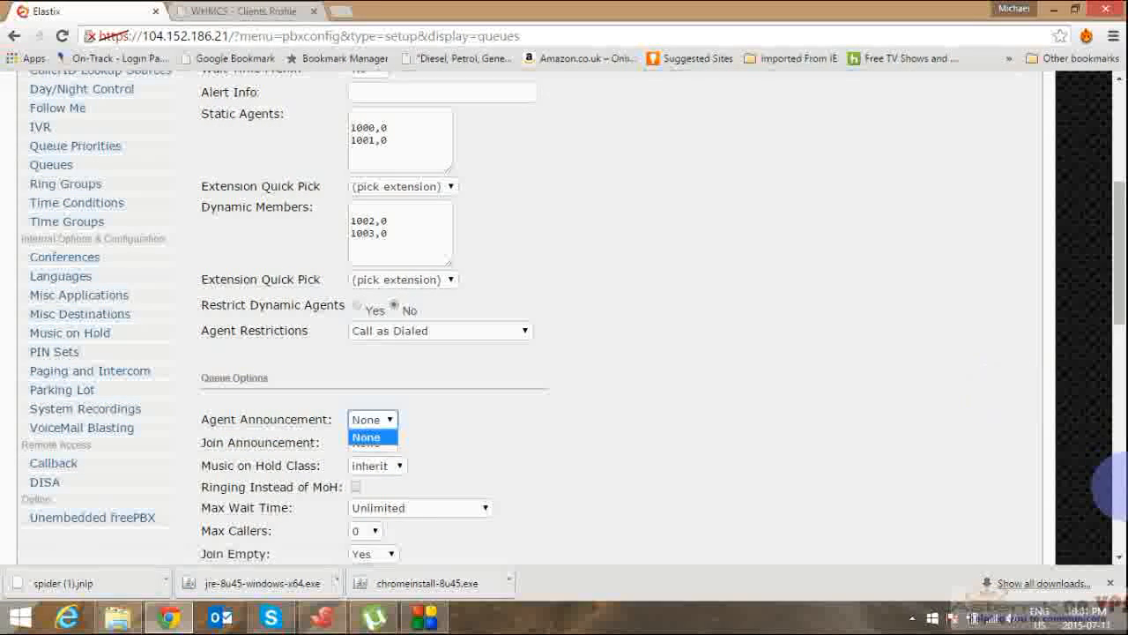
scroll(1116, 555, down, 3)
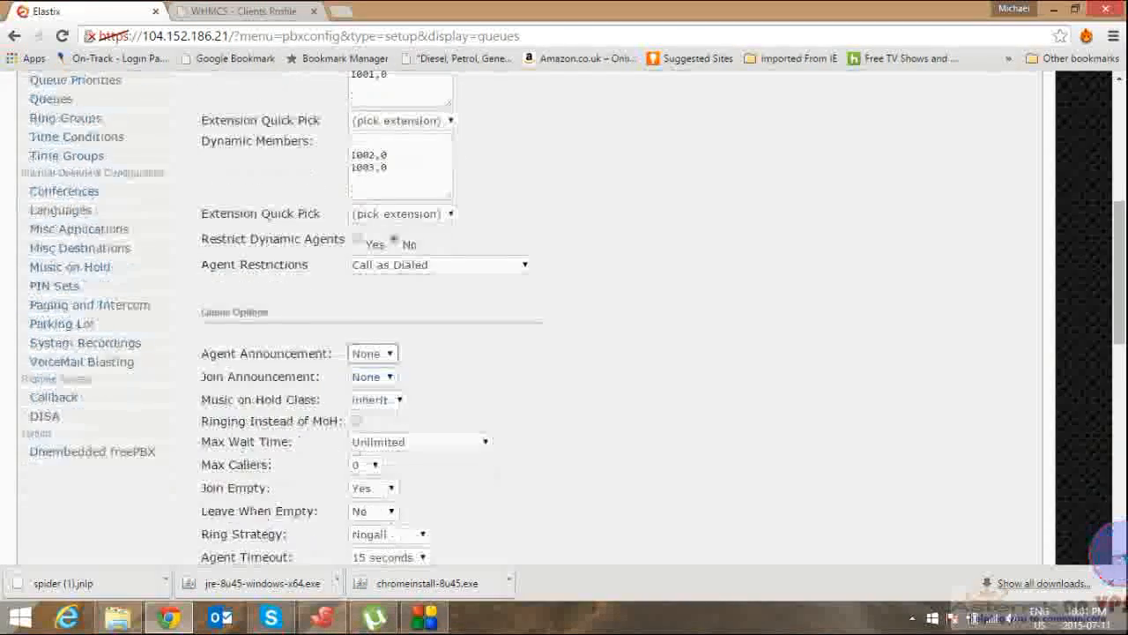
mouse_move(303, 226)
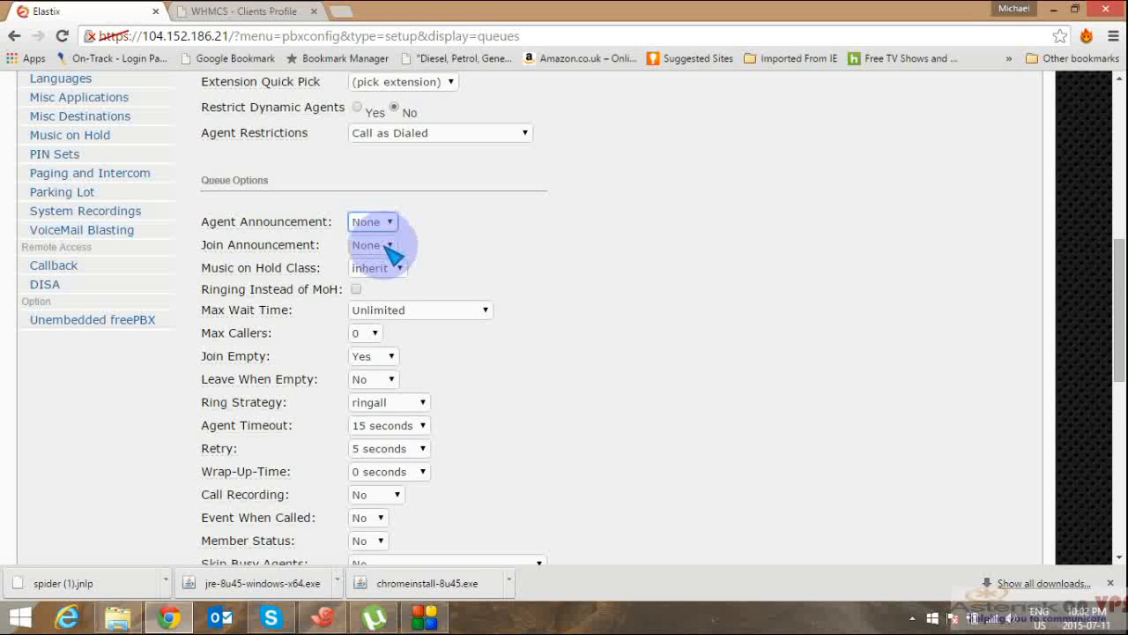
Step: Set queue 2000's Music on Hold Class to default and Ring Strategy to leastrecent
click(396, 268)
click(375, 300)
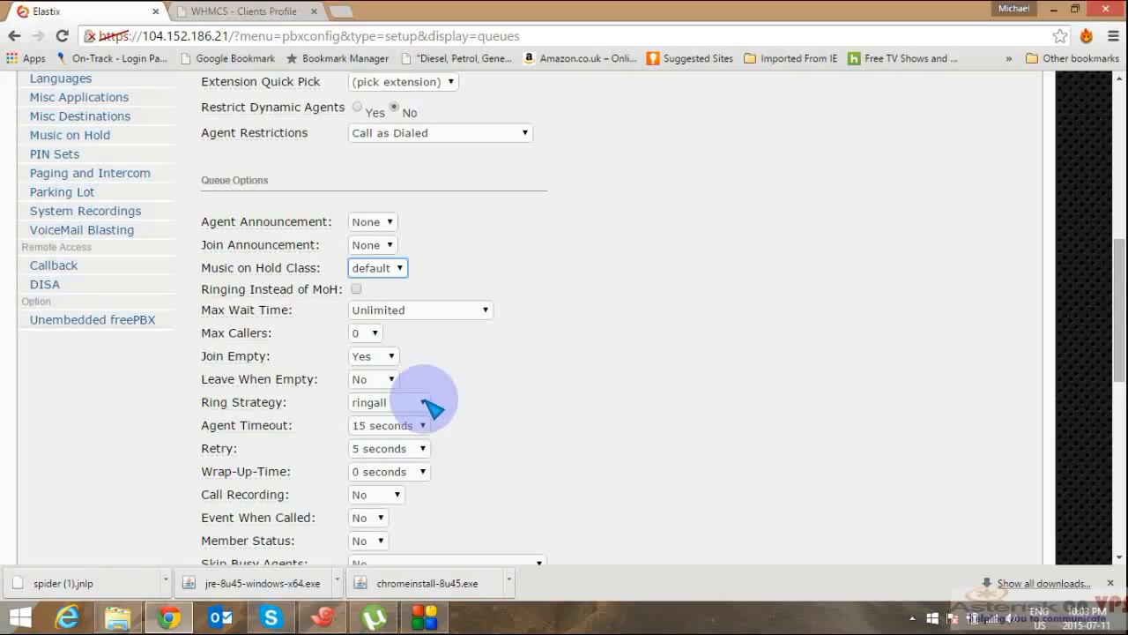
click(424, 403)
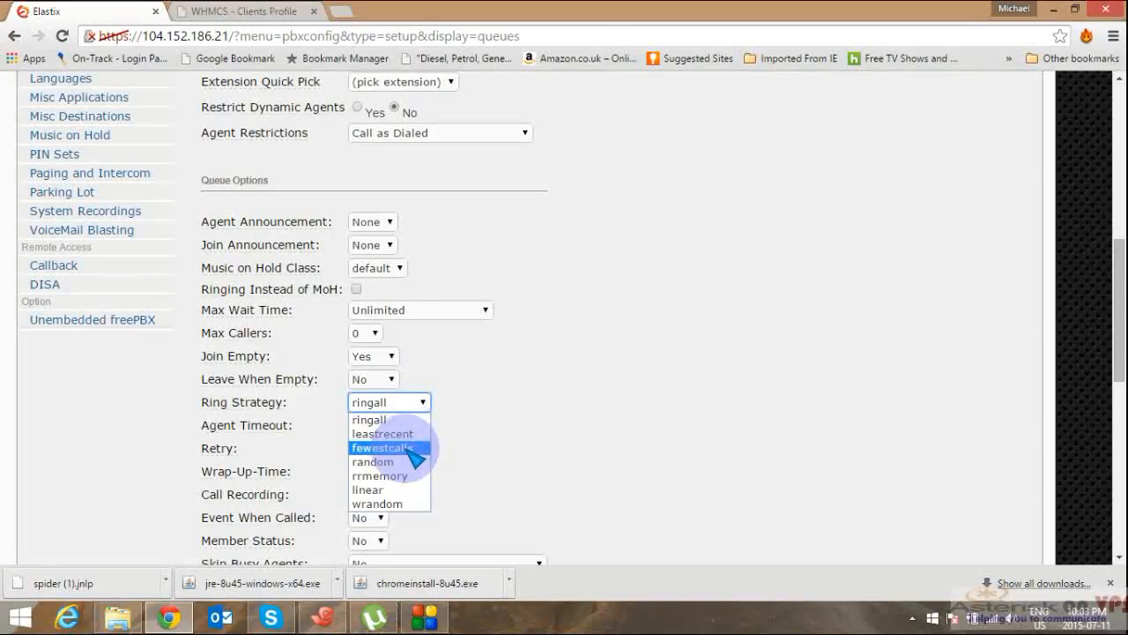
click(408, 435)
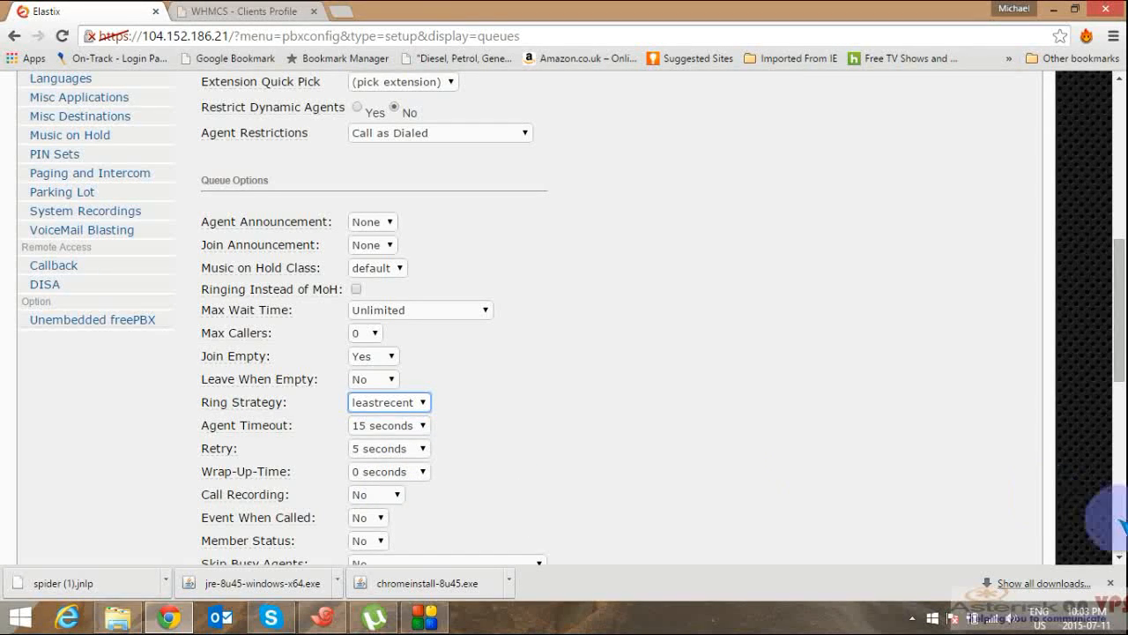
click(1119, 556)
scroll(1116, 553, down, 6)
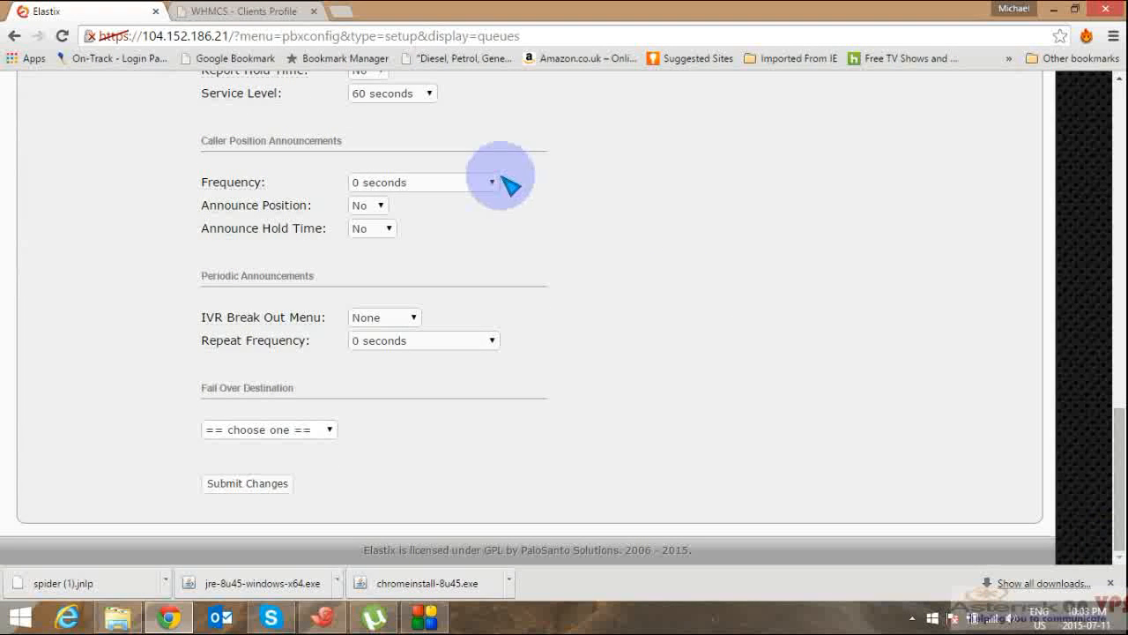
Step: Announce position every 30 seconds, fail over to Hangup, and submit queue 2000
click(486, 182)
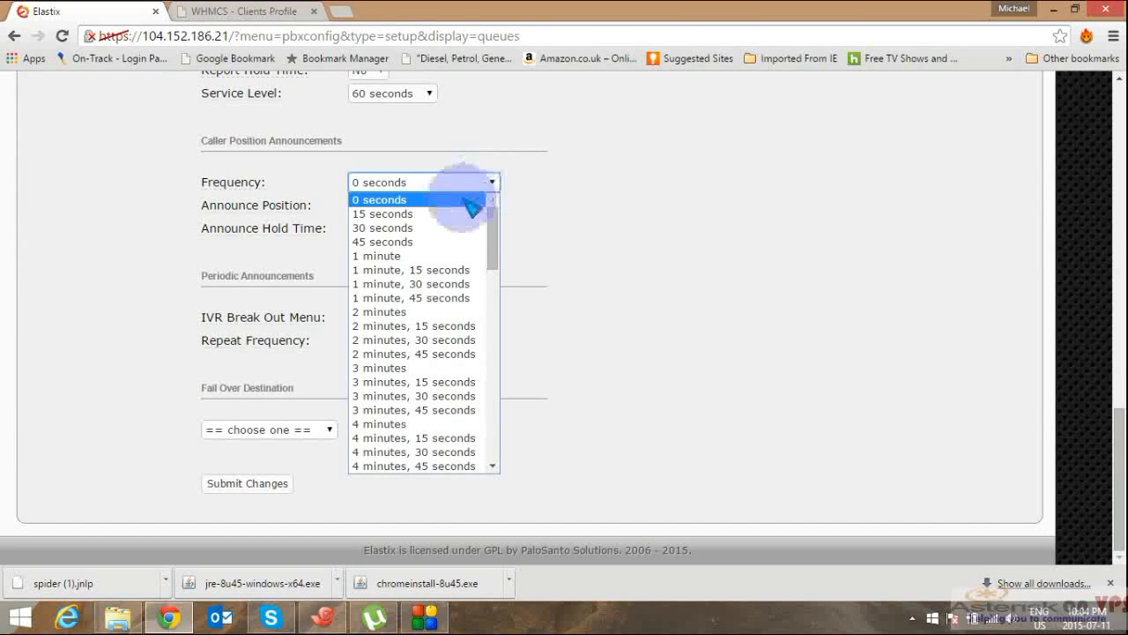
click(399, 229)
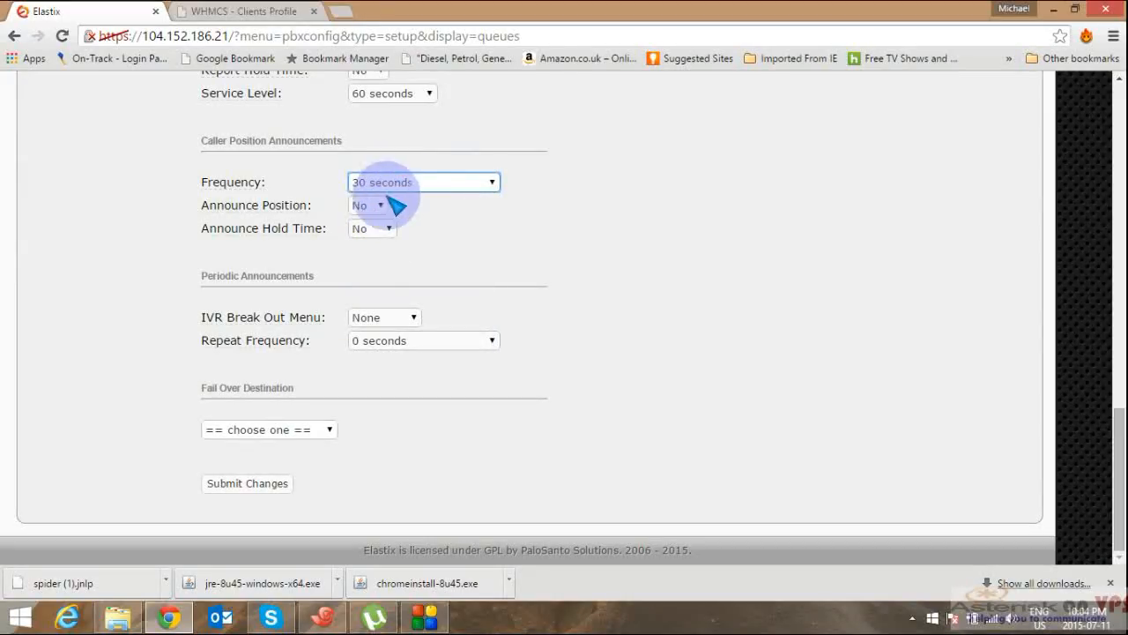
click(379, 205)
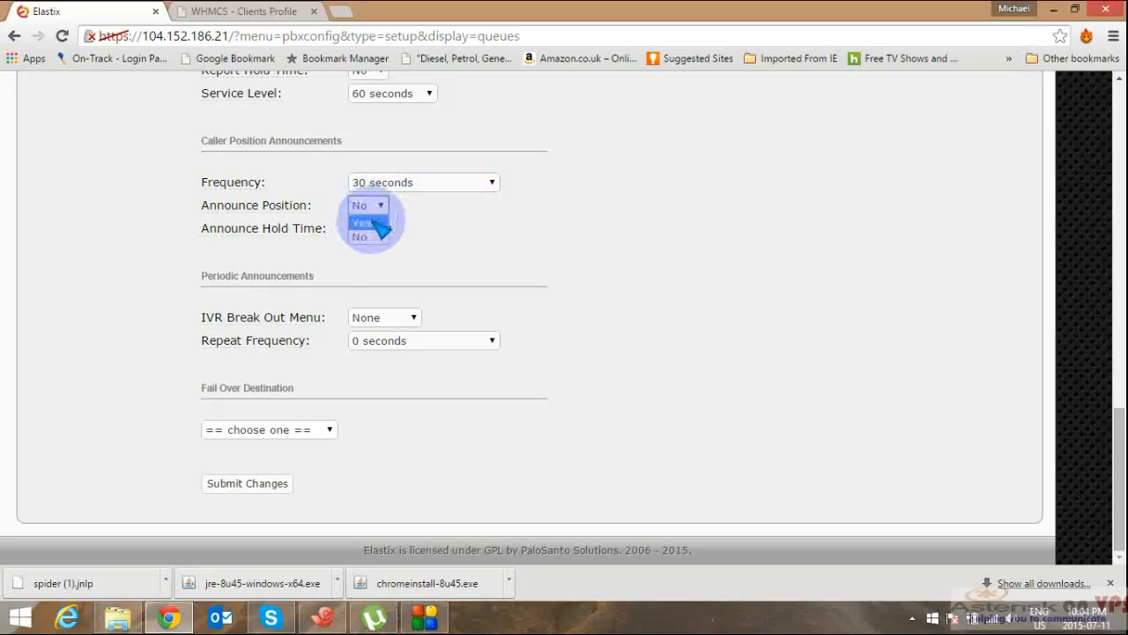
click(374, 222)
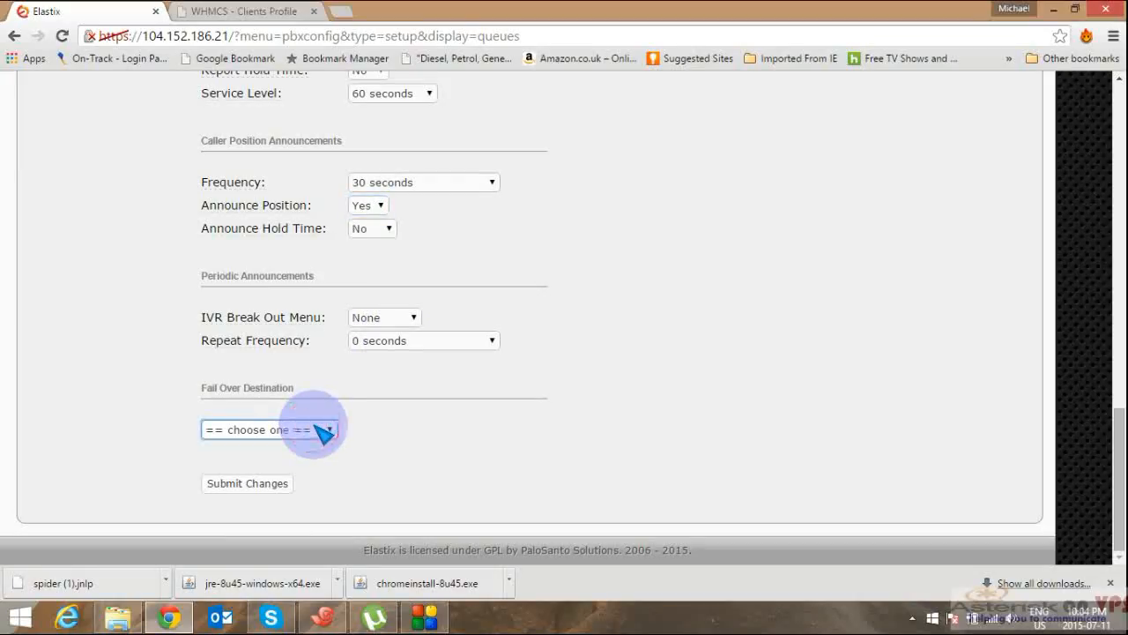
click(323, 430)
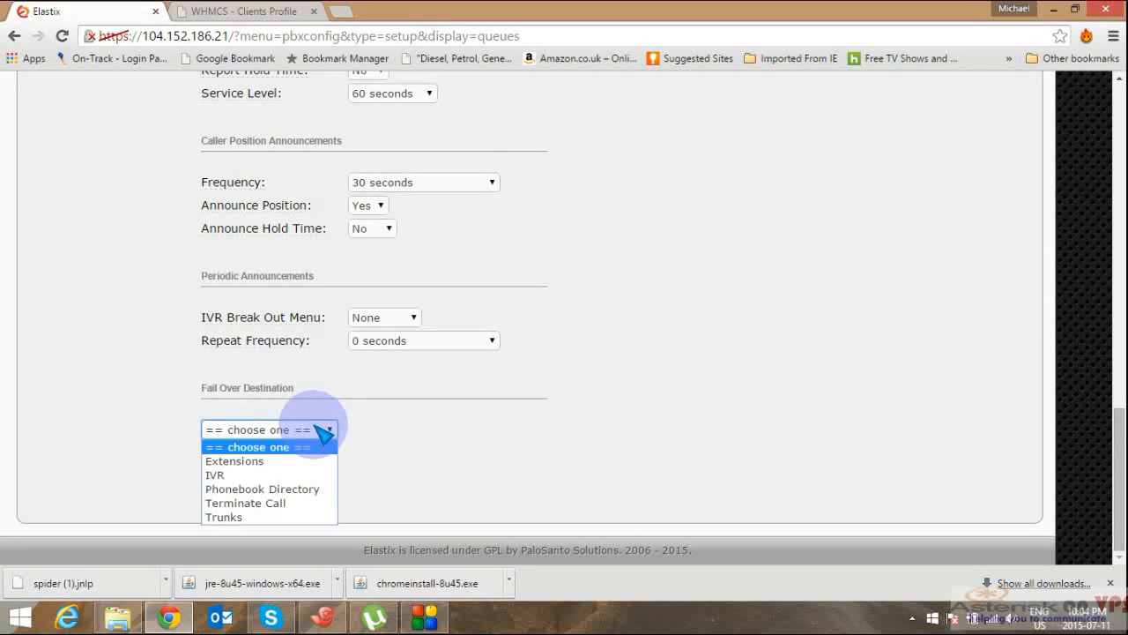
click(254, 503)
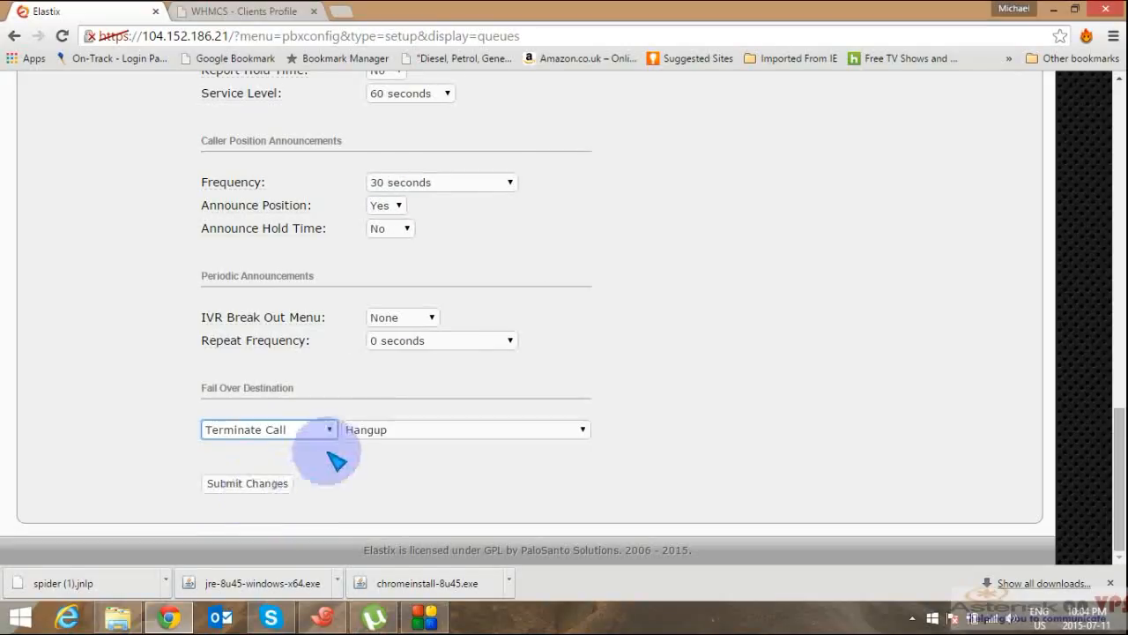
click(245, 483)
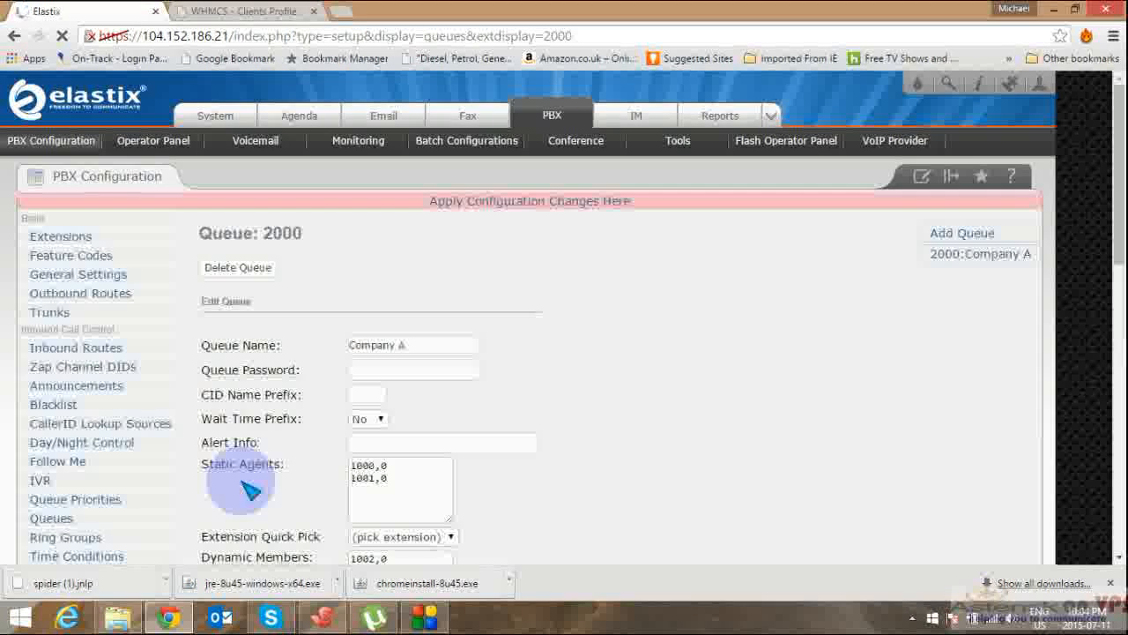
Step: Apply the saved queue changes and open the Unnamed IVR for editing
click(509, 210)
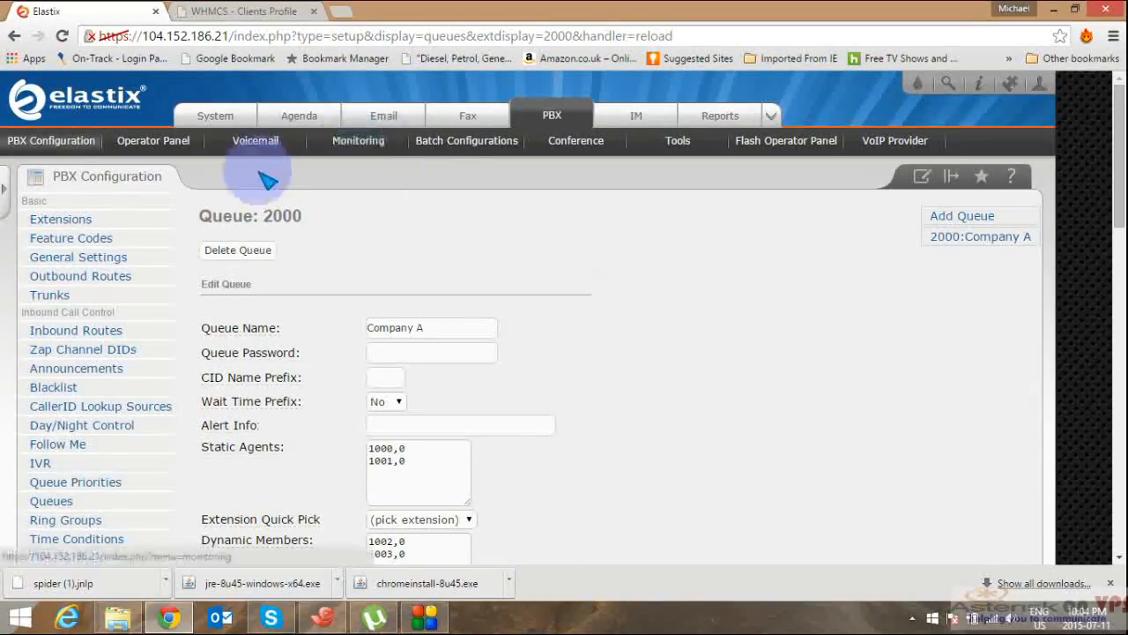
click(48, 464)
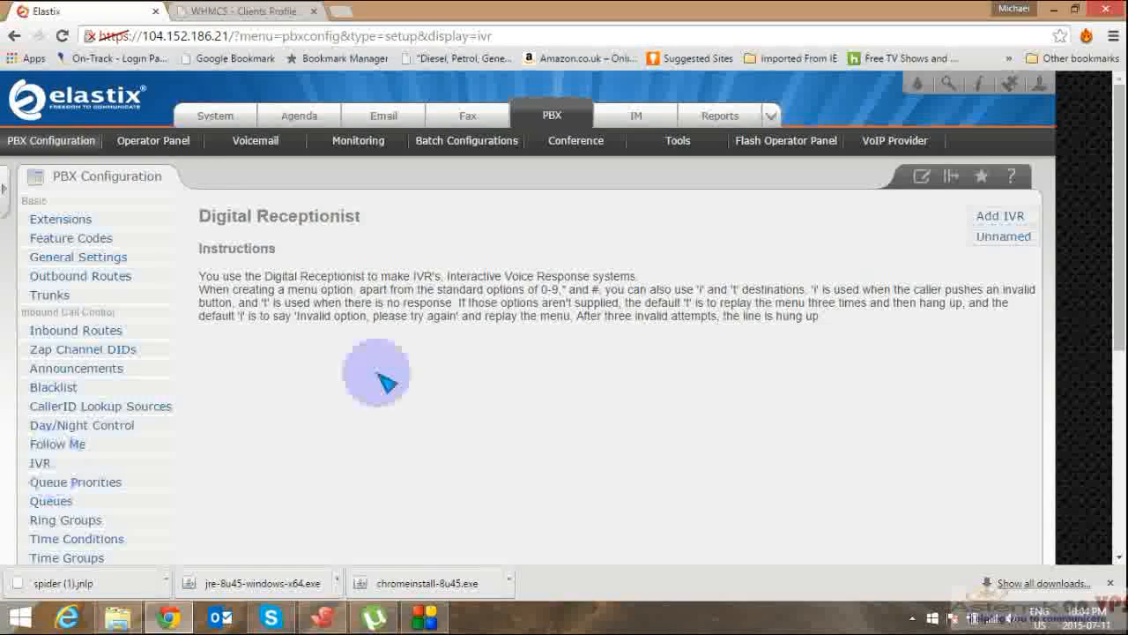
click(1012, 247)
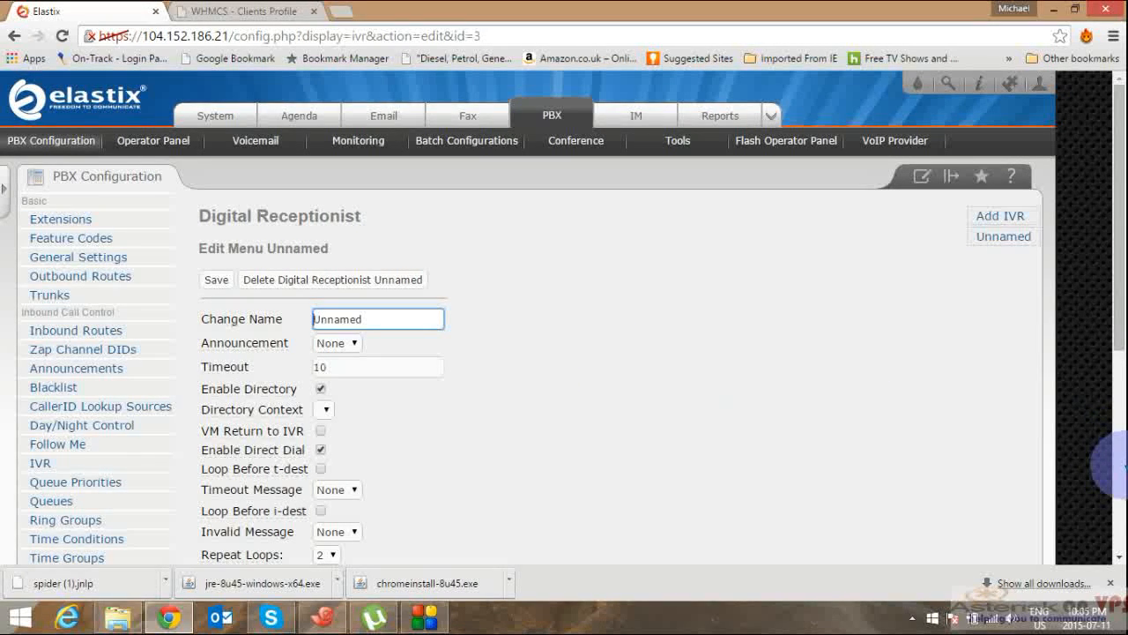
Step: Leave the IVR announcement as None, review its options, then go to System Recordings
click(357, 344)
click(338, 371)
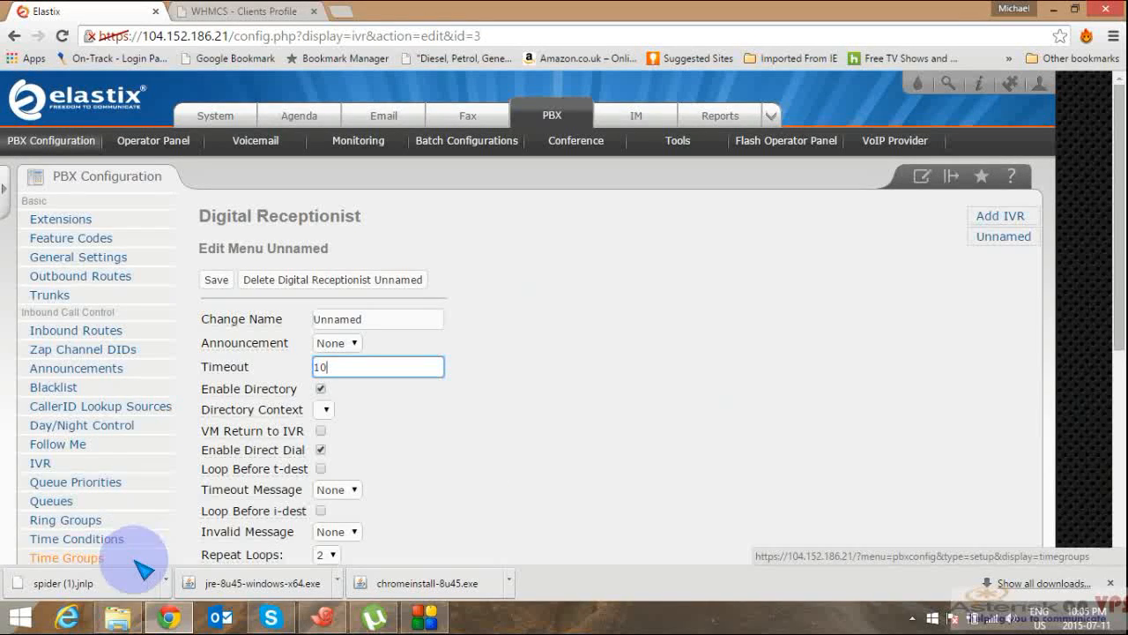
click(1116, 461)
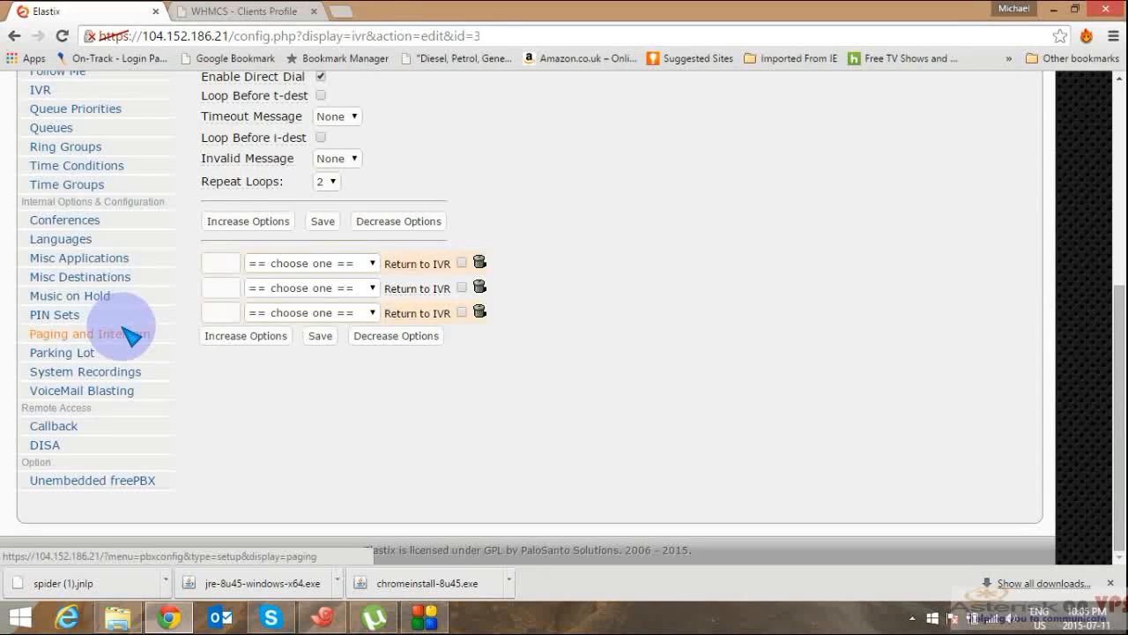
click(111, 374)
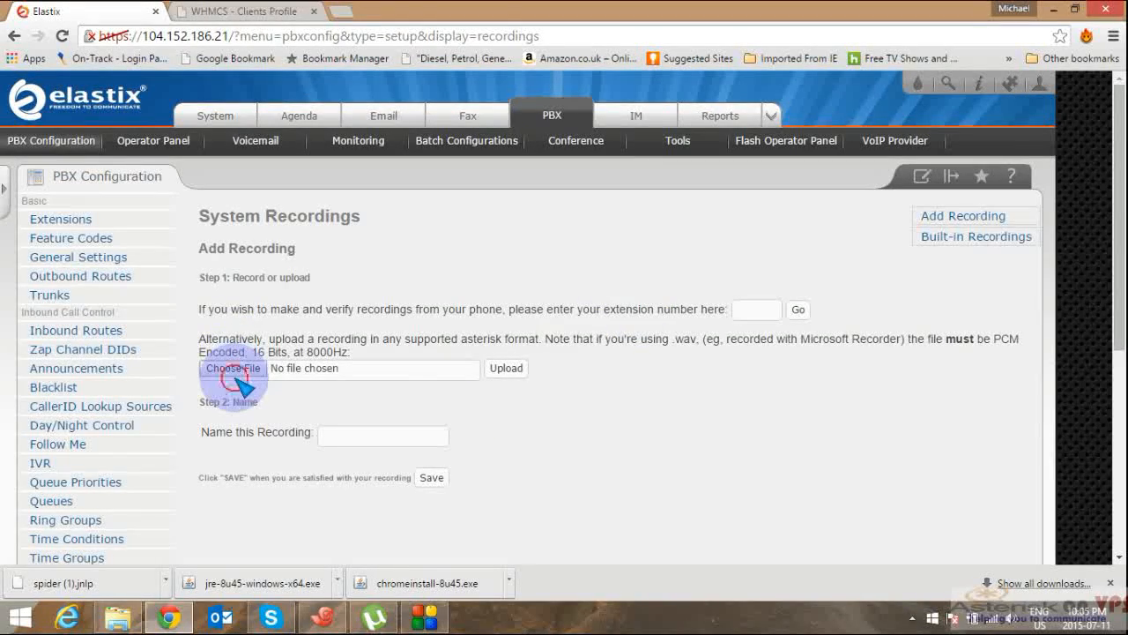
Step: Browse the Documents folder for an audio file to upload as a recording
click(236, 376)
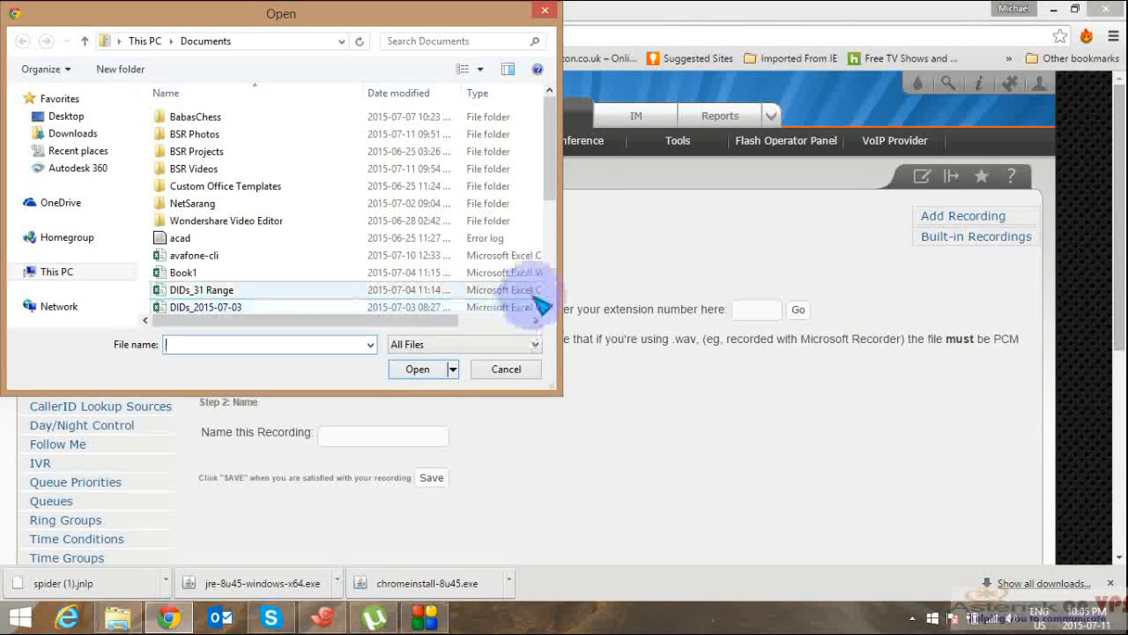
click(549, 306)
click(550, 306)
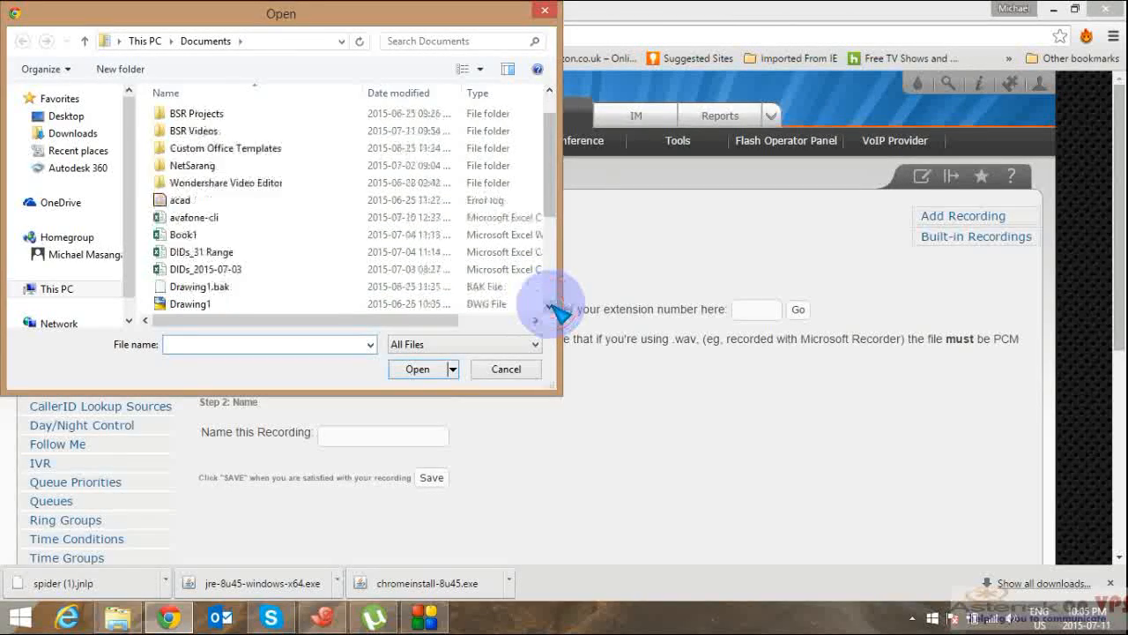
click(550, 306)
click(550, 306)
click(549, 305)
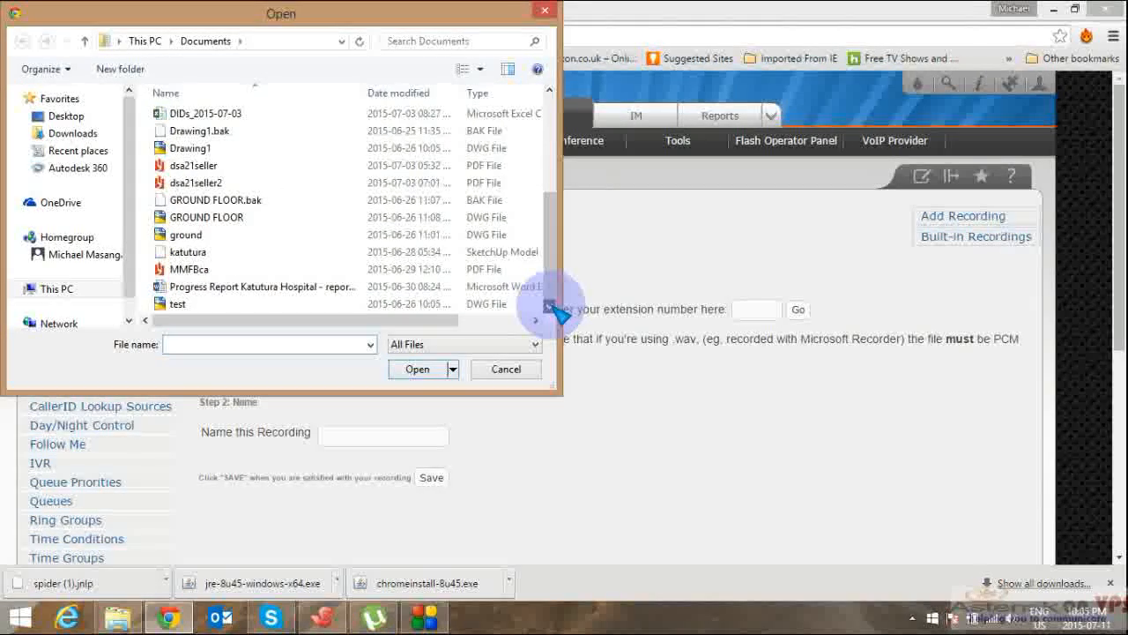
click(549, 91)
click(549, 91)
click(549, 91)
drag(548, 104, 426, 128)
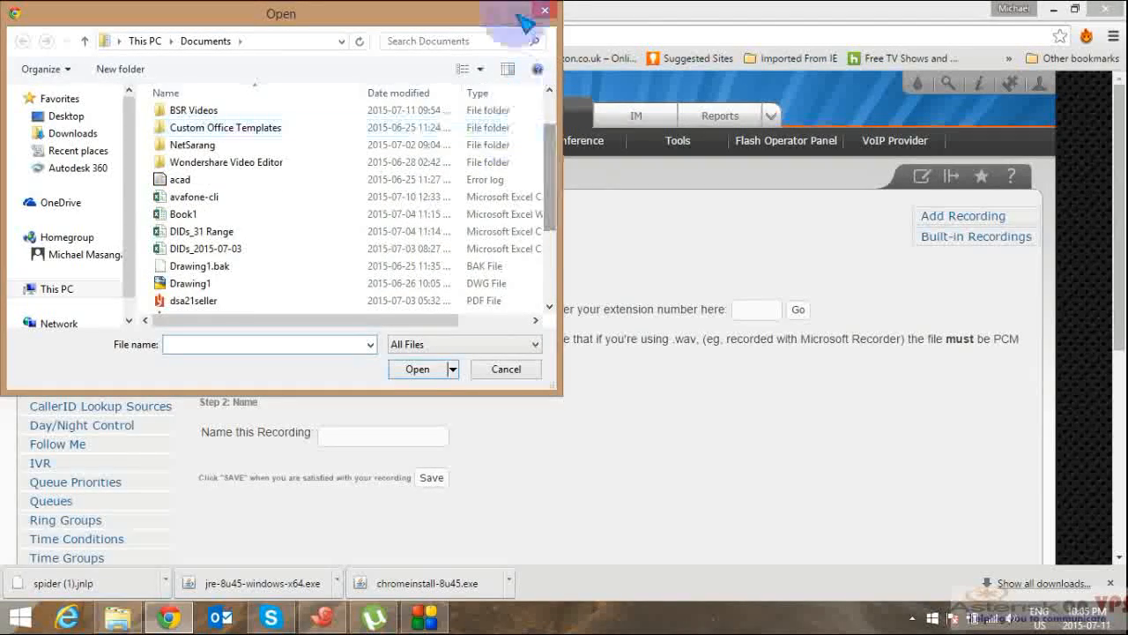
click(549, 92)
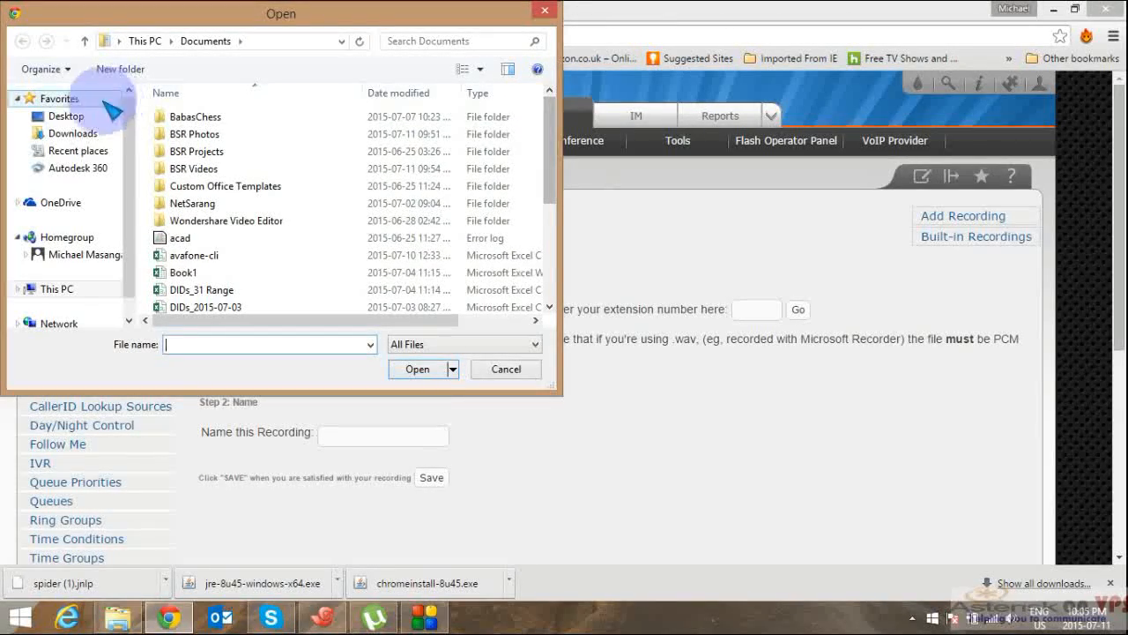
Step: Check Downloads, close the file browser without choosing a file, and go to Built-in Recordings
click(73, 134)
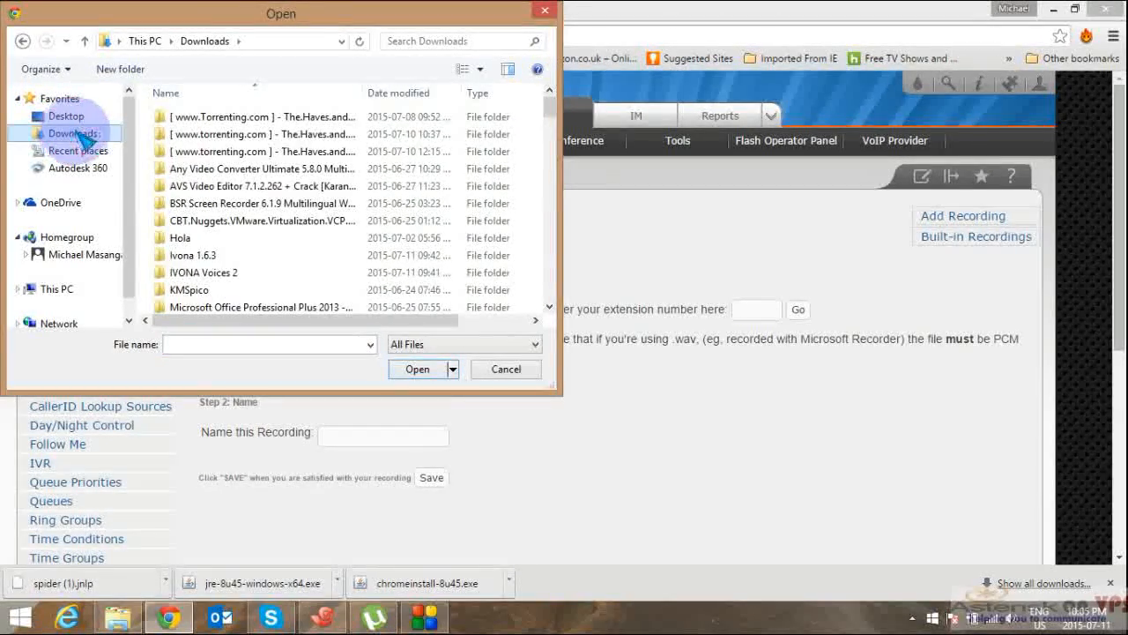
click(552, 307)
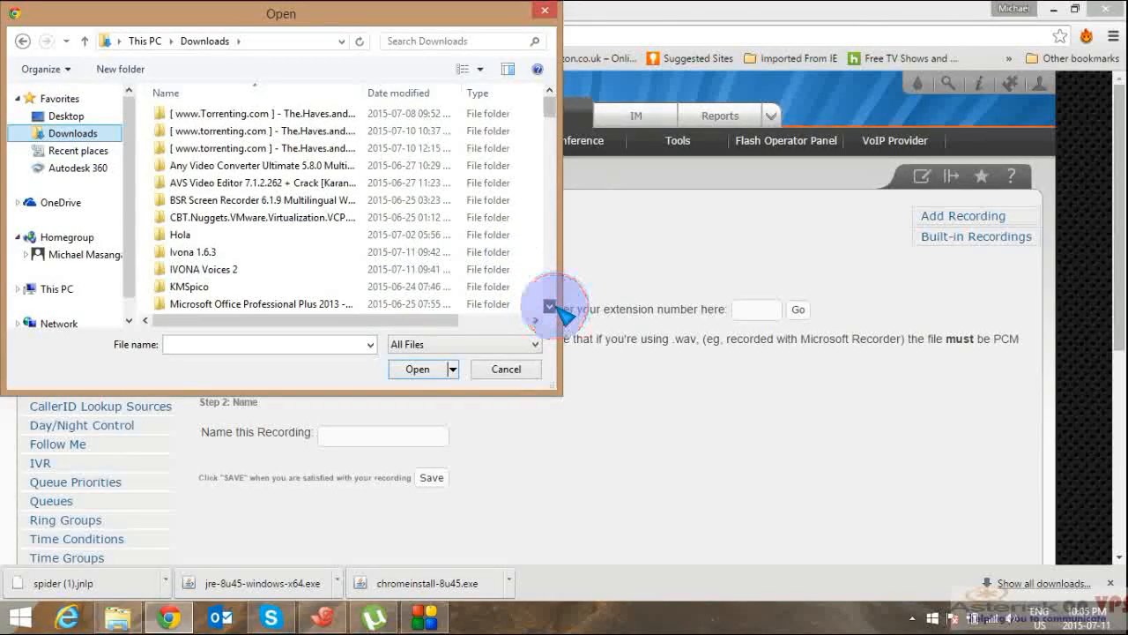
drag(552, 307, 551, 307)
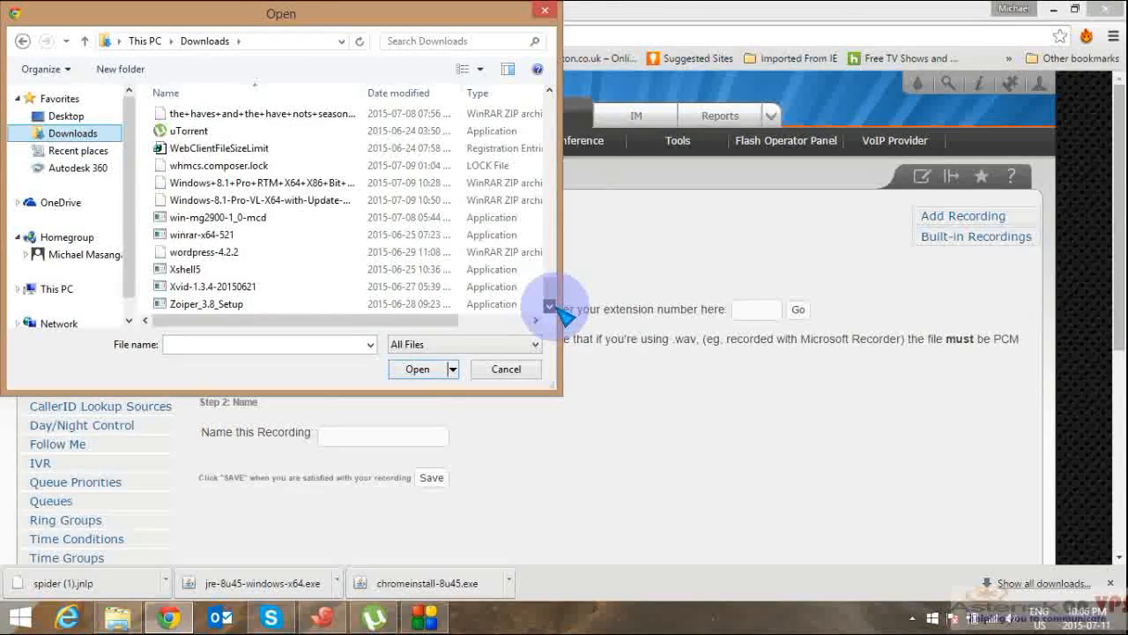
click(543, 11)
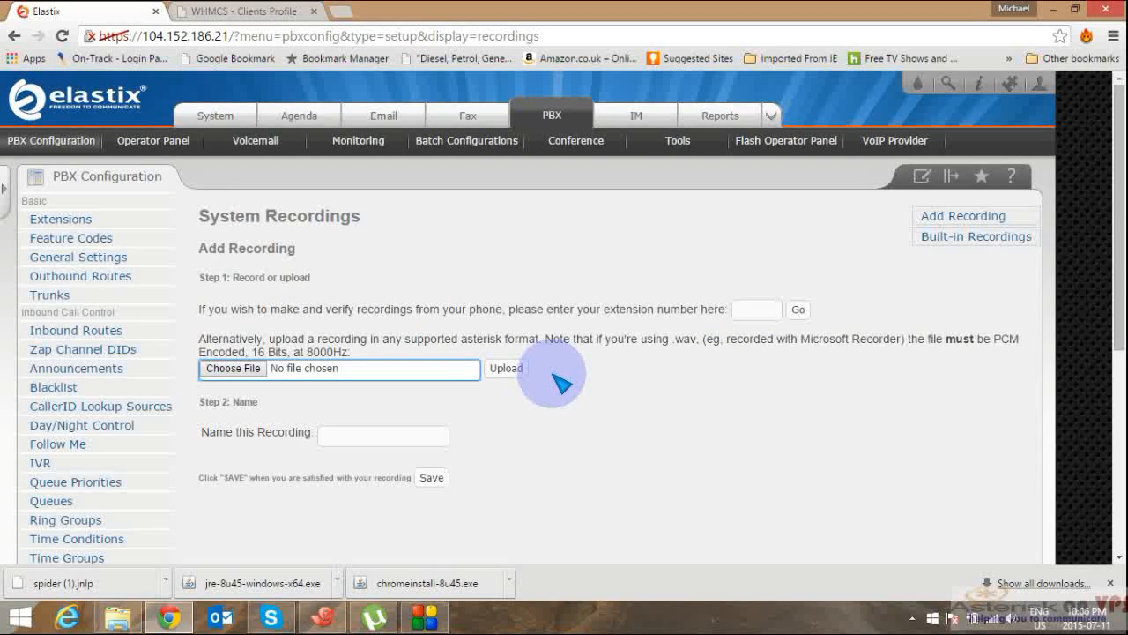
click(979, 241)
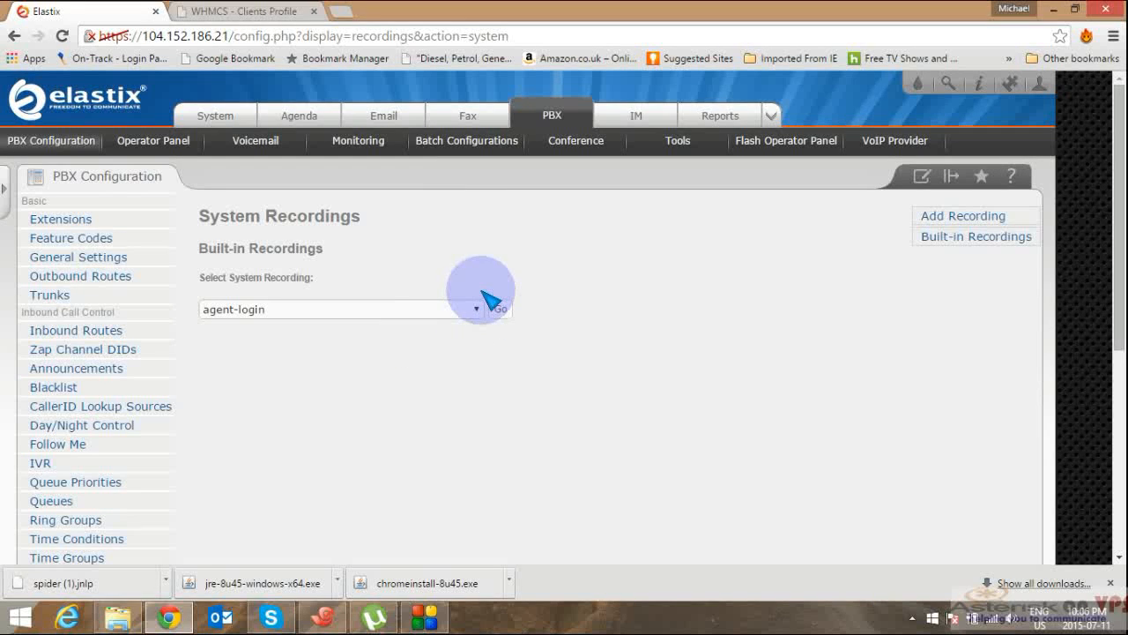
Step: Review the Select System Recording list and leave agent-login selected
click(476, 311)
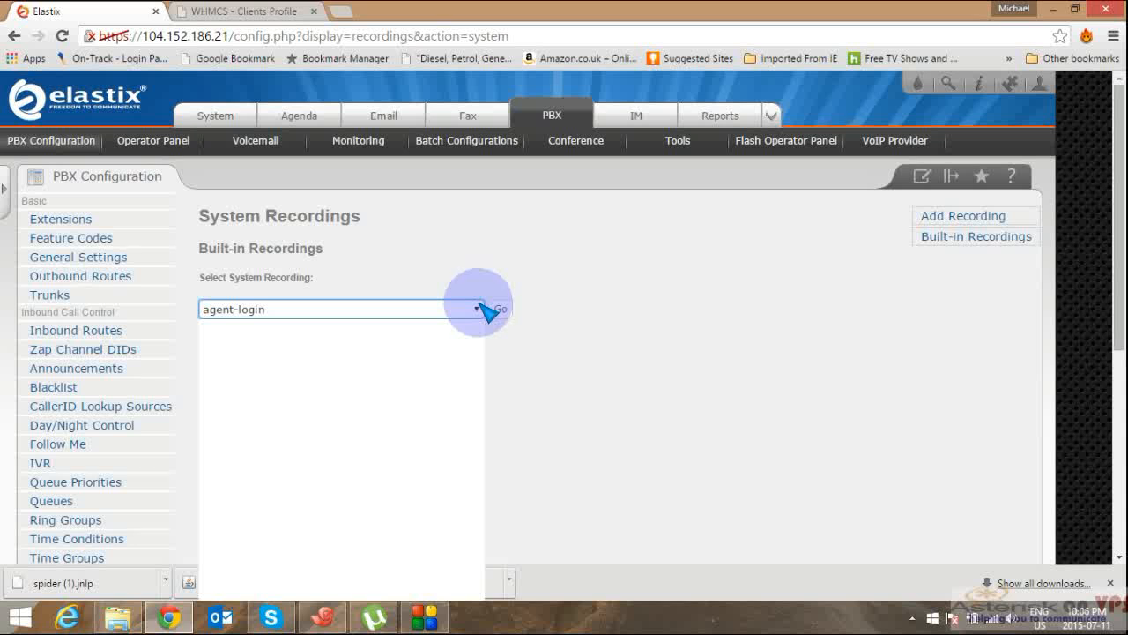
click(481, 306)
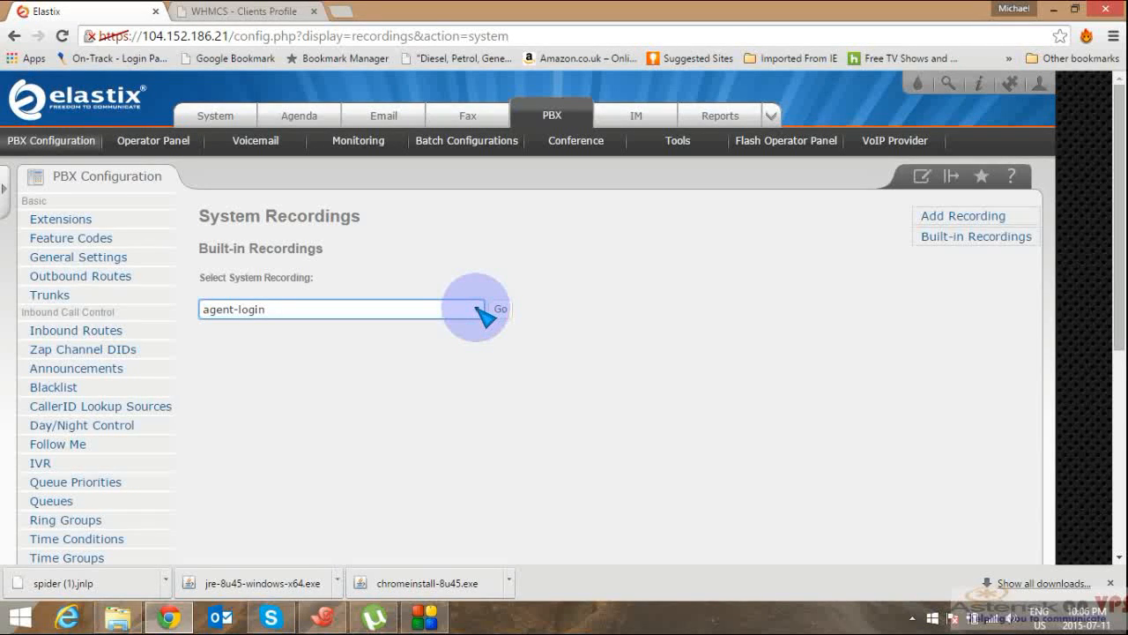
click(481, 308)
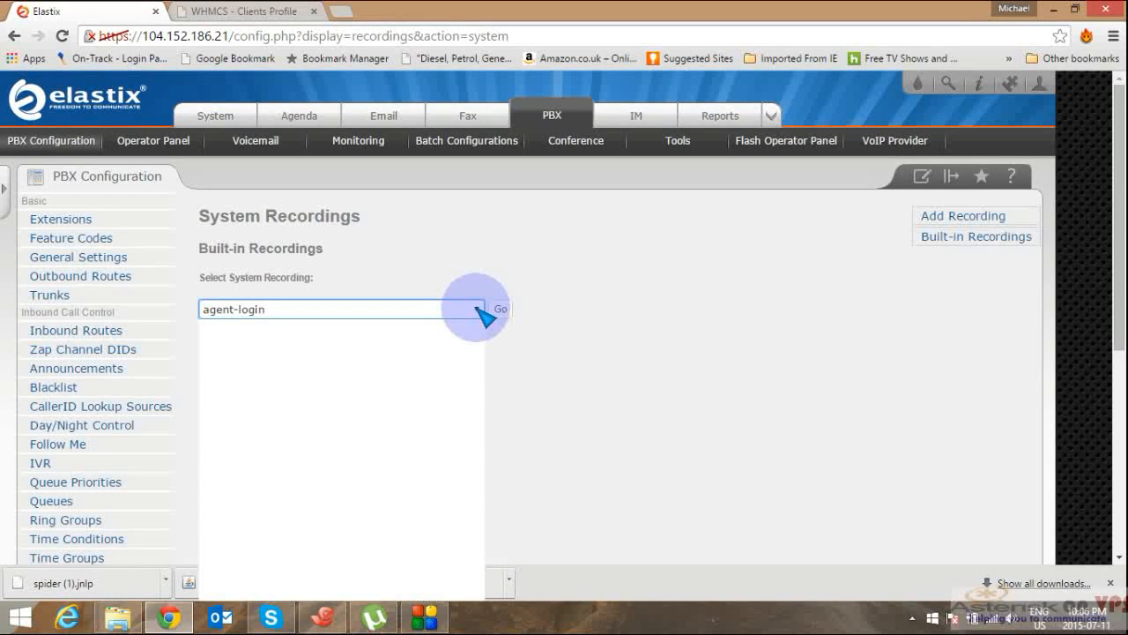
click(481, 308)
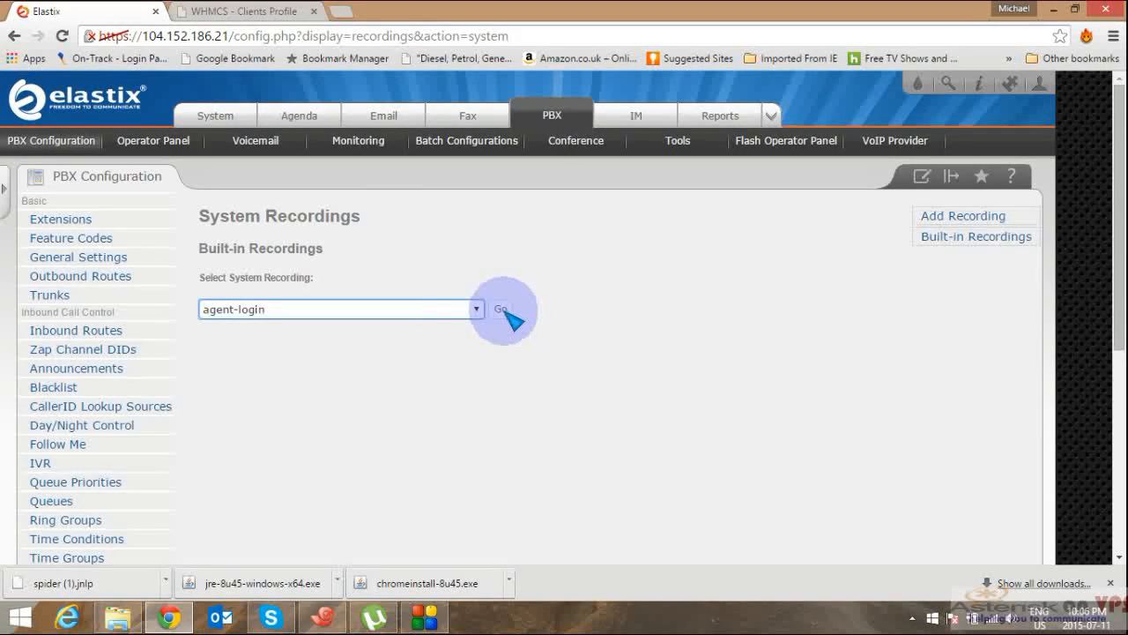
Step: Open agent-login, preview its playback, then save it and apply the configuration changes
click(502, 310)
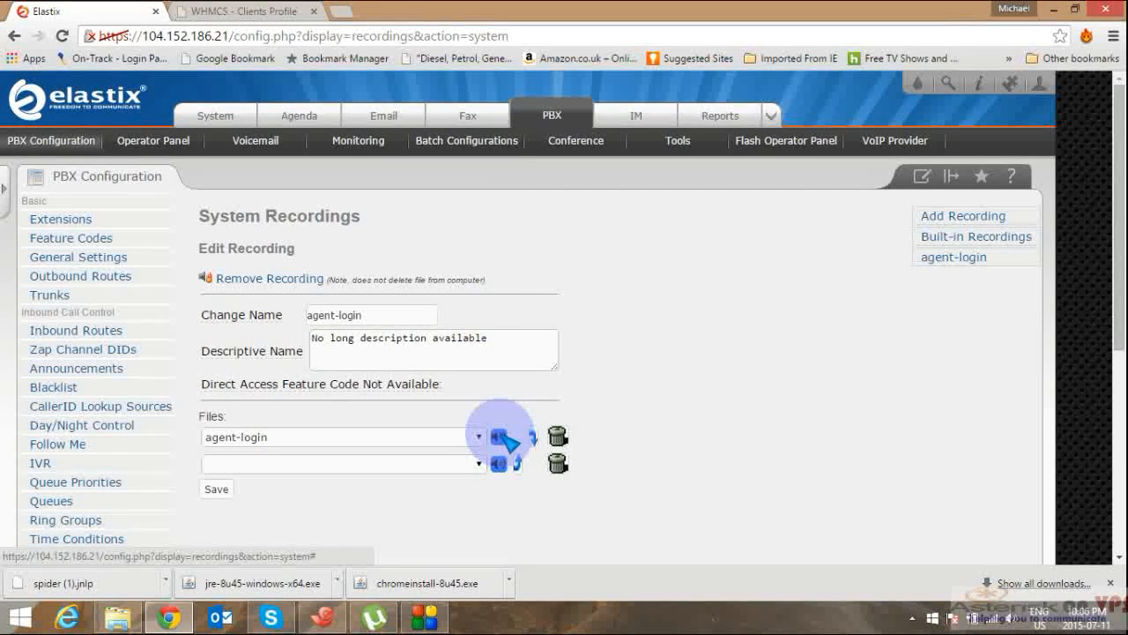
click(507, 435)
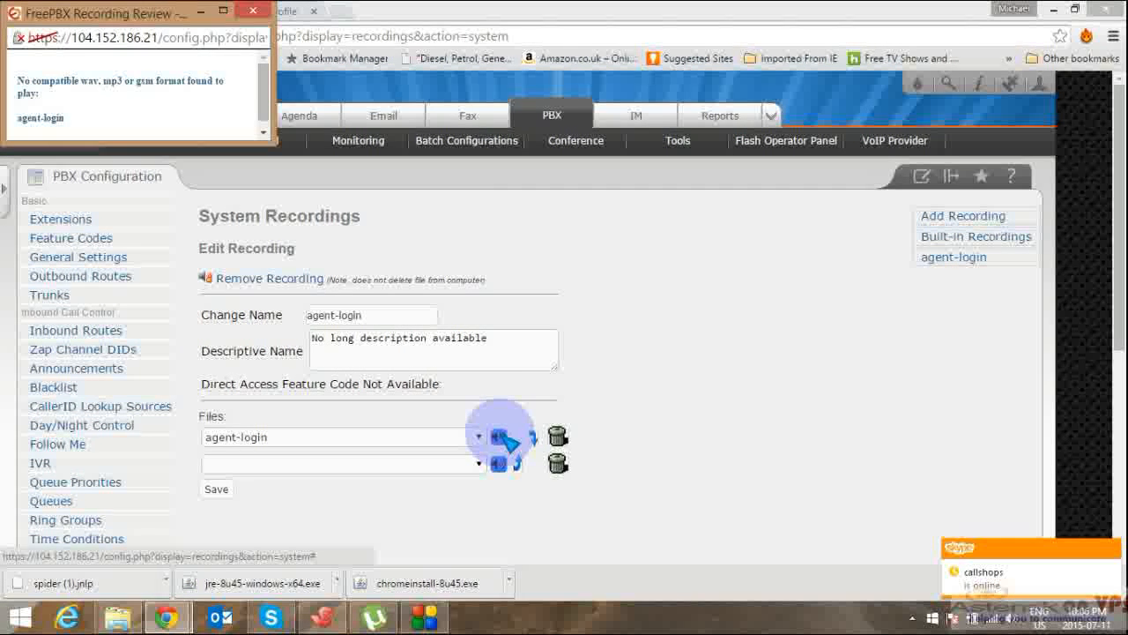
click(254, 11)
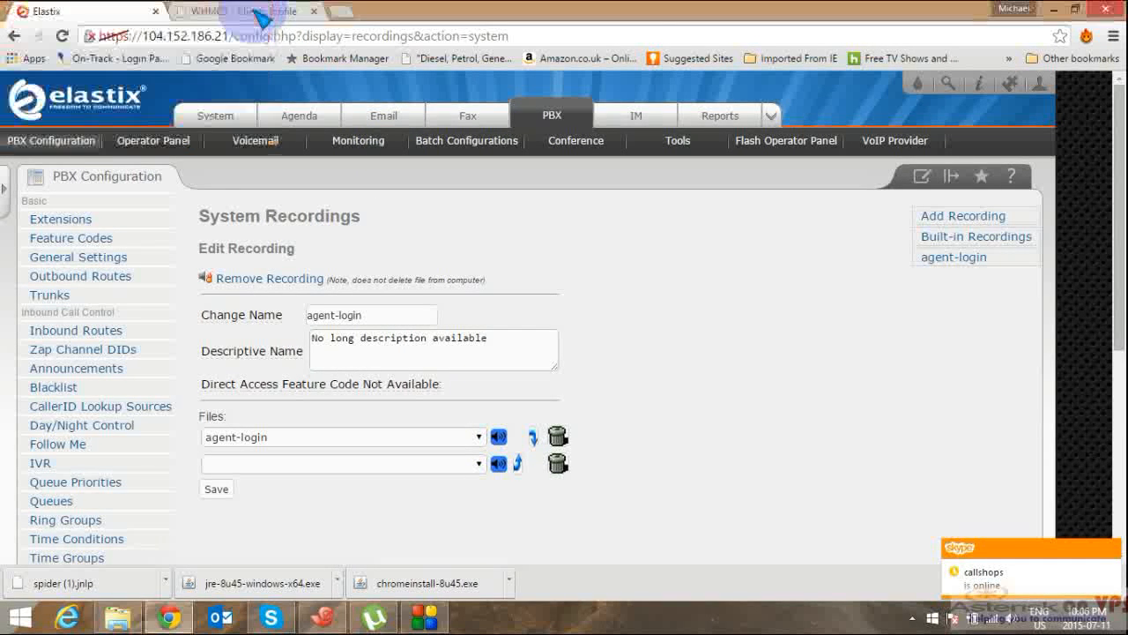
click(231, 495)
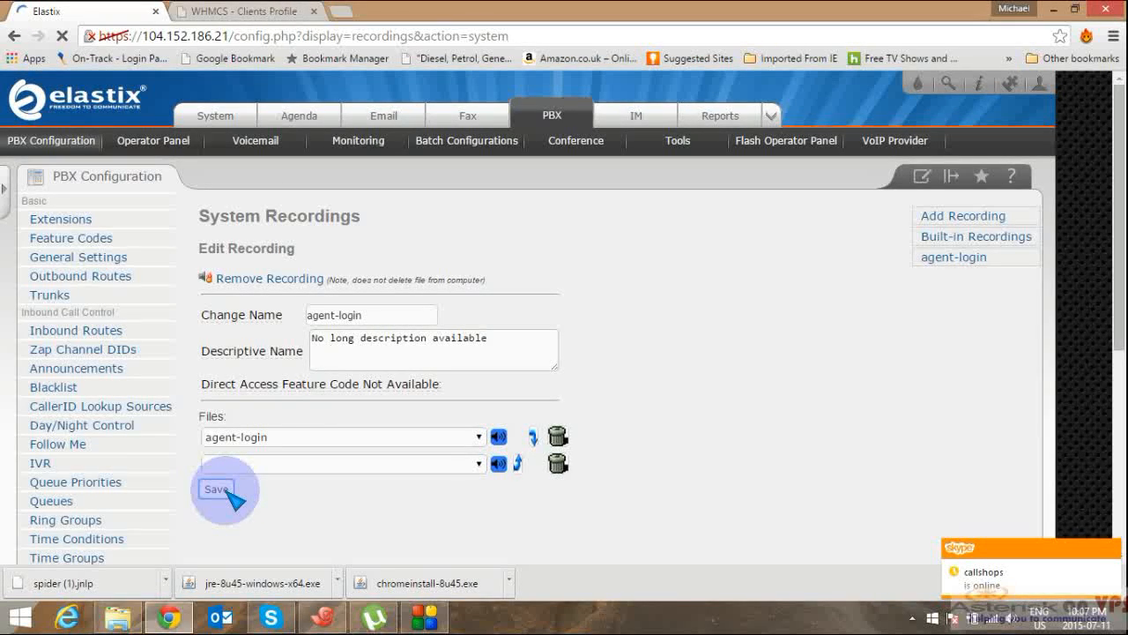
click(582, 201)
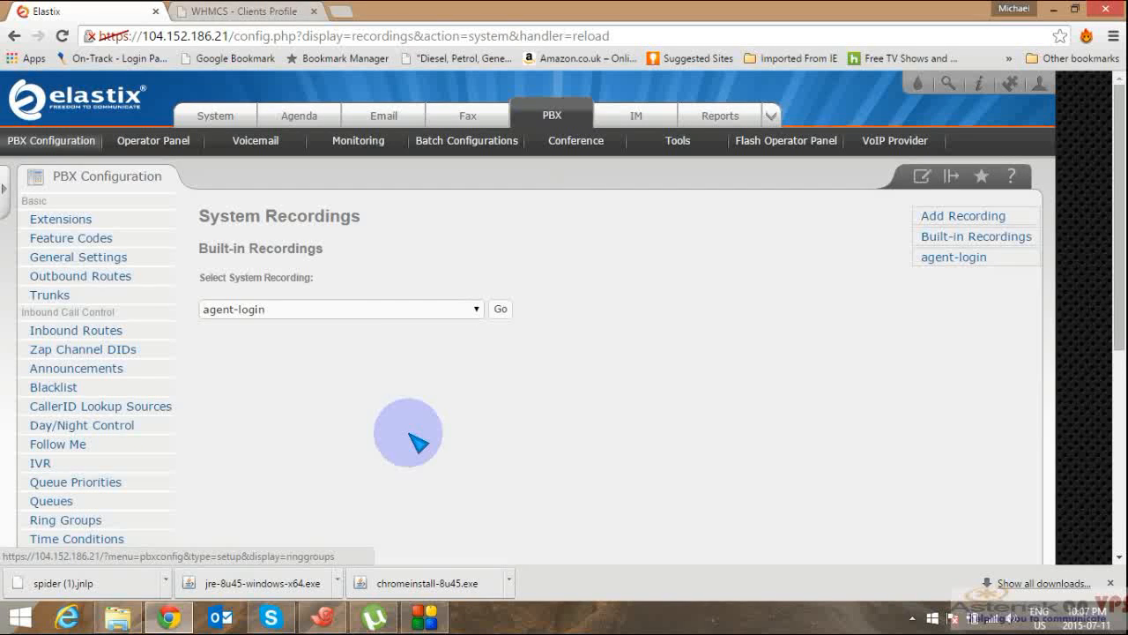
Step: Go to Announcements under Inbound Call Control in the sidebar
scroll(1118, 513, down, 5)
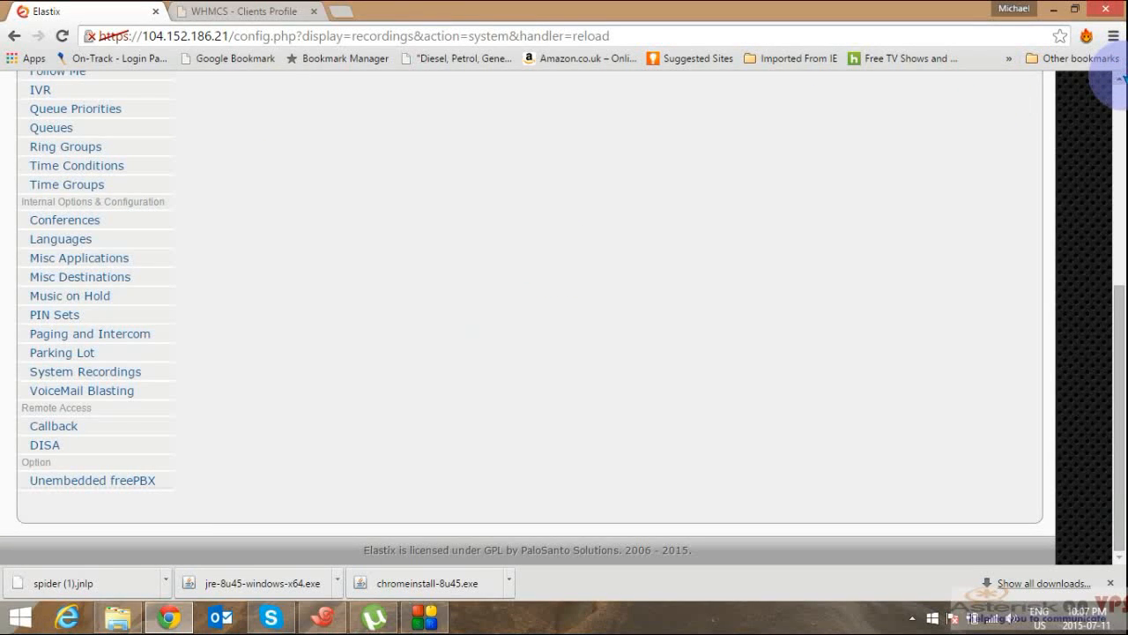
scroll(1118, 79, up, 5)
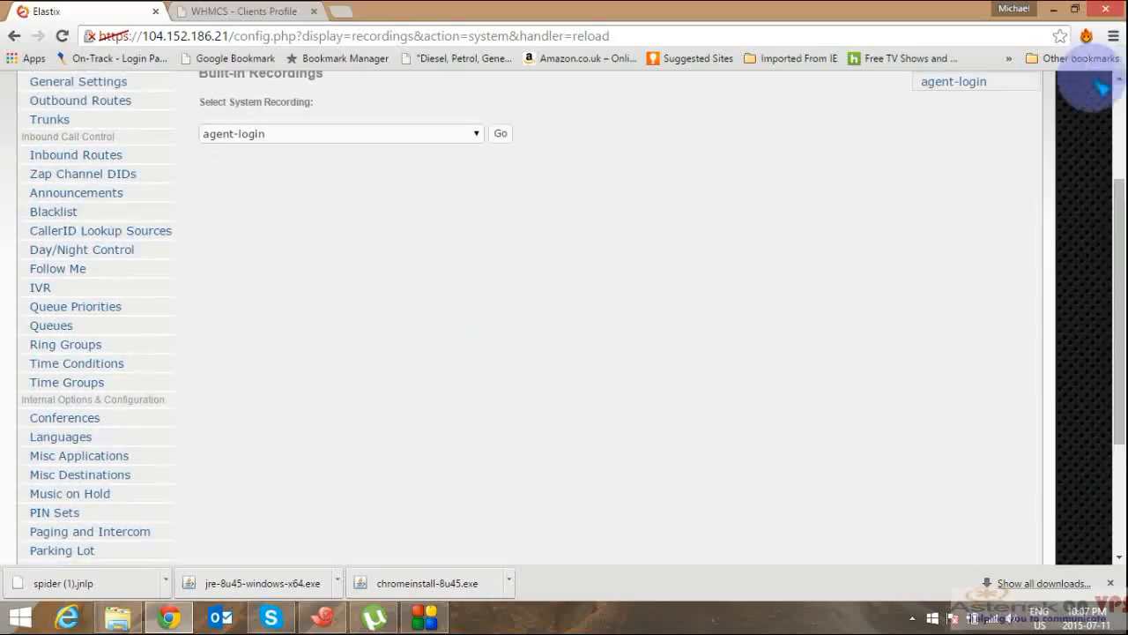
click(110, 200)
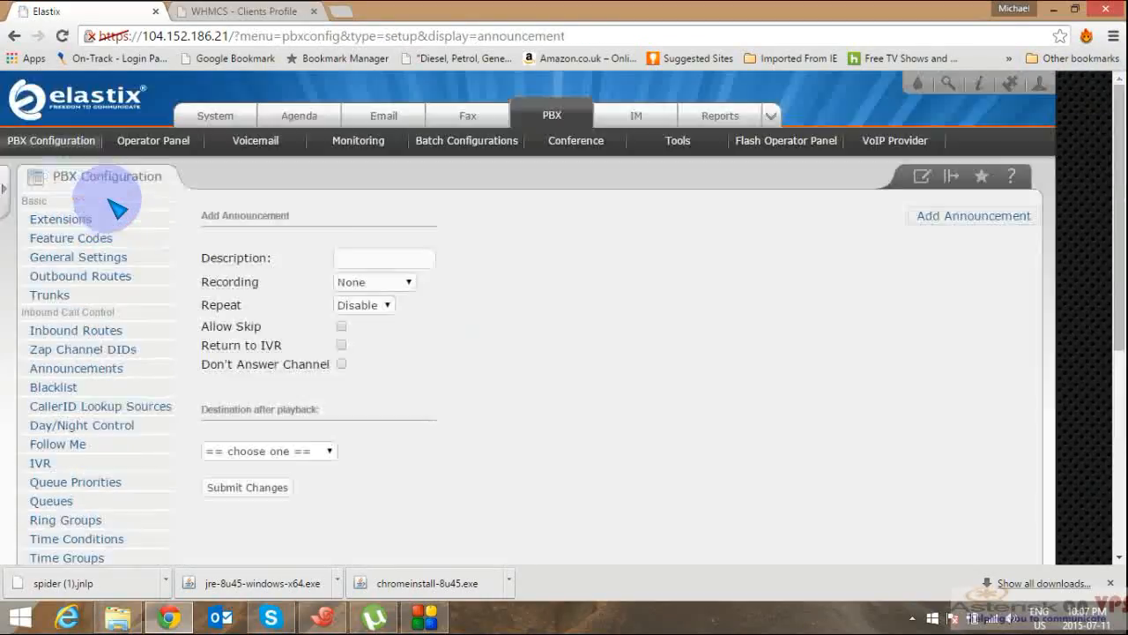
Step: Fill in the announcement: description Announcement1, recording agent-login, Allow Skip ticked
click(339, 258)
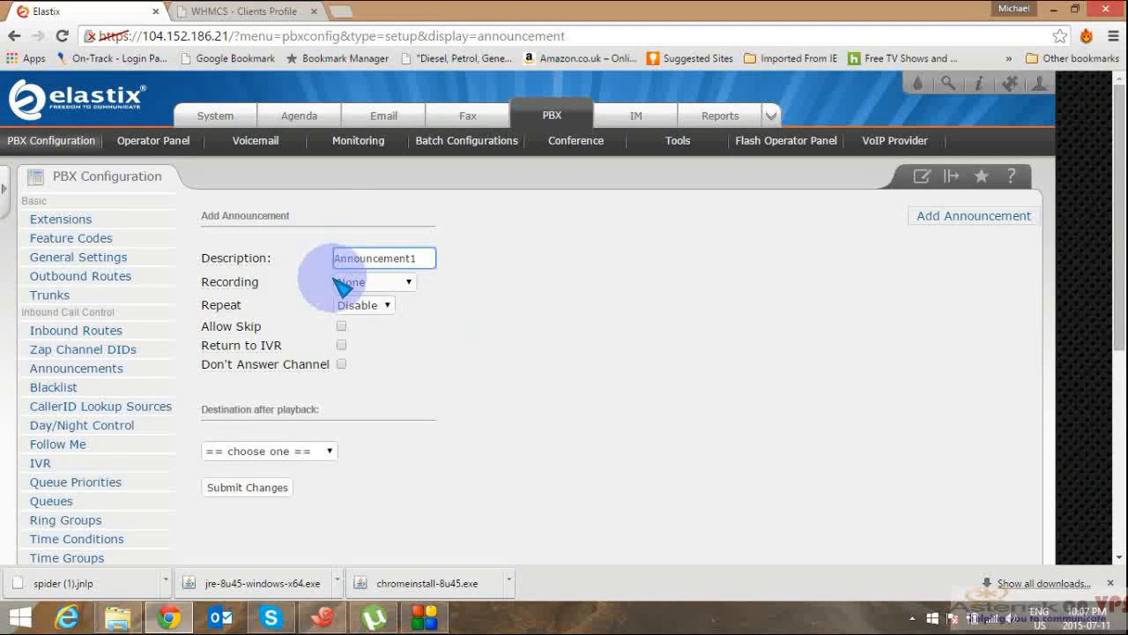
click(411, 284)
click(387, 314)
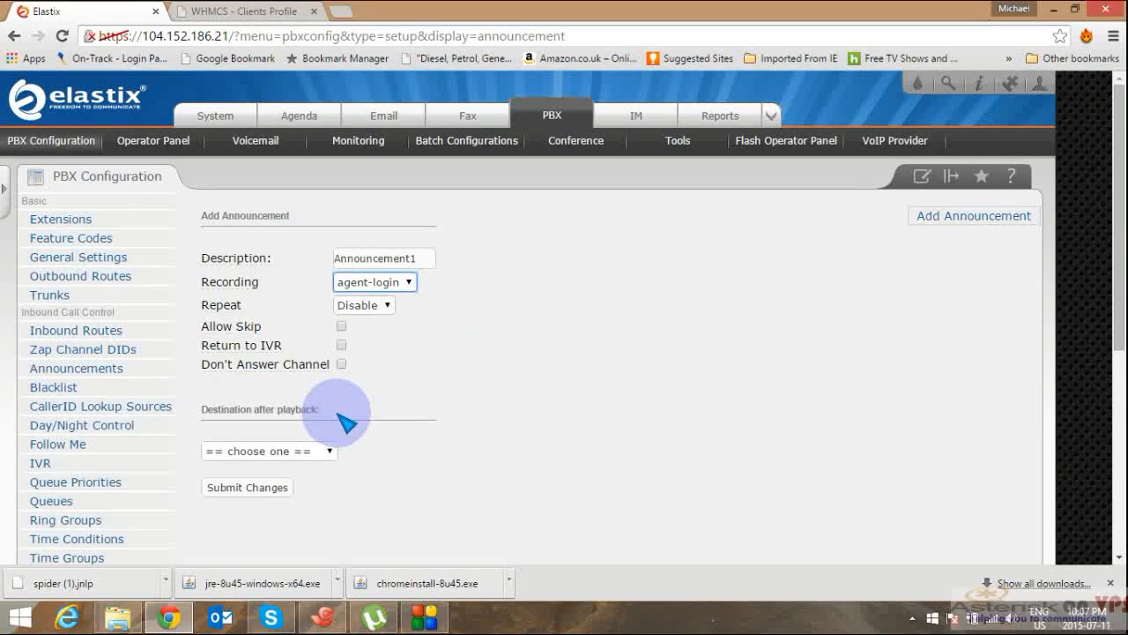
click(342, 326)
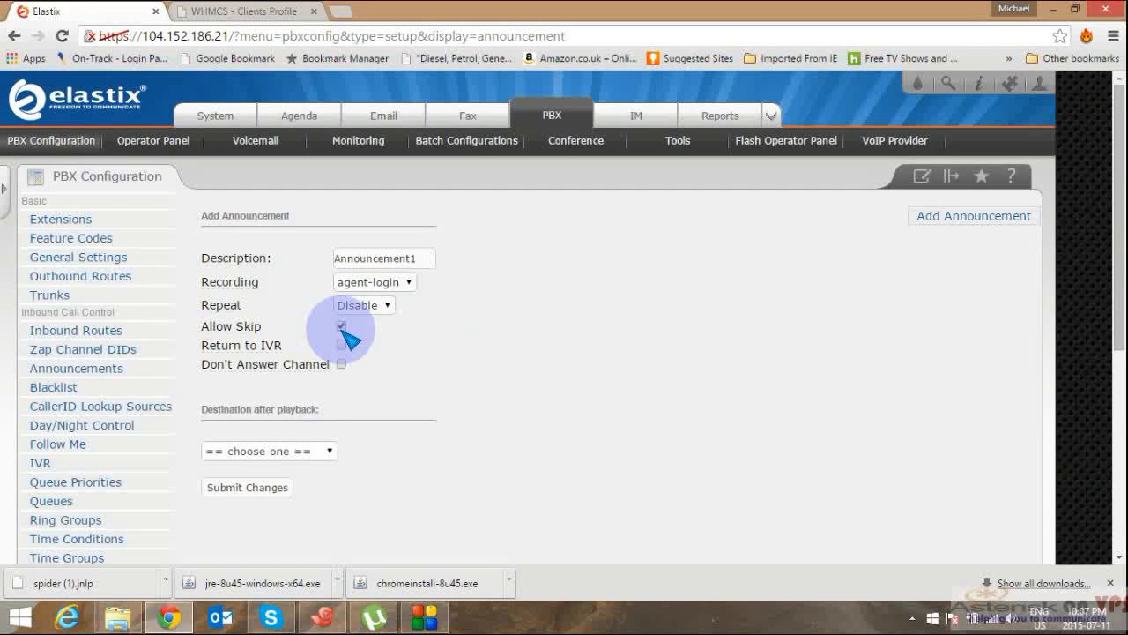
click(304, 454)
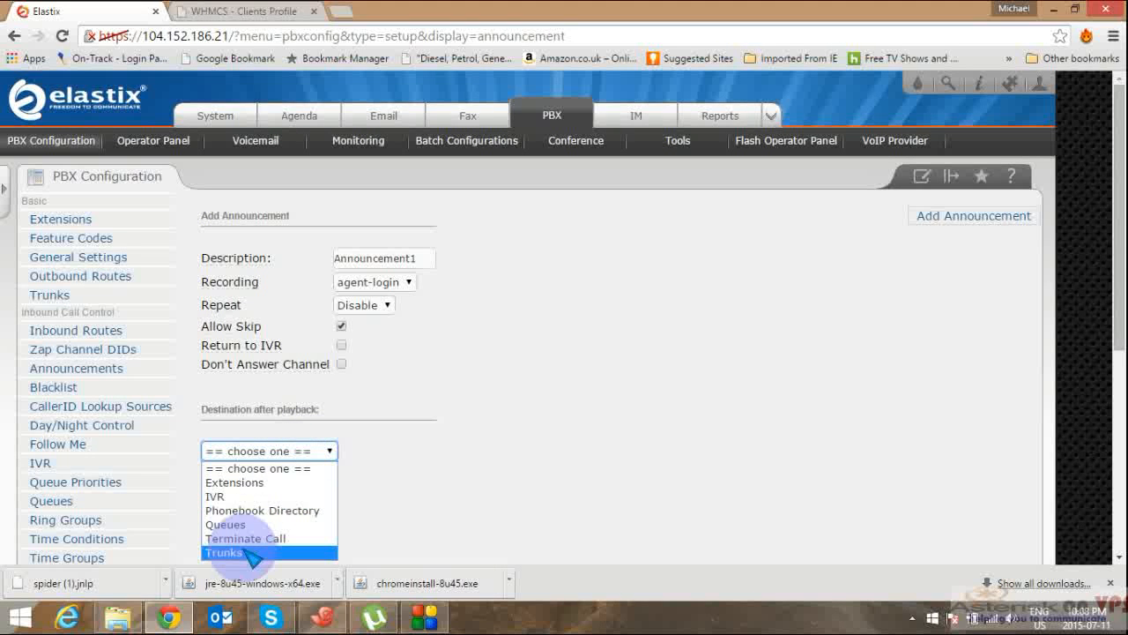
click(502, 426)
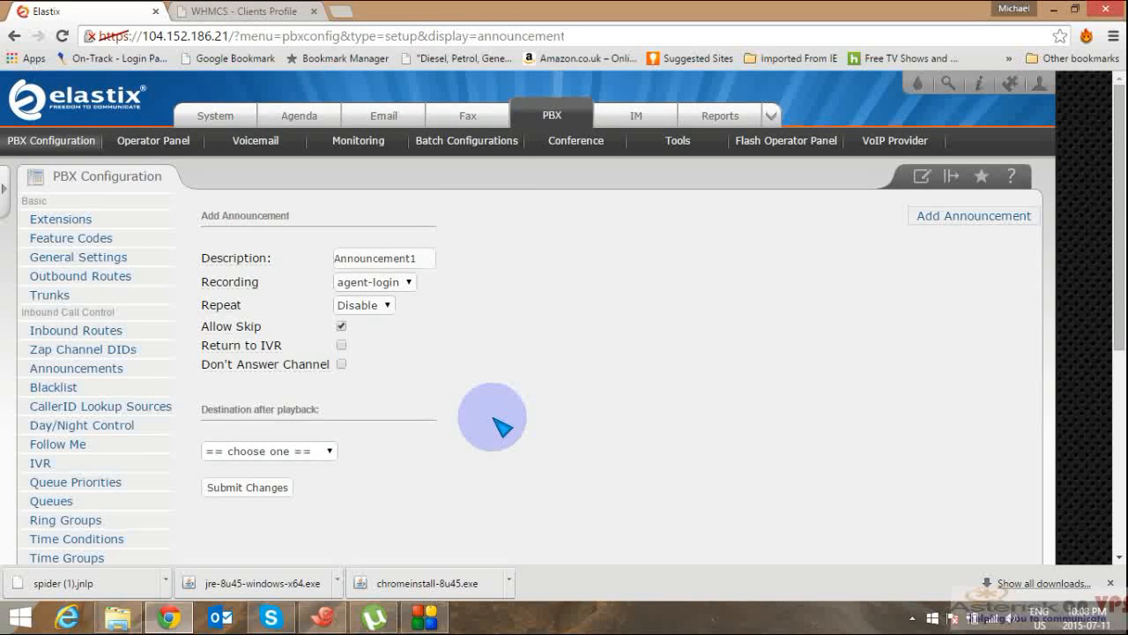
Step: Set Announcement1's destination after playback to queue Company A <2000> and submit it
click(227, 489)
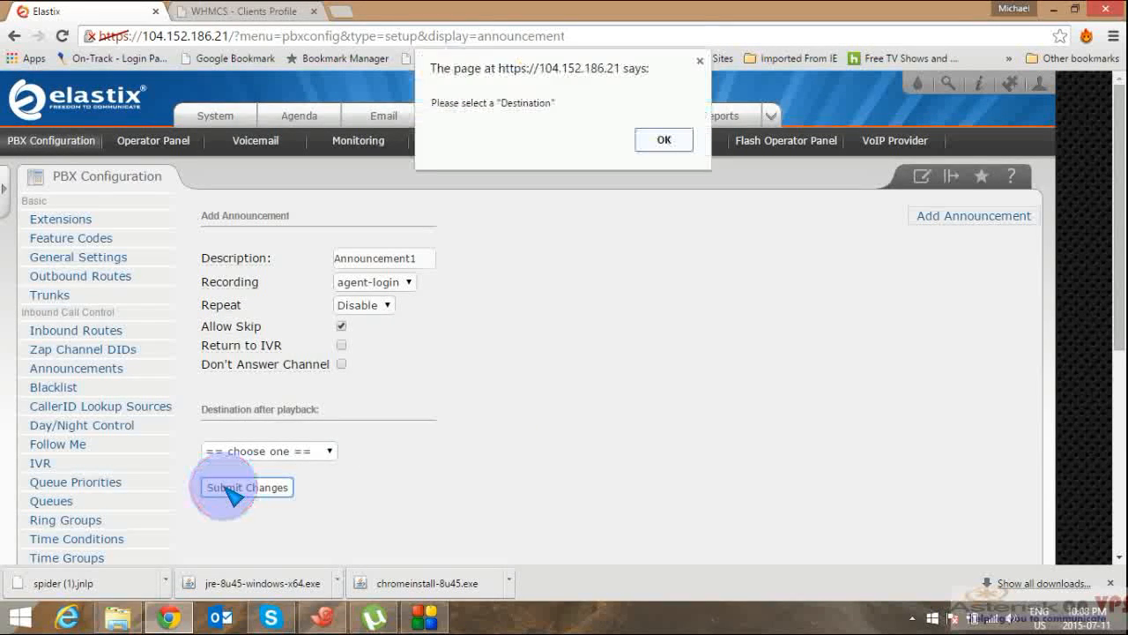
click(663, 141)
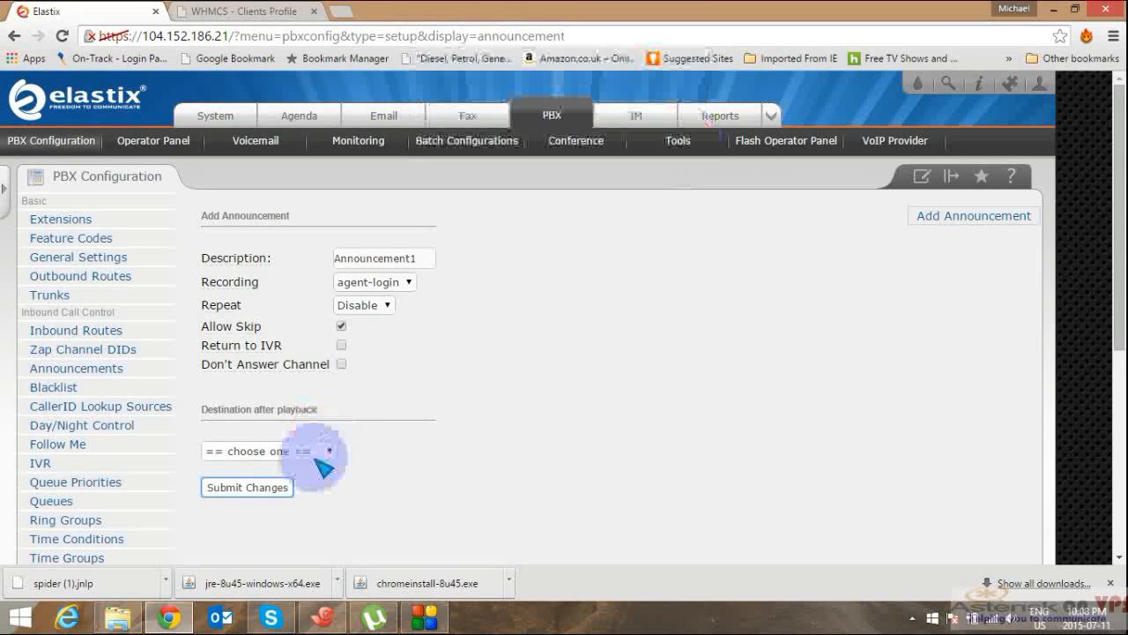
click(325, 466)
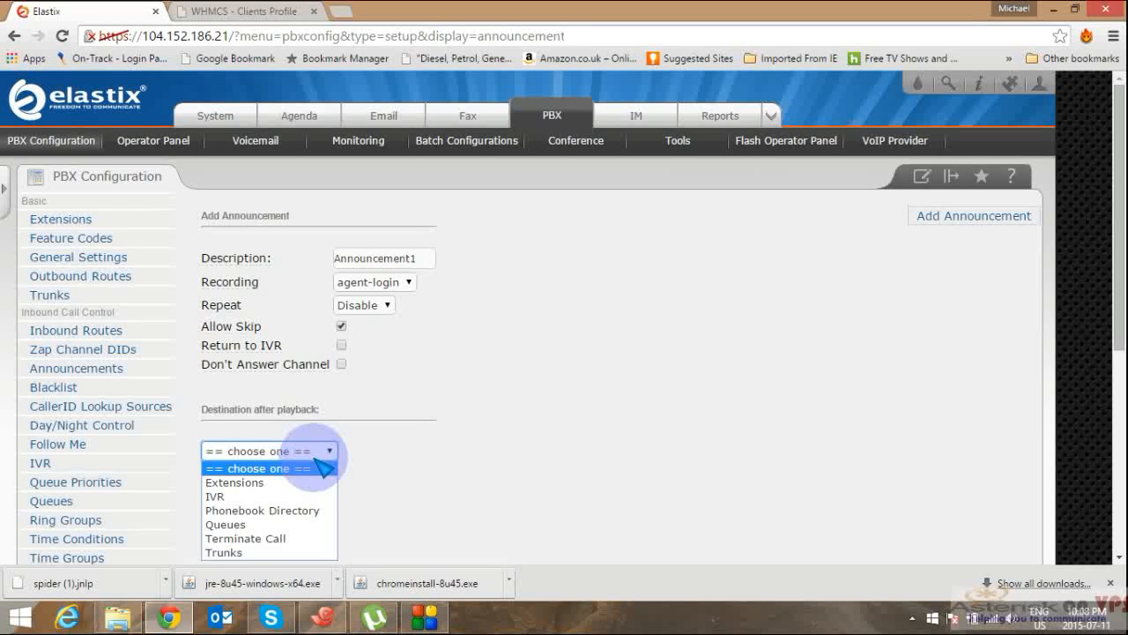
click(251, 525)
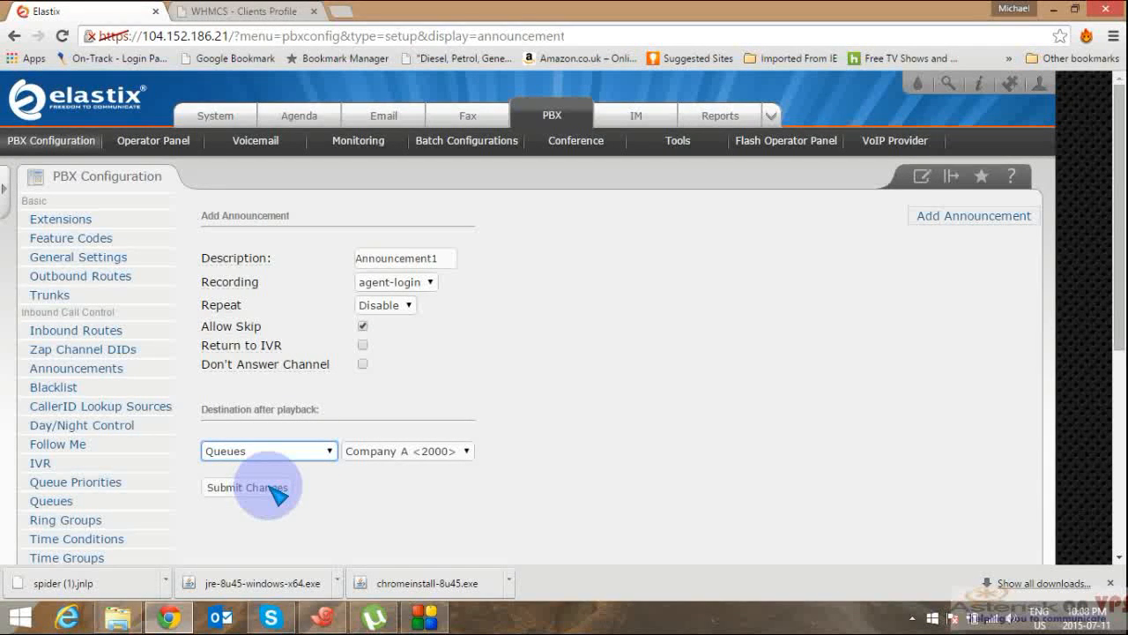
click(403, 449)
click(411, 450)
click(254, 489)
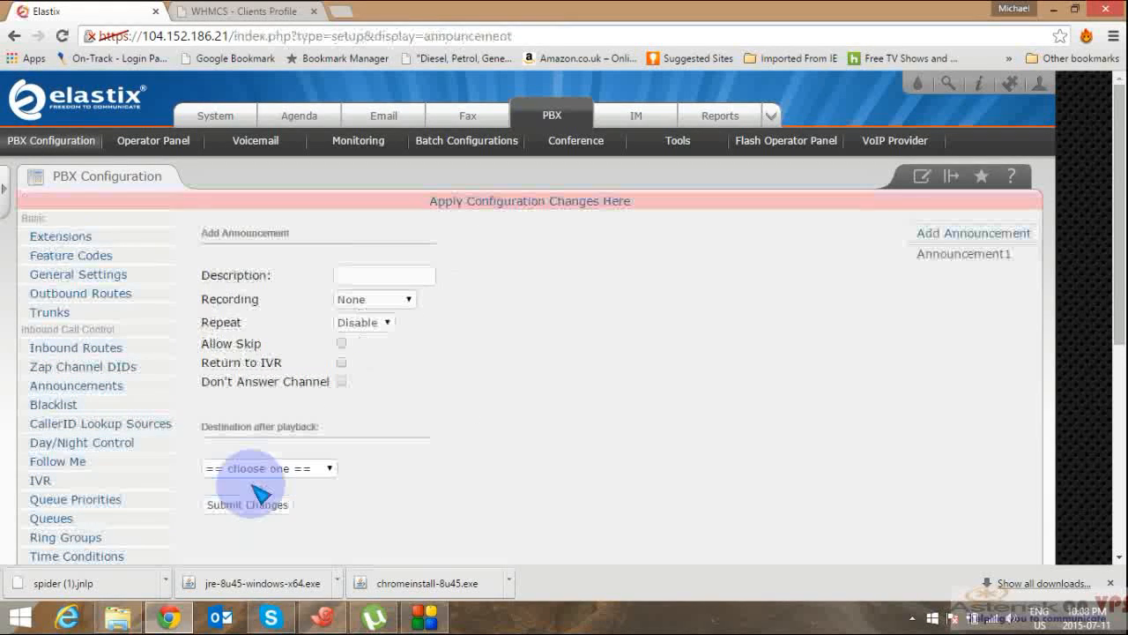
Step: Apply the pending configuration changes and go to the IVR (Digital Receptionist) page
click(577, 207)
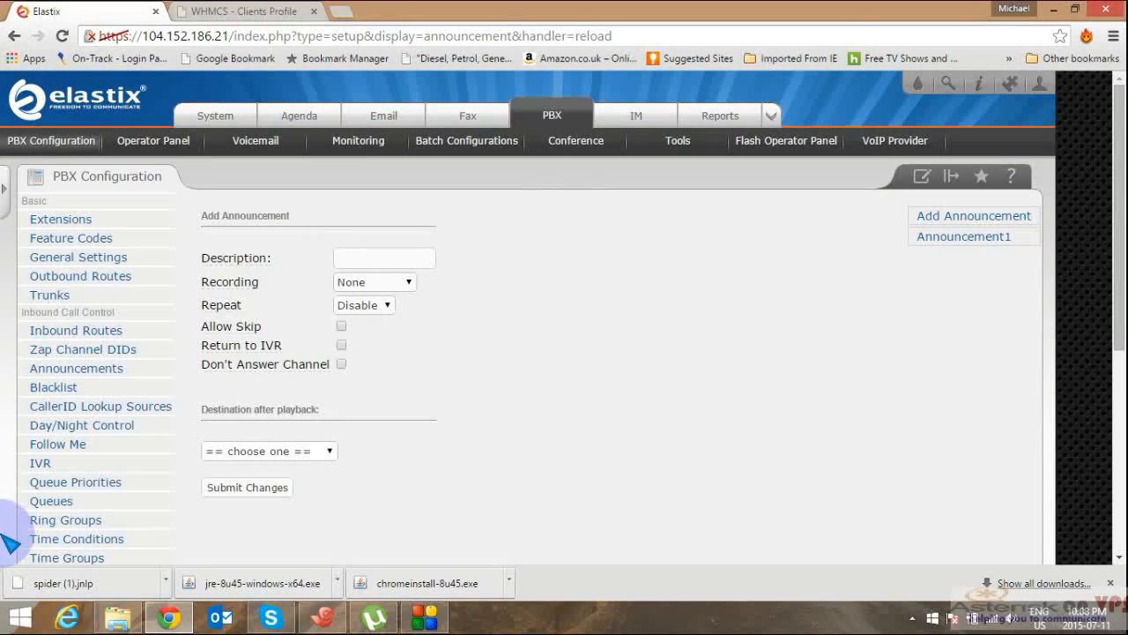
click(48, 461)
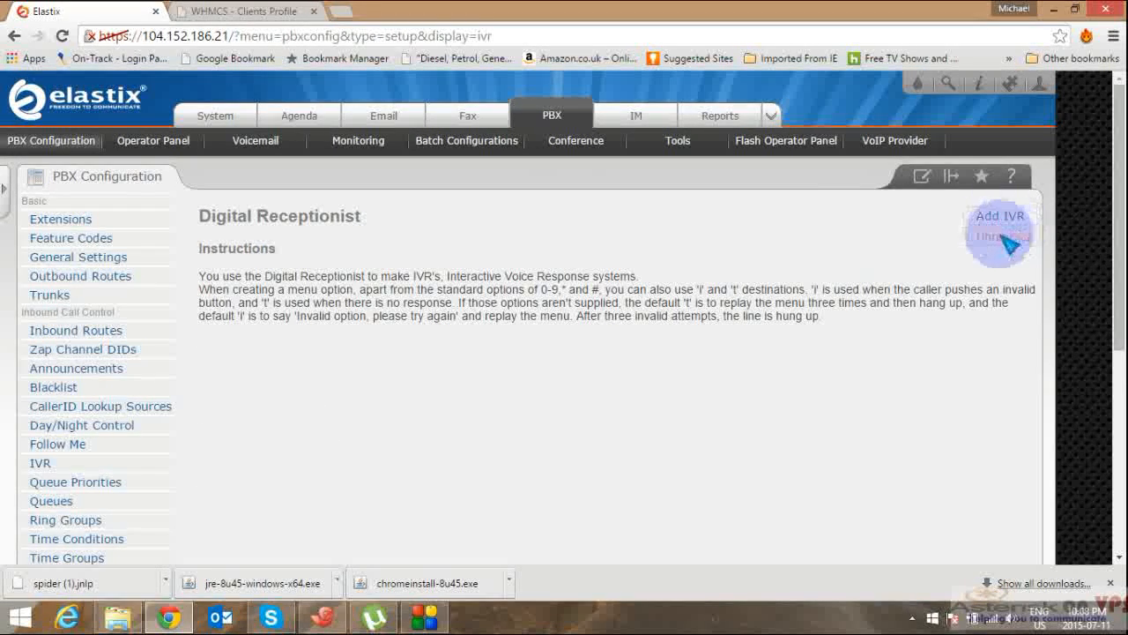
Step: Add a new IVR named IVR1 with agent-login as its announcement
click(1004, 231)
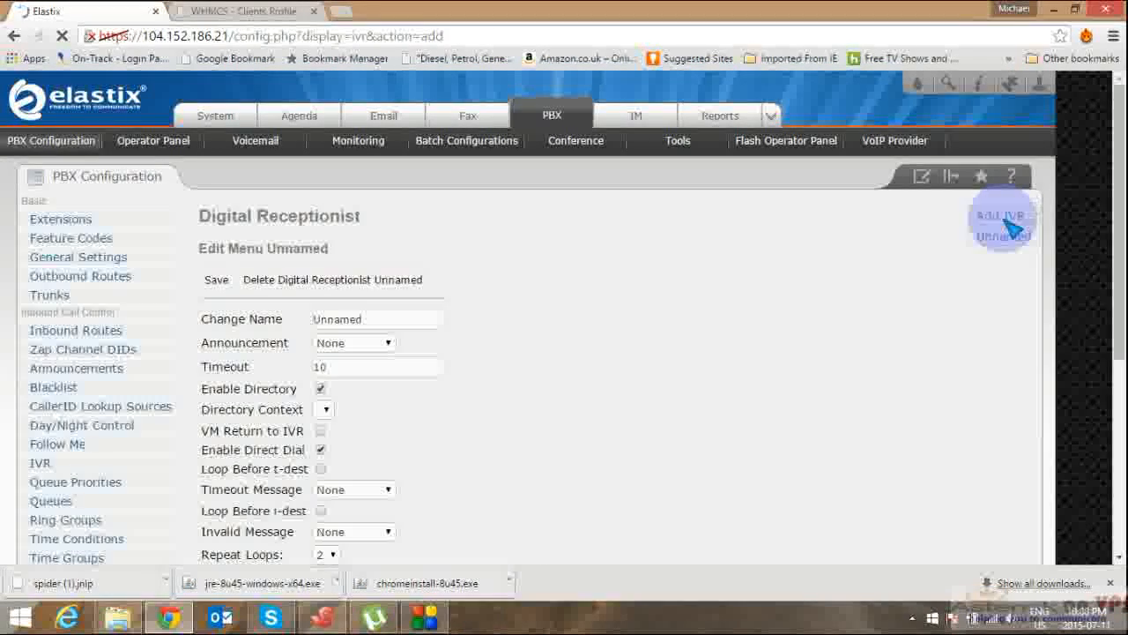
click(399, 321)
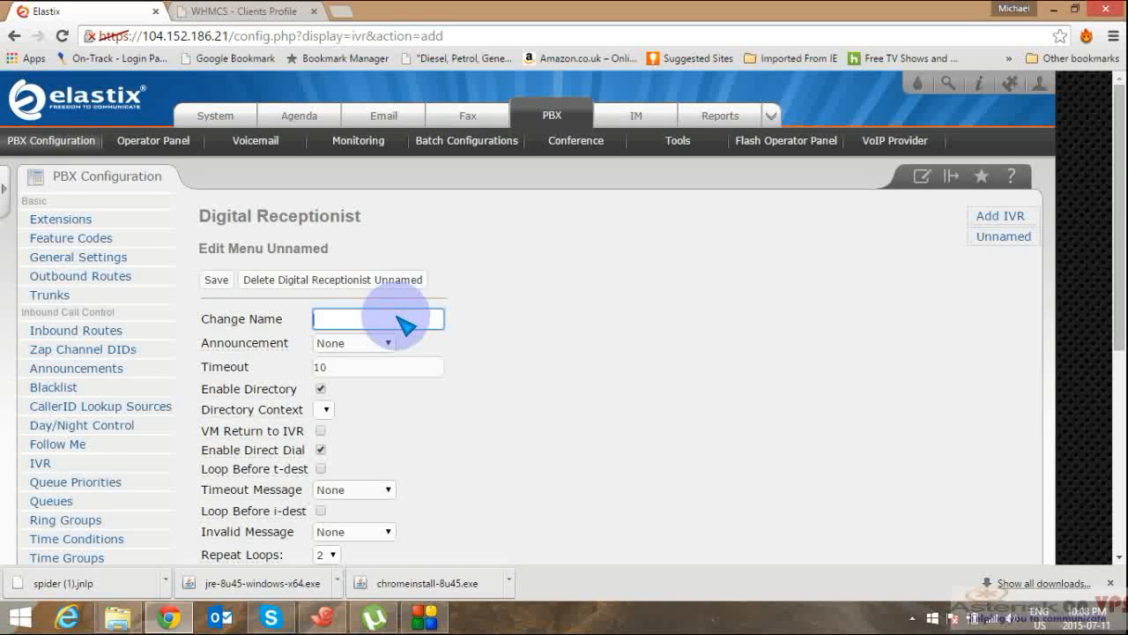
text(IVR1)
click(372, 345)
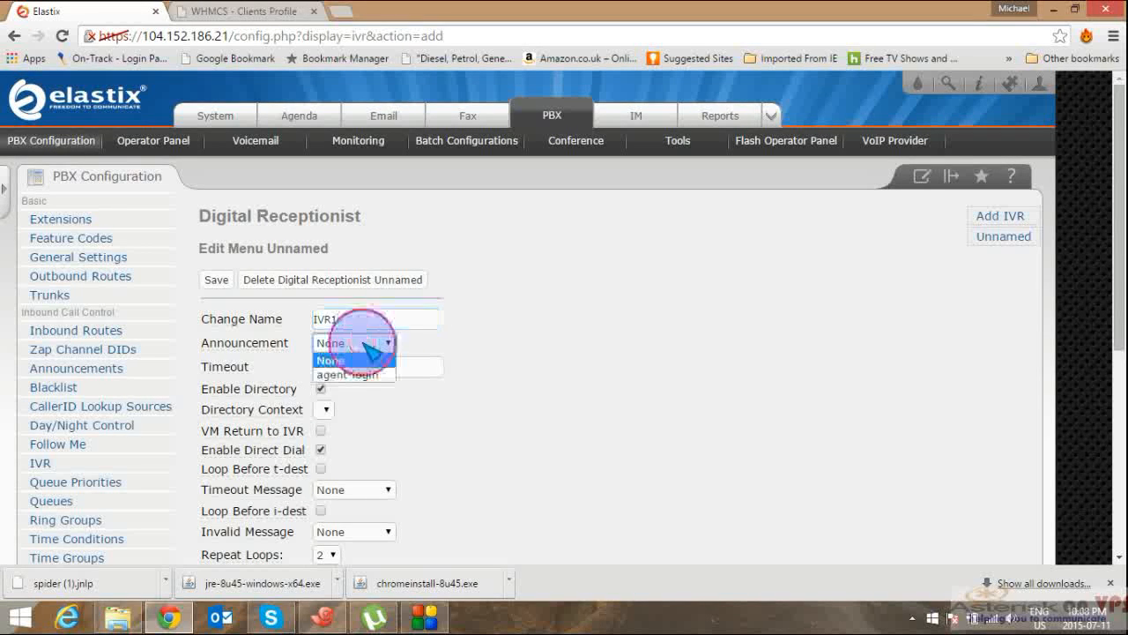
click(359, 379)
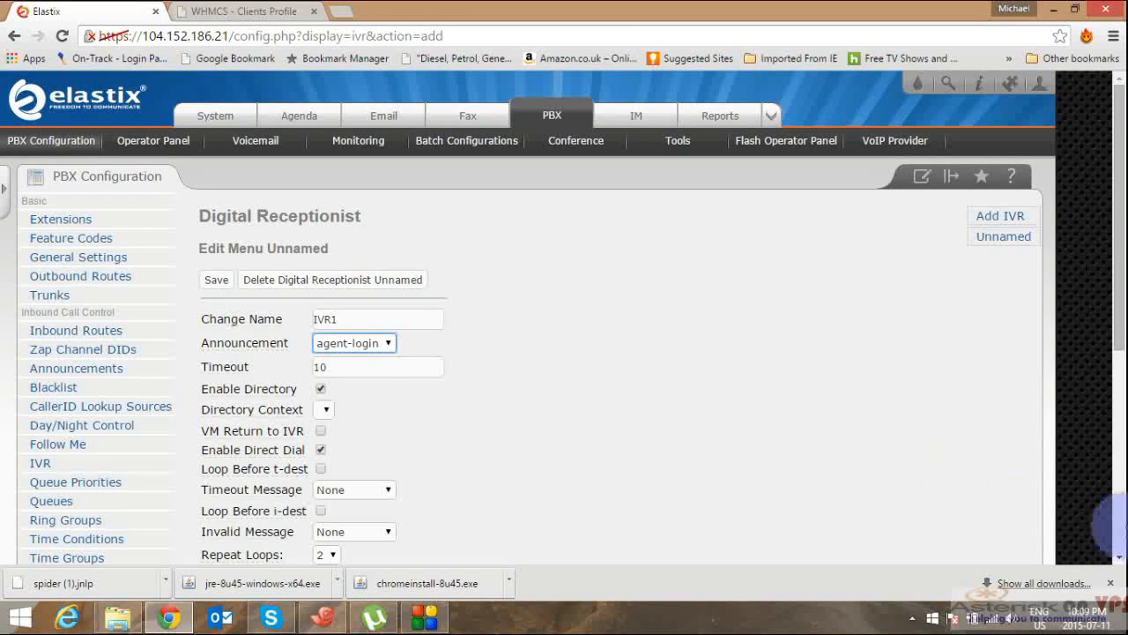
Step: Route IVR1 menu option 1 to the Company A <2000> queue
scroll(1116, 540, down, 5)
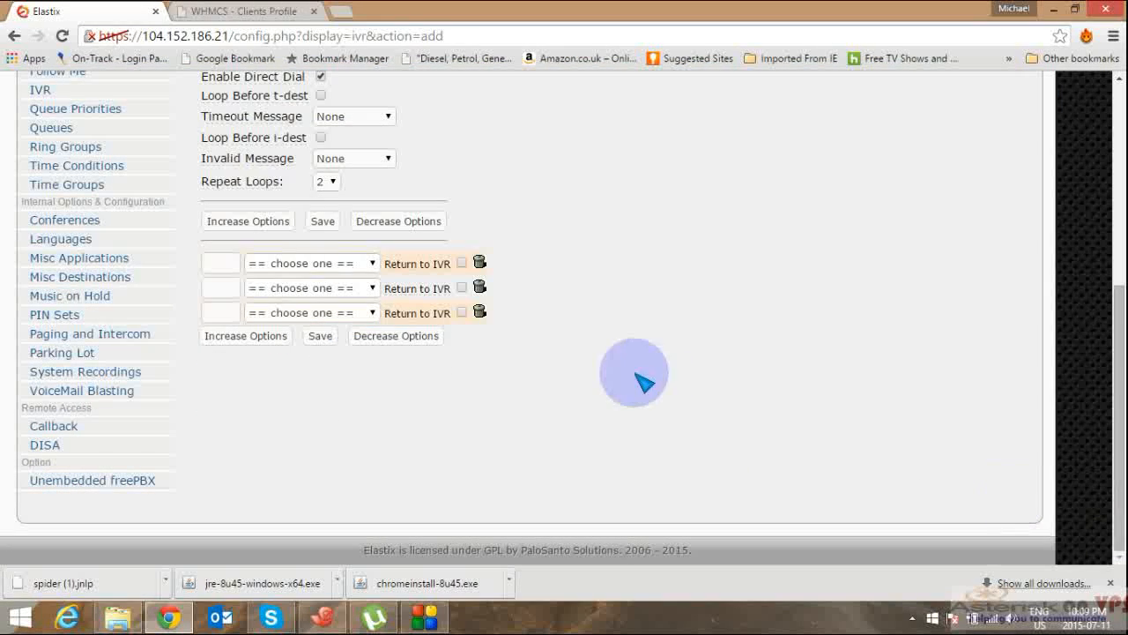
click(221, 263)
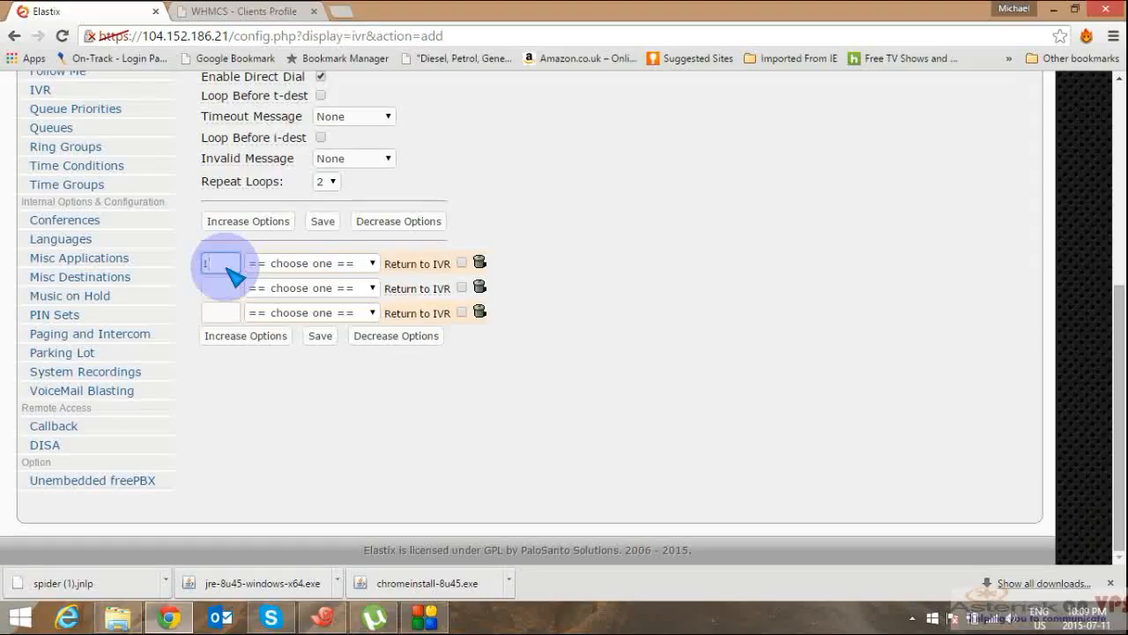
click(280, 263)
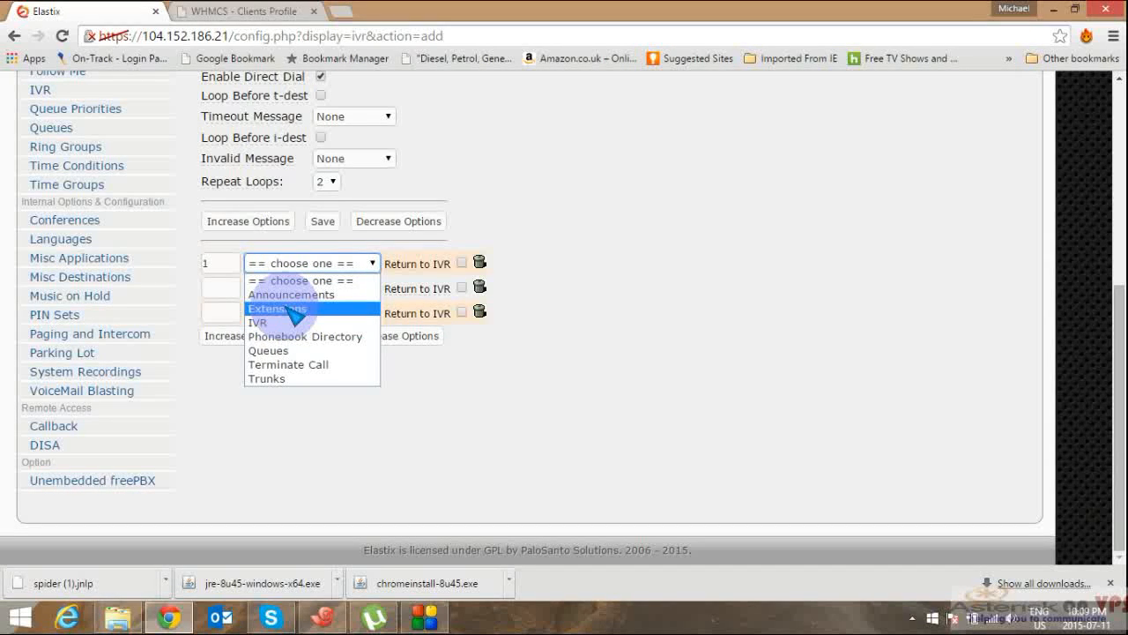
click(291, 311)
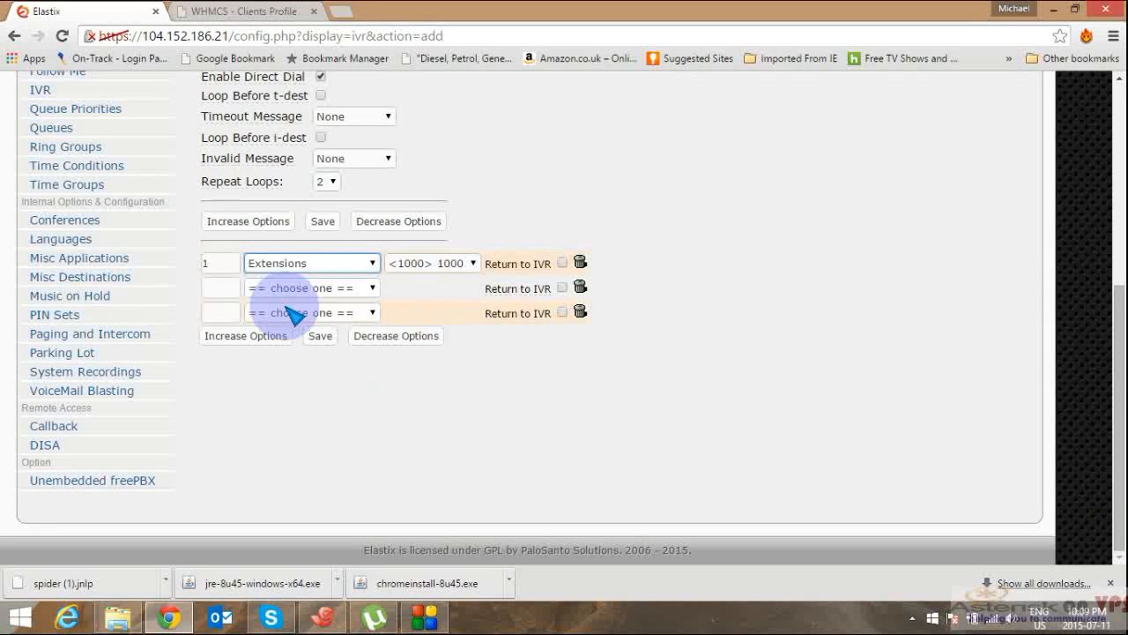
click(312, 266)
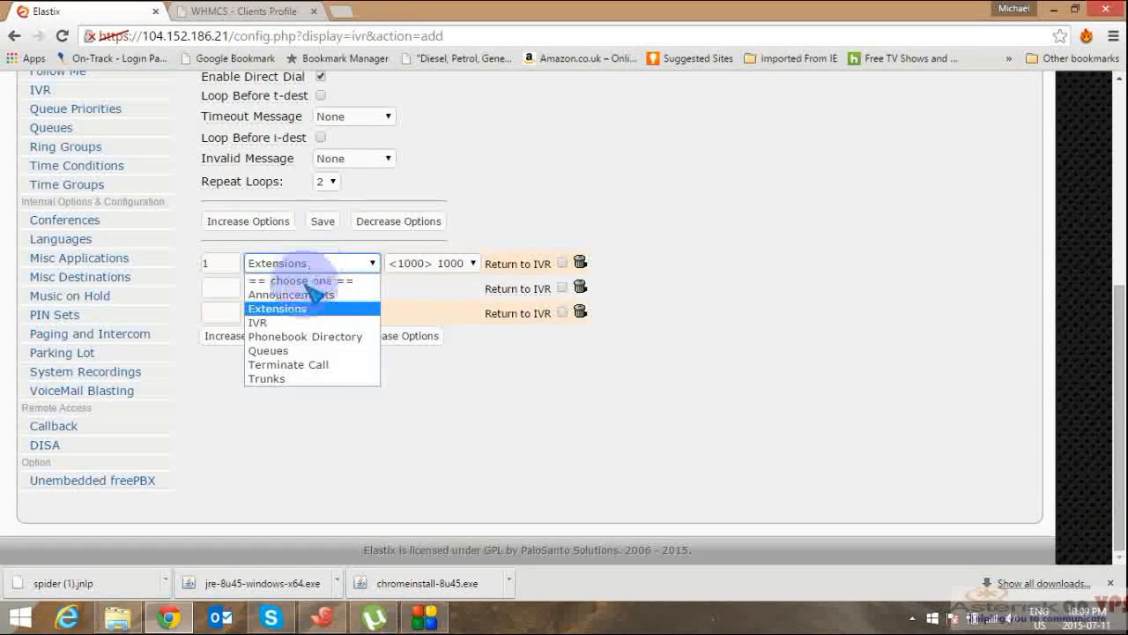
click(284, 353)
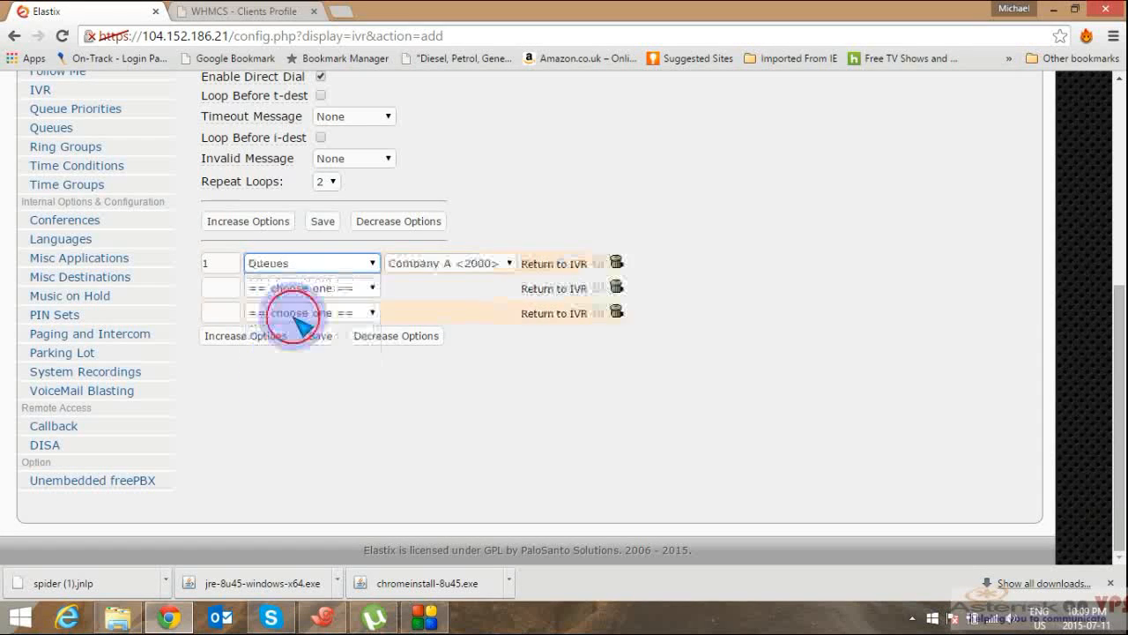
Step: Route option 2 to extension 1003, then save IVR1 and apply the changes
click(218, 291)
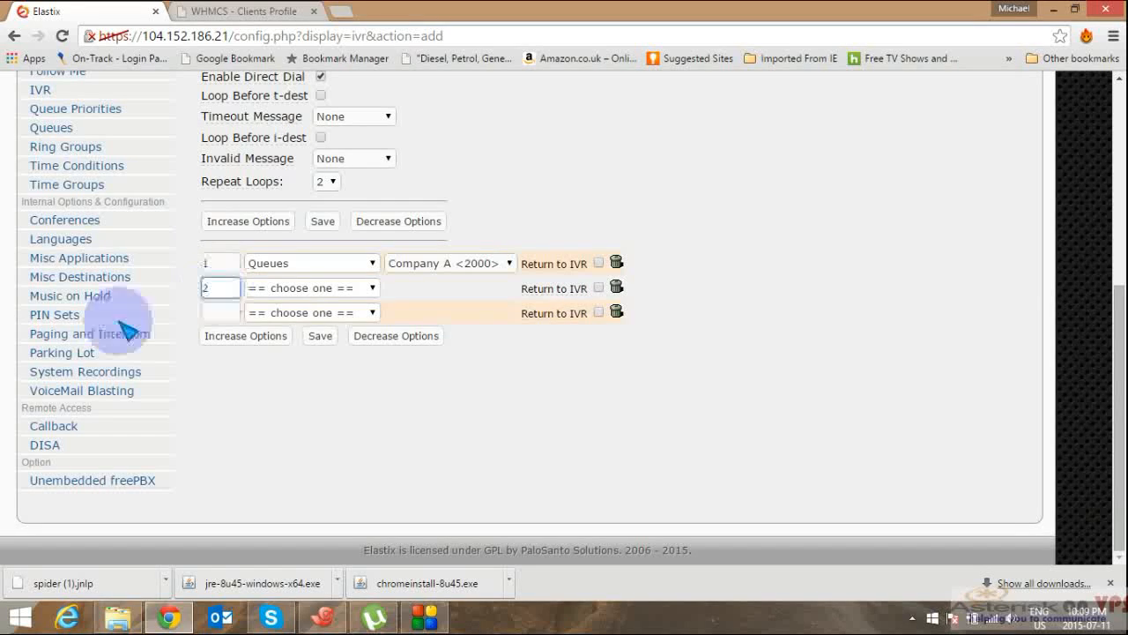
click(328, 293)
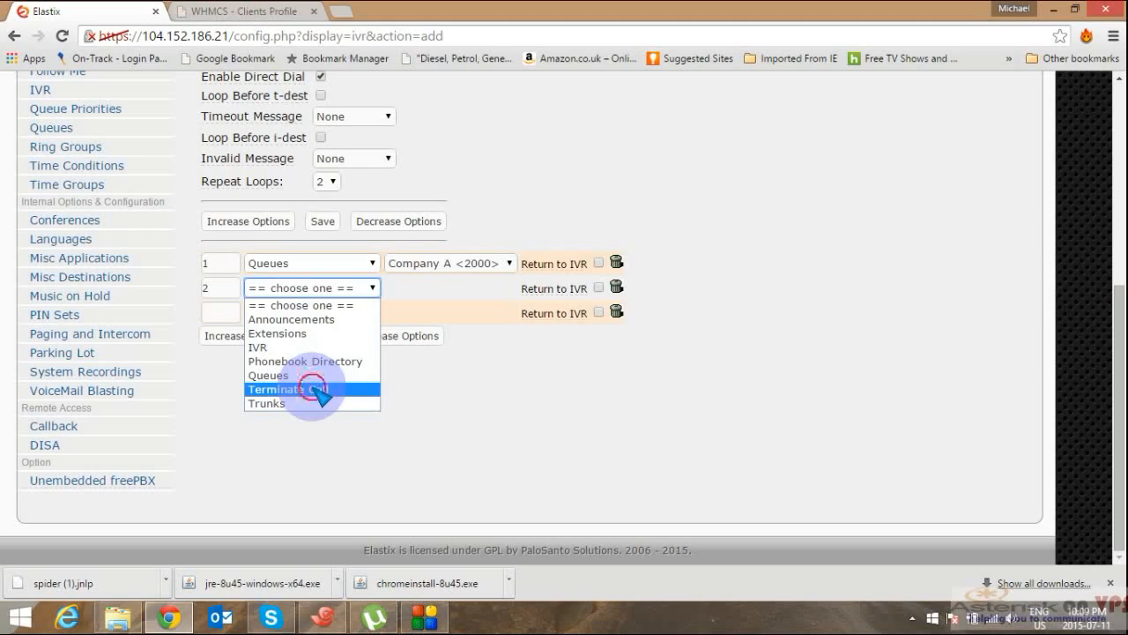
click(315, 391)
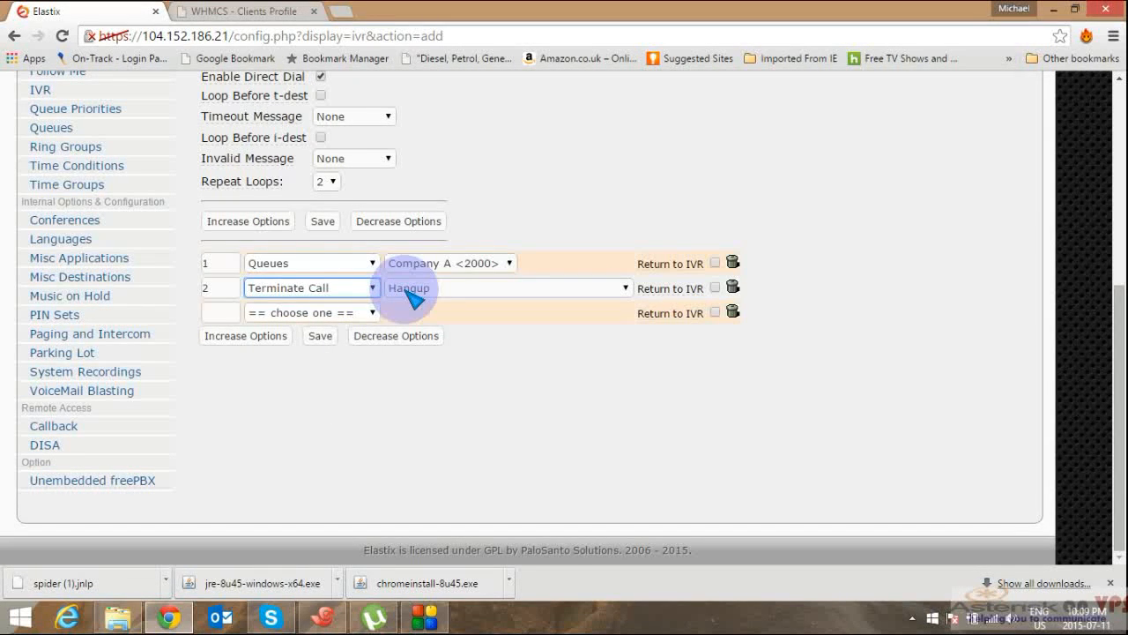
click(411, 294)
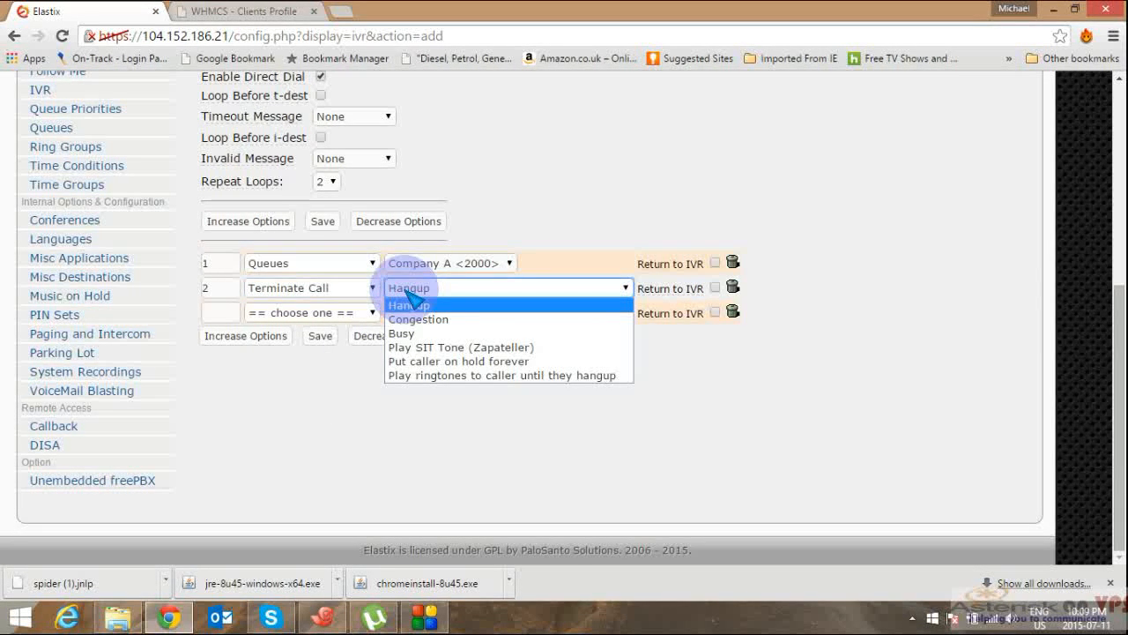
click(335, 291)
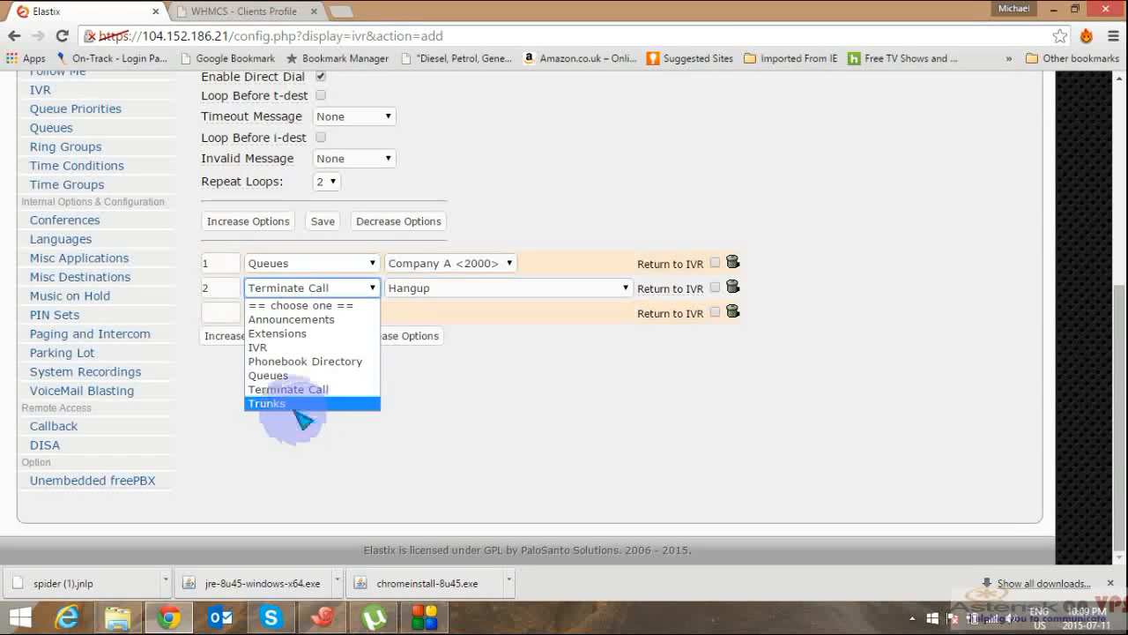
click(222, 286)
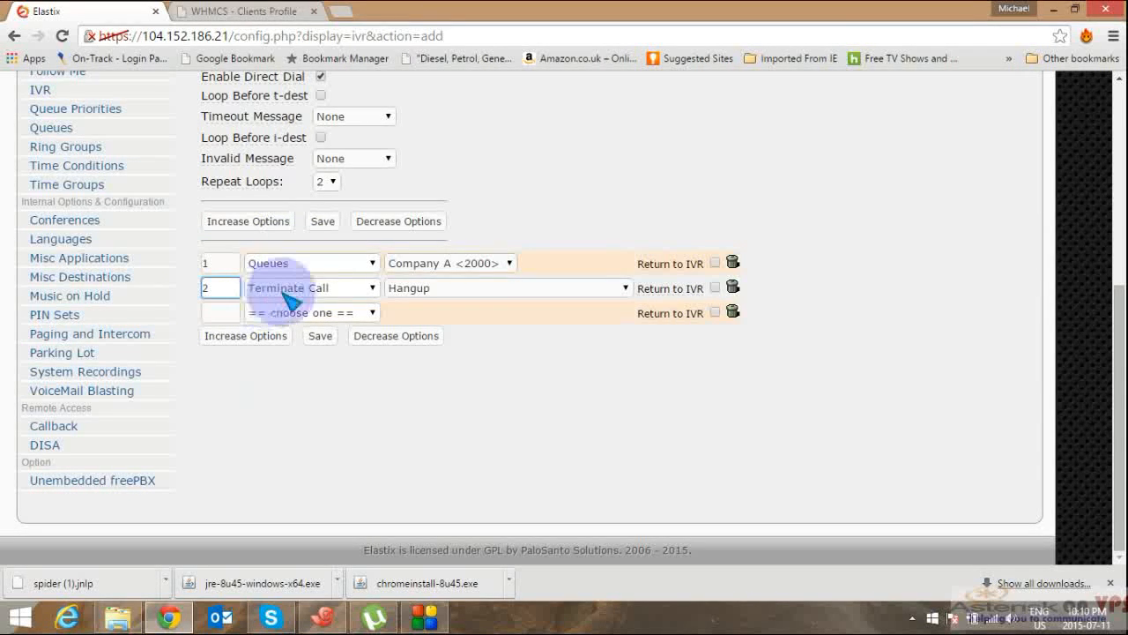
click(309, 287)
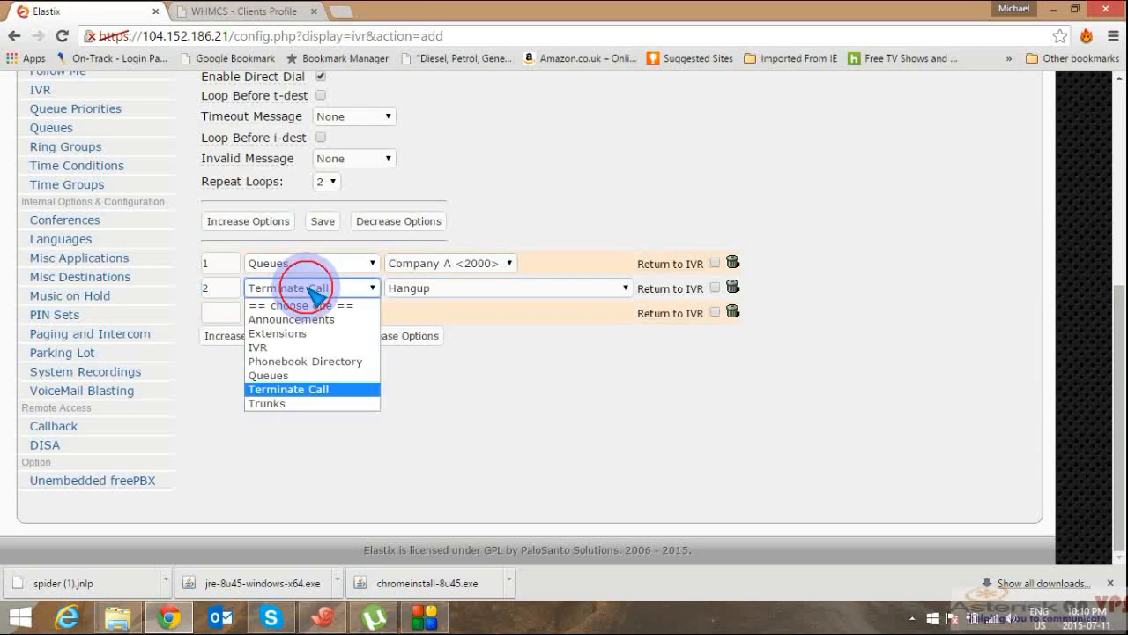
click(290, 337)
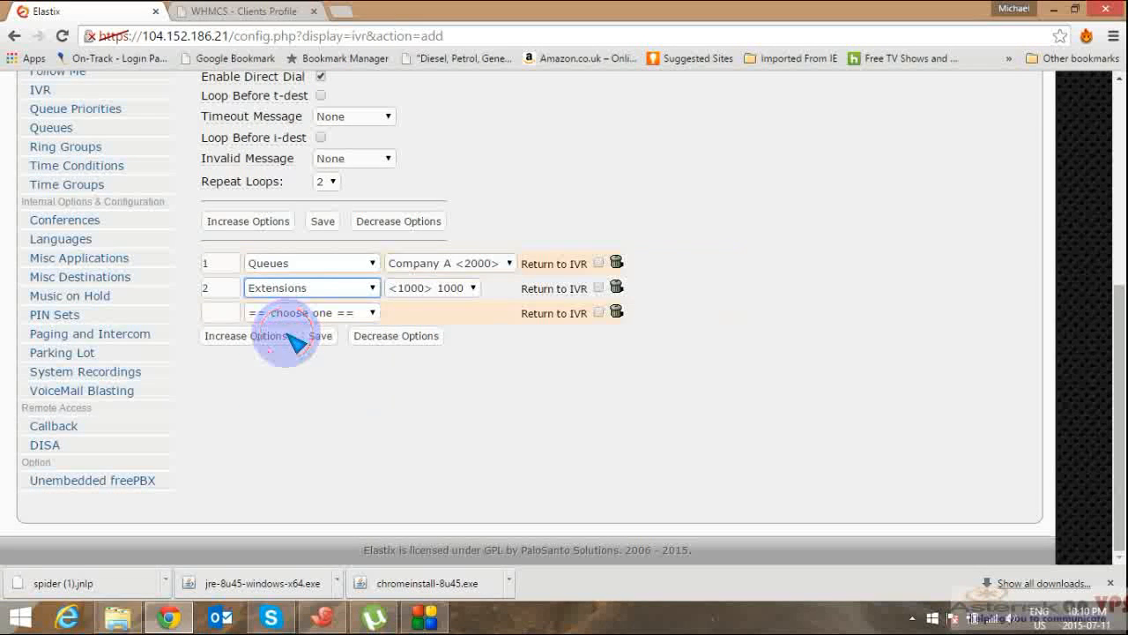
click(474, 287)
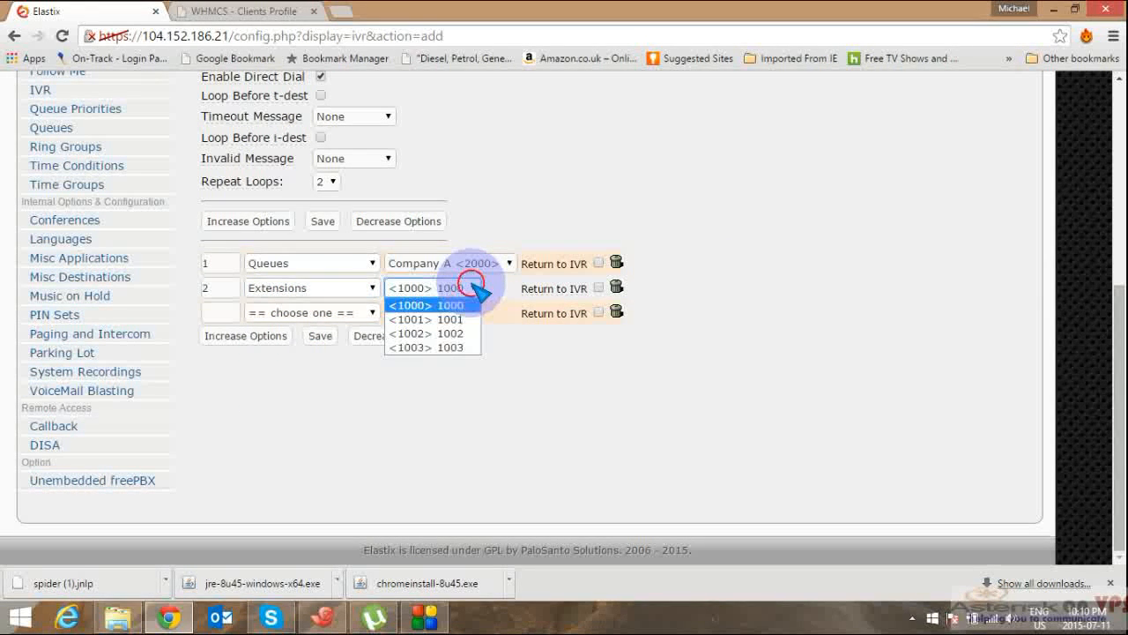
click(448, 347)
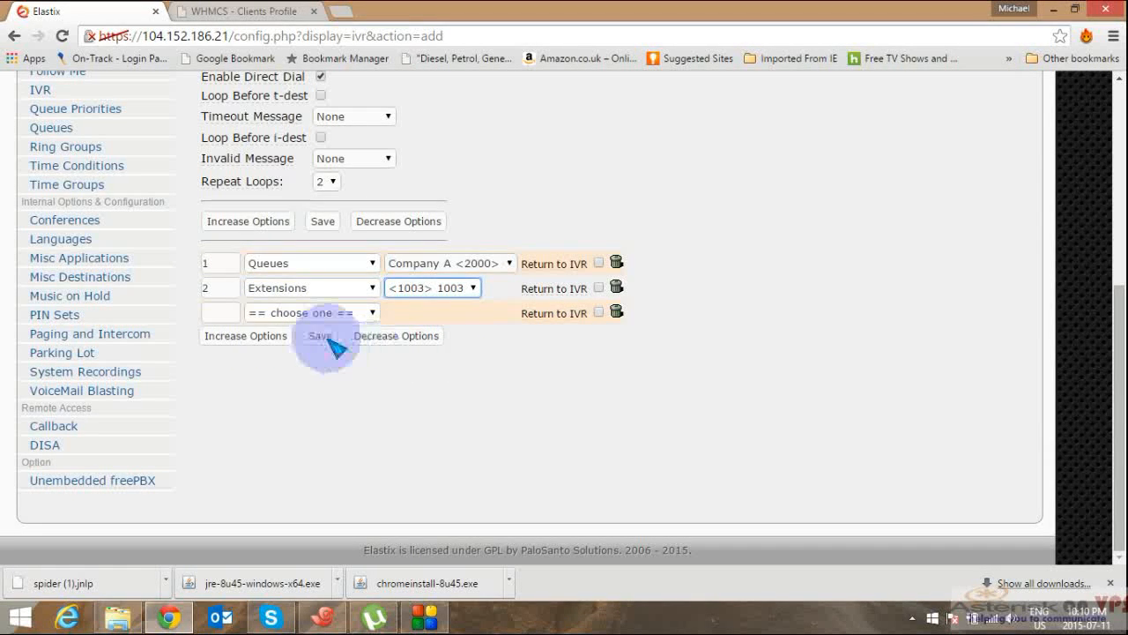
click(327, 335)
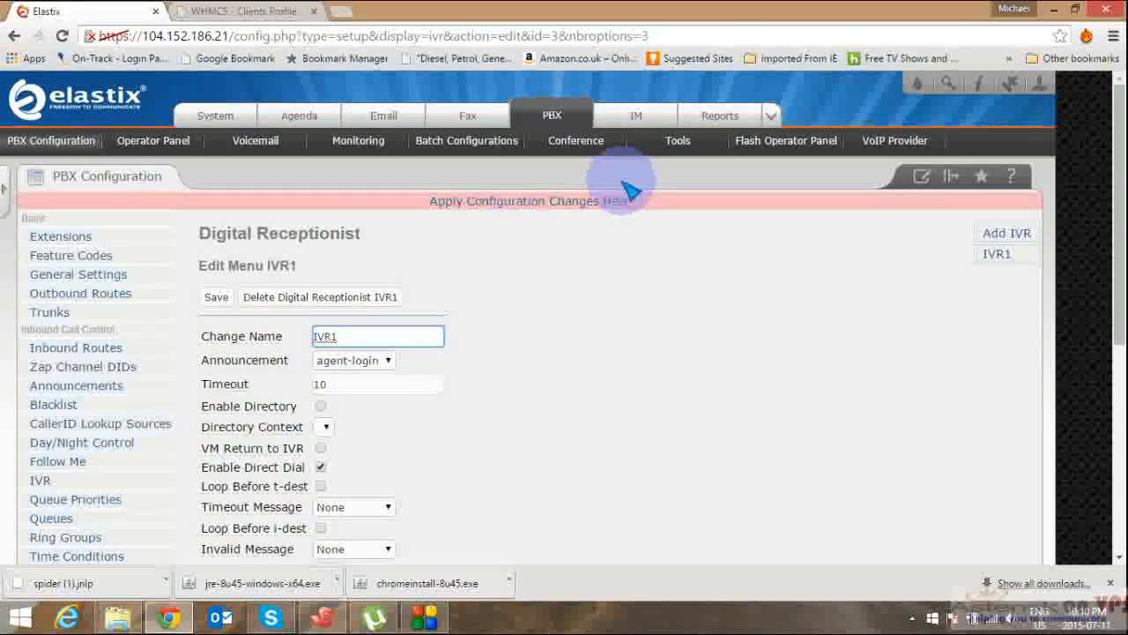
click(589, 205)
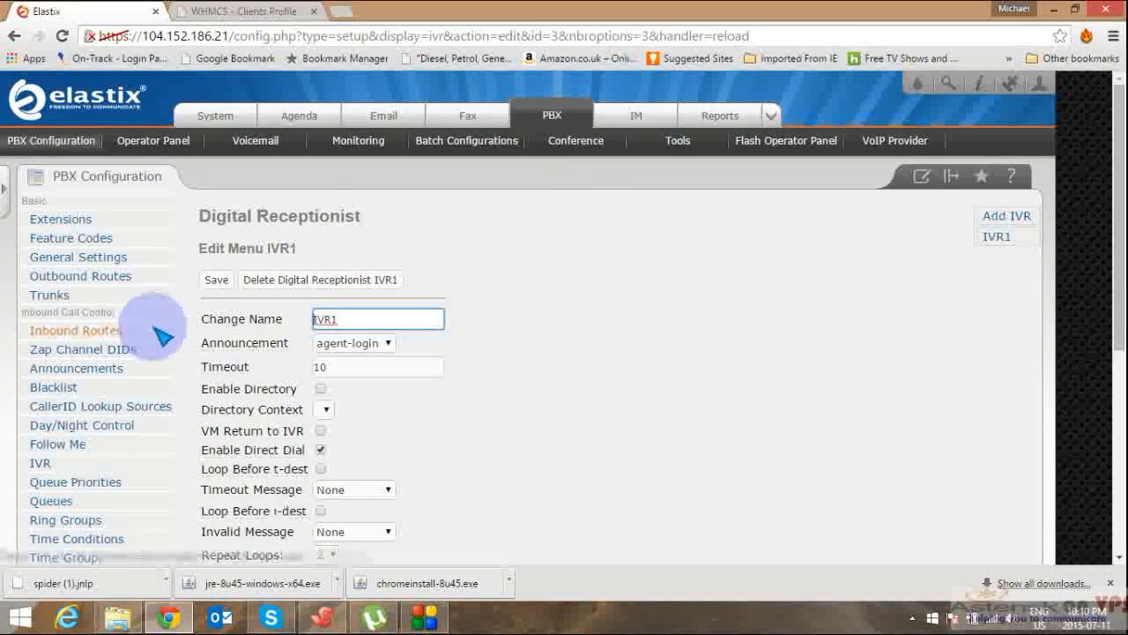
click(108, 334)
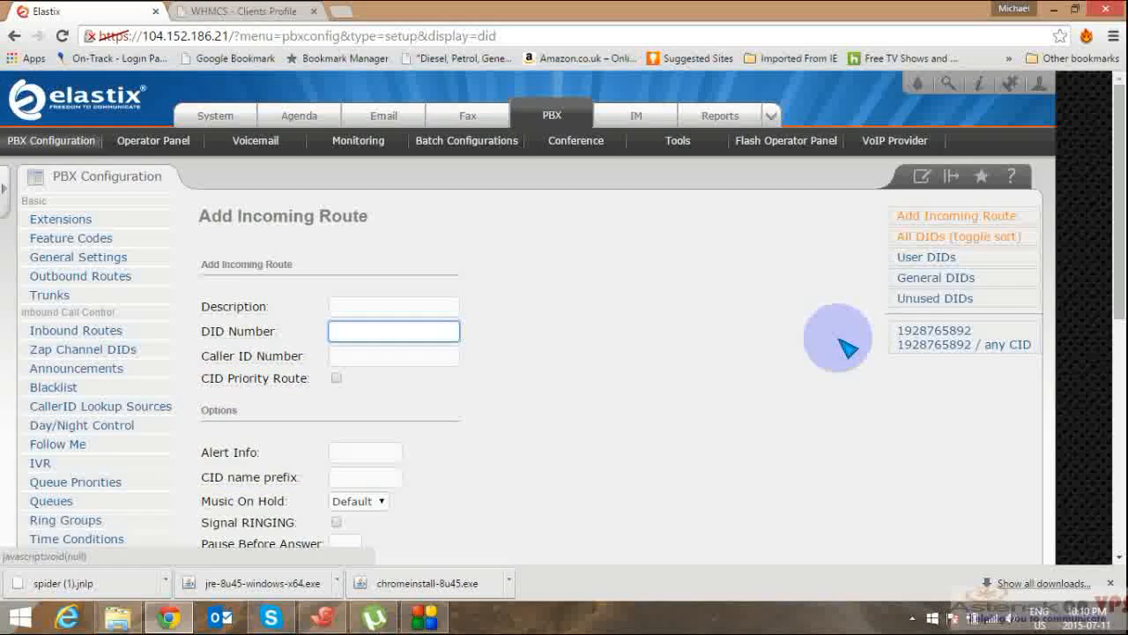
click(964, 338)
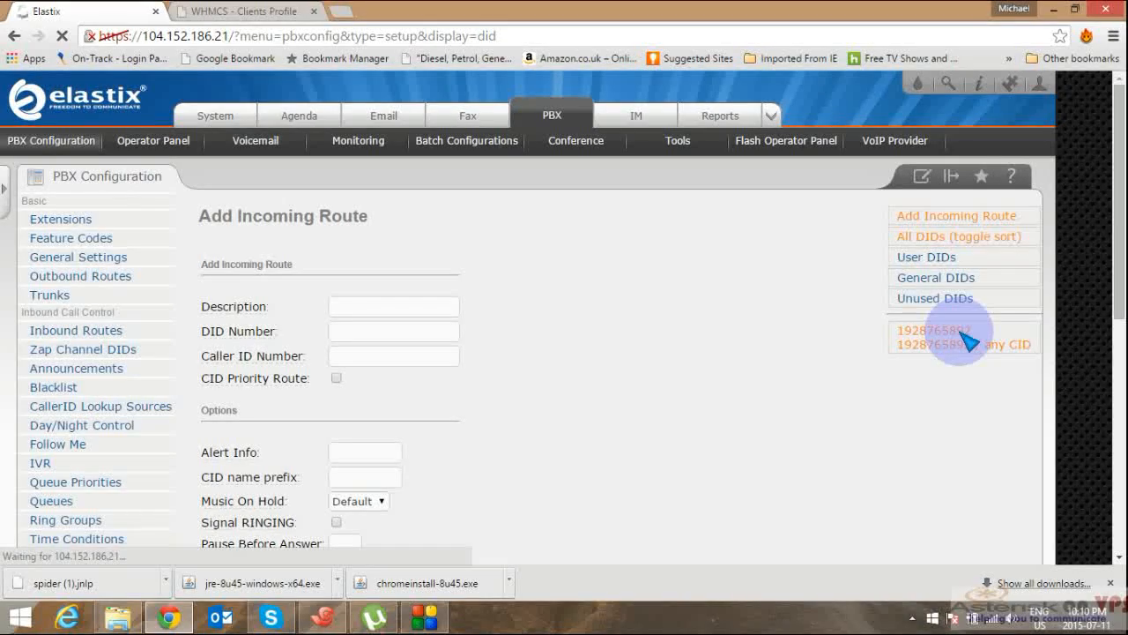
scroll(1118, 467, down, 5)
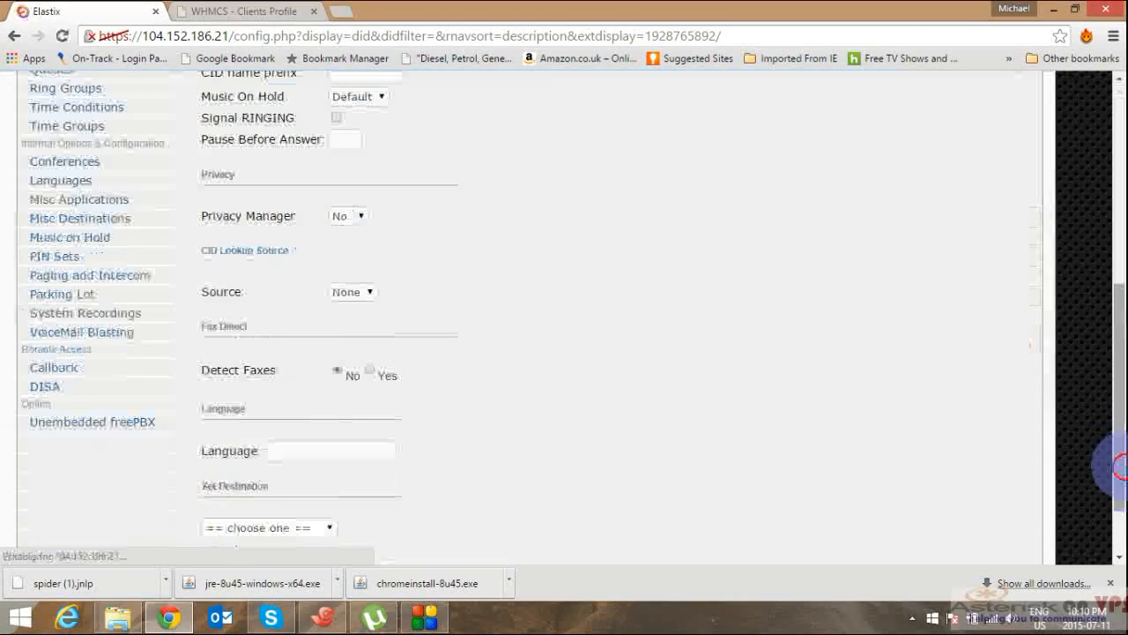
click(280, 528)
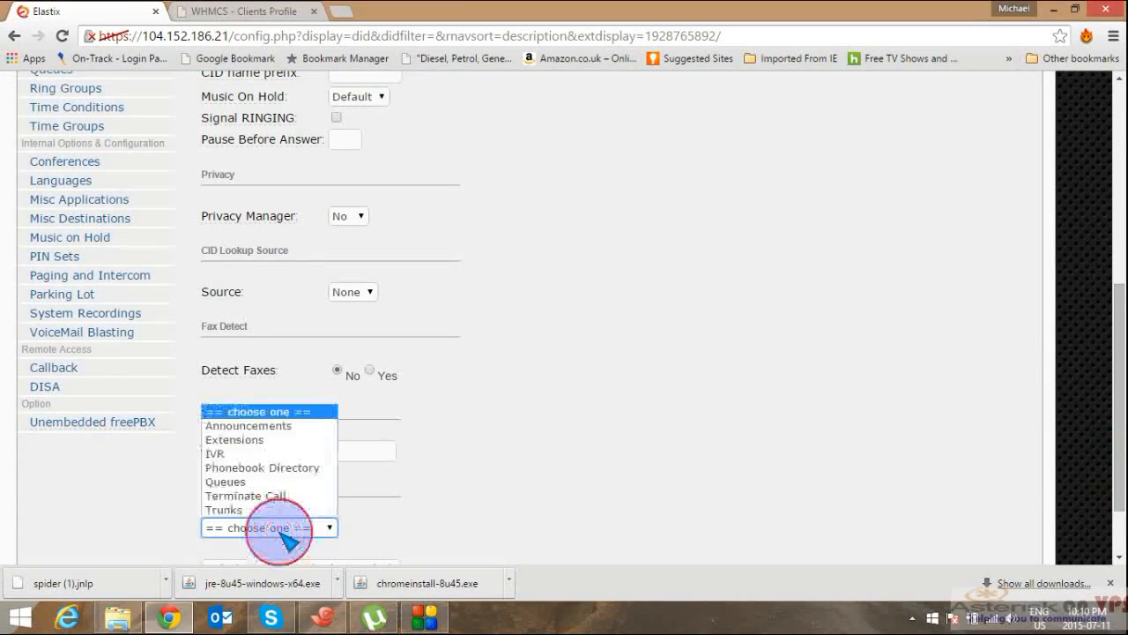
click(263, 455)
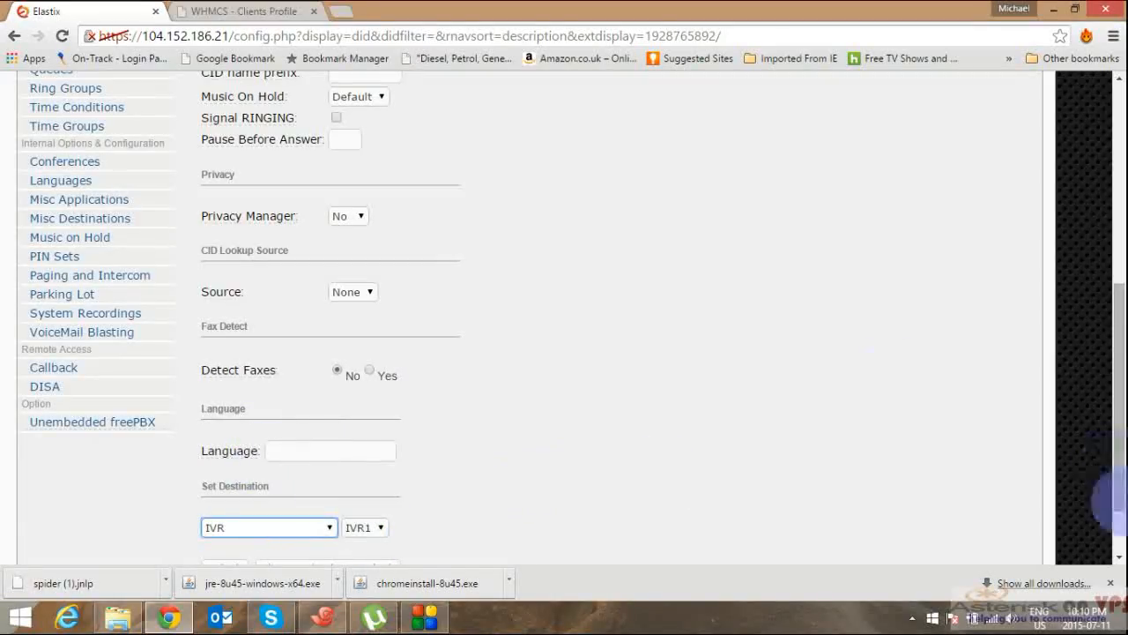
scroll(1115, 534, down, 2)
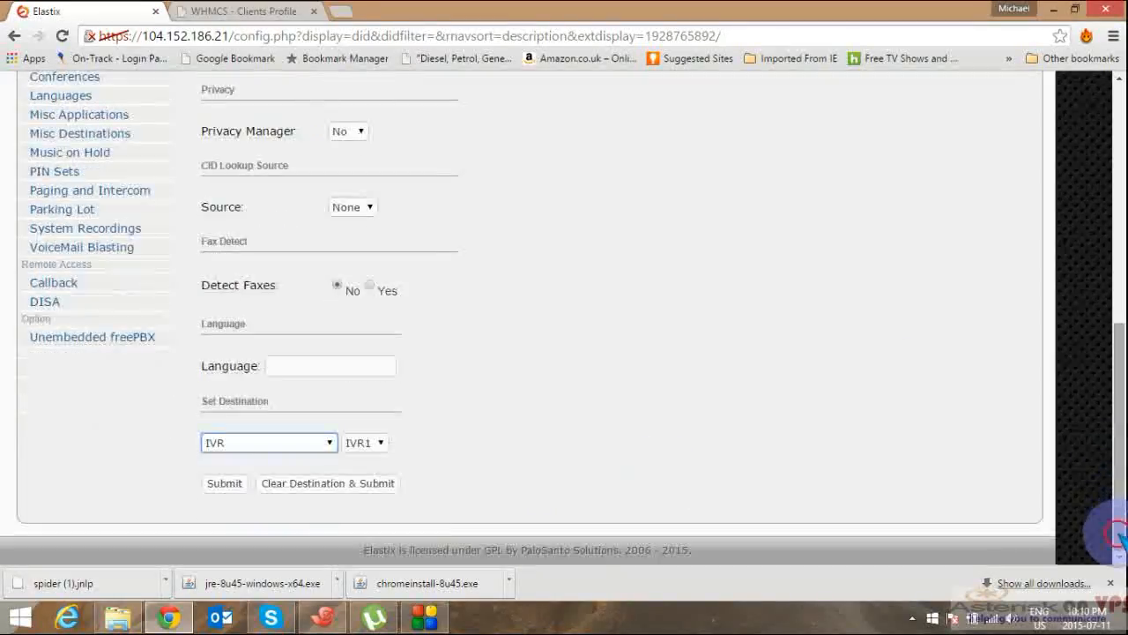
click(231, 483)
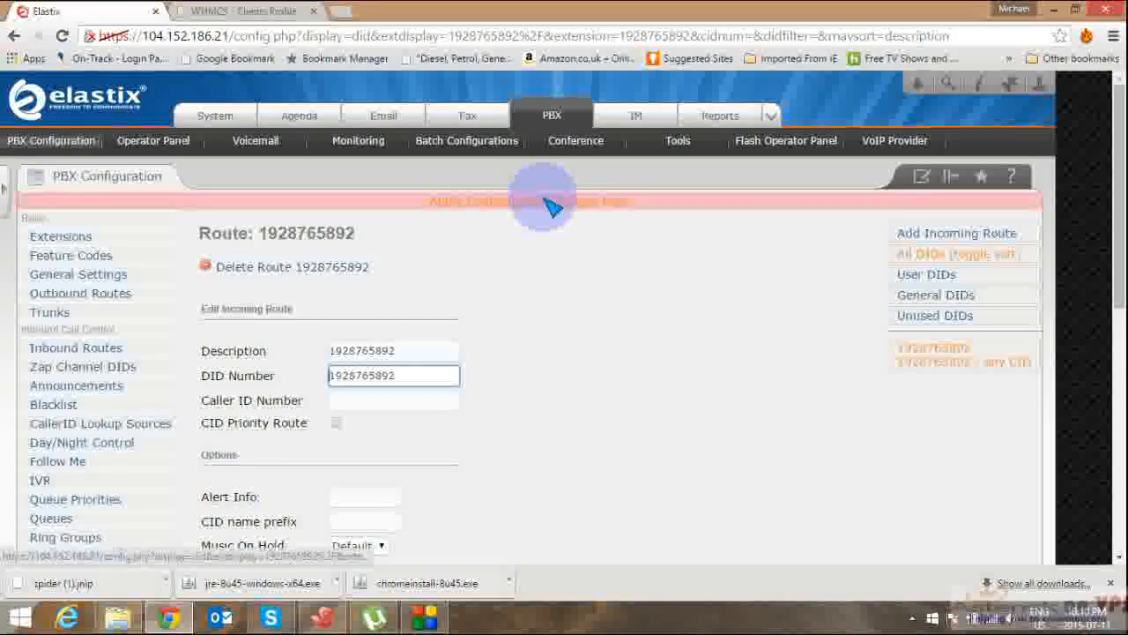
Step: Apply the configuration changes and open the IVR list showing IVR1
click(549, 205)
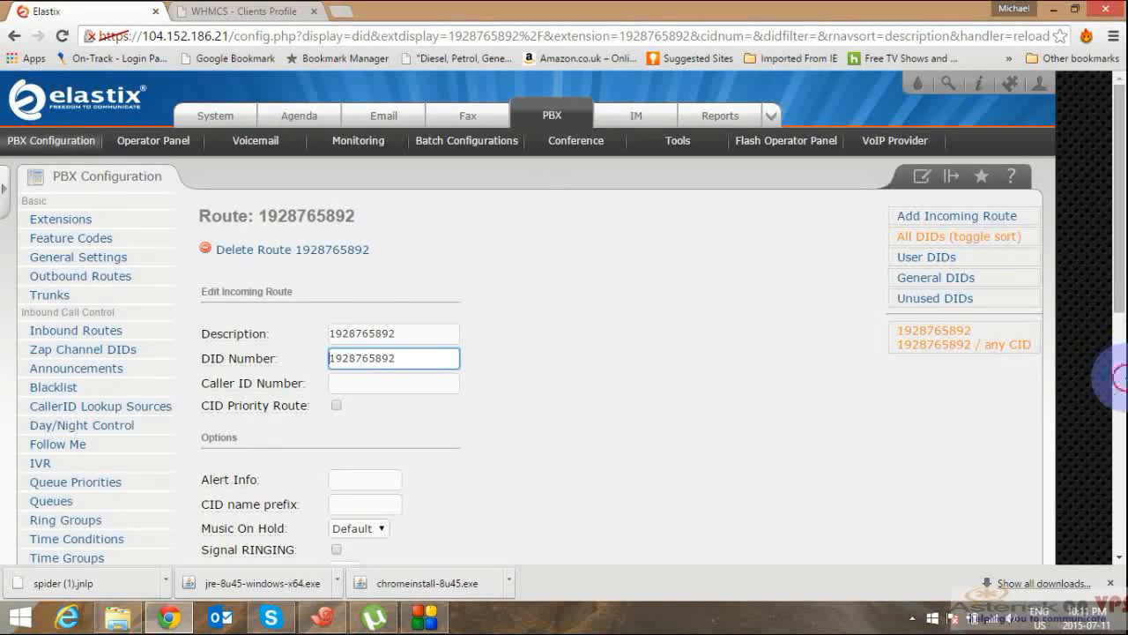
click(1120, 375)
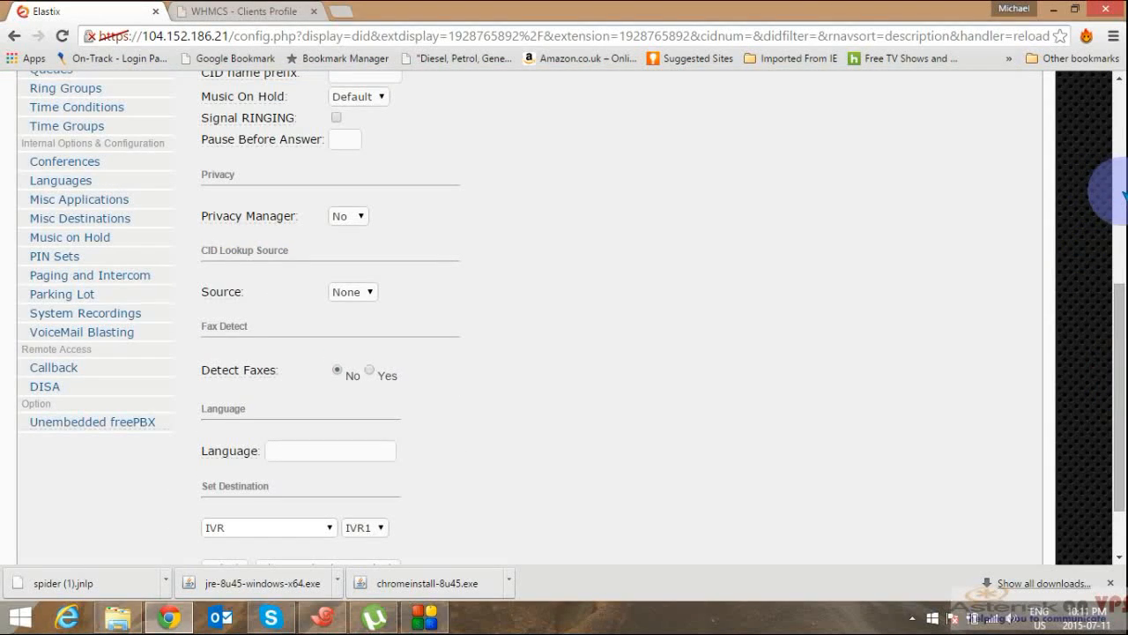
click(1120, 193)
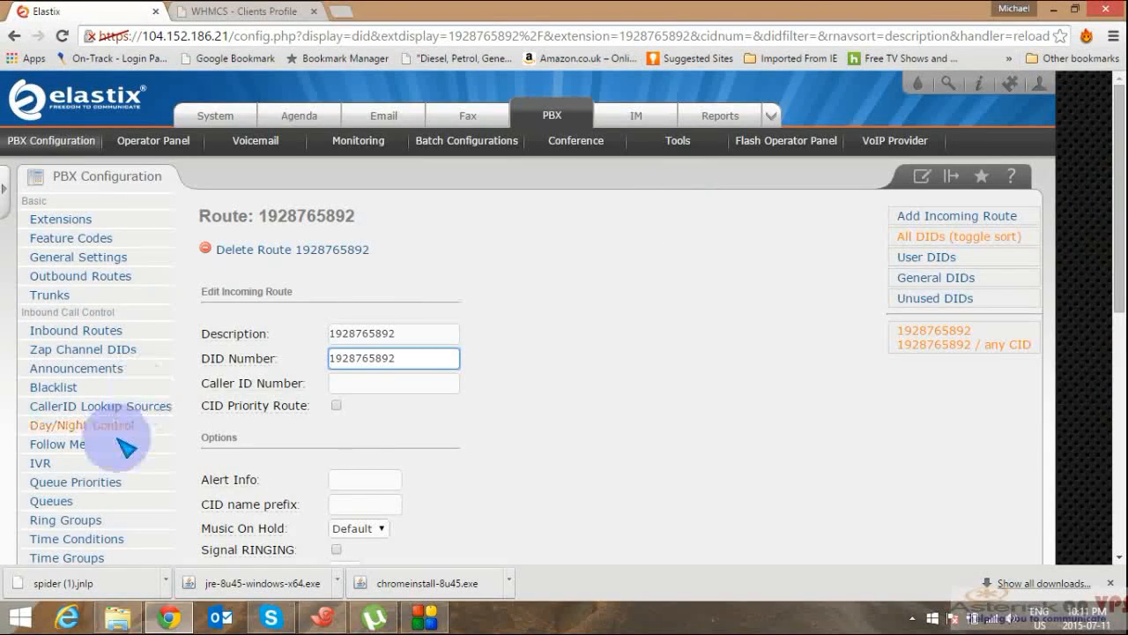
click(58, 463)
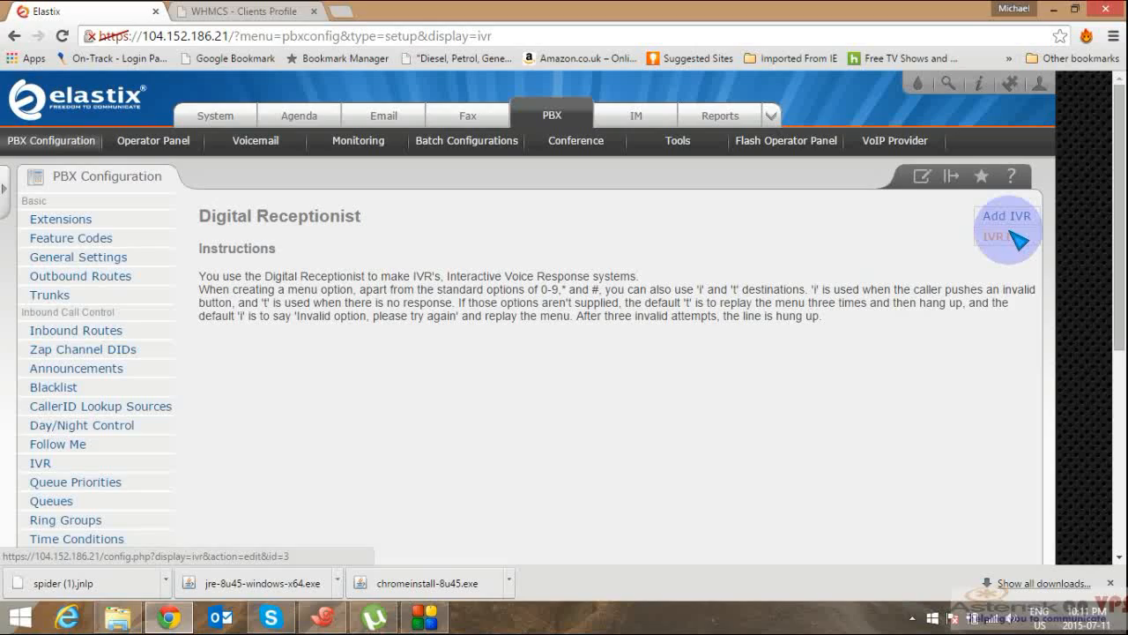
Step: Open IVR1 and check its entries: option 1 to the Company A queue, option 2 to extension 1003
click(1012, 234)
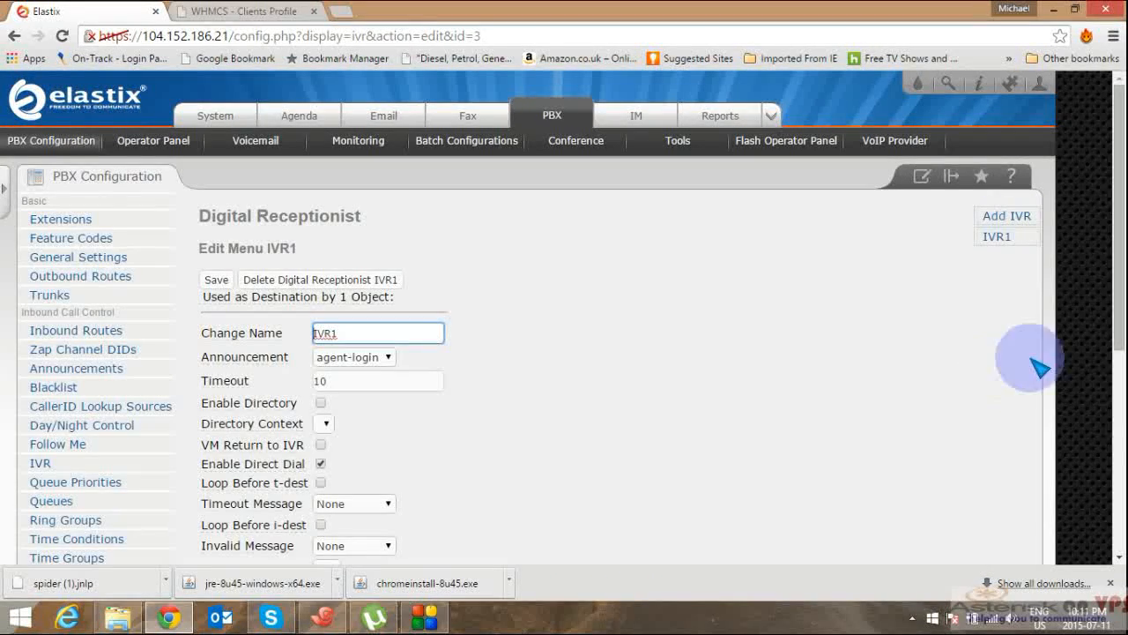
click(1119, 424)
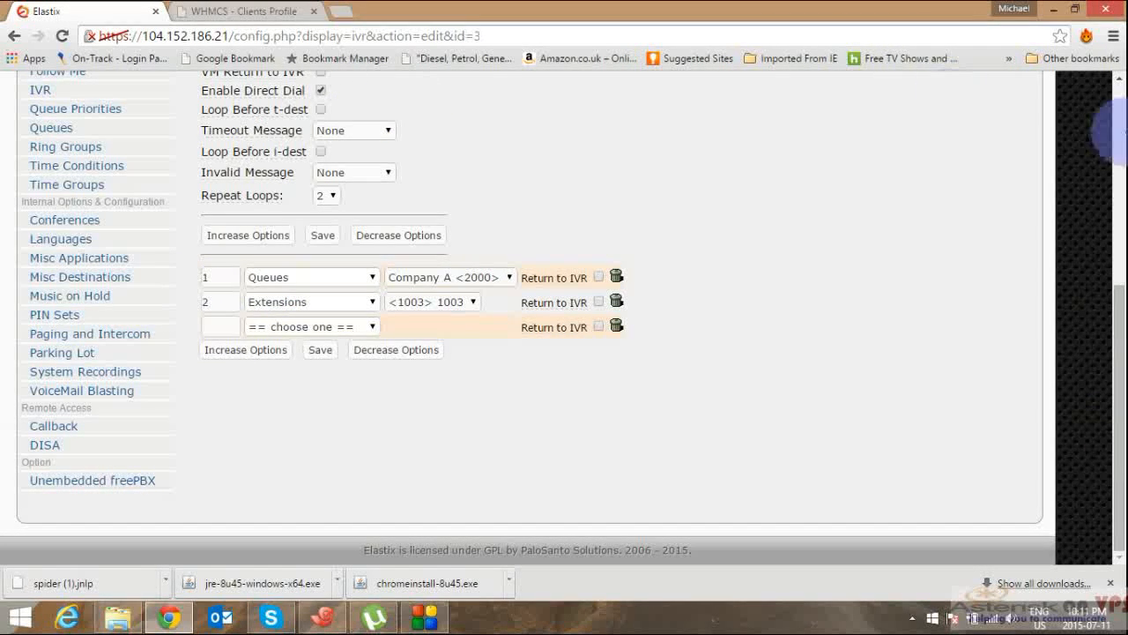
click(1118, 133)
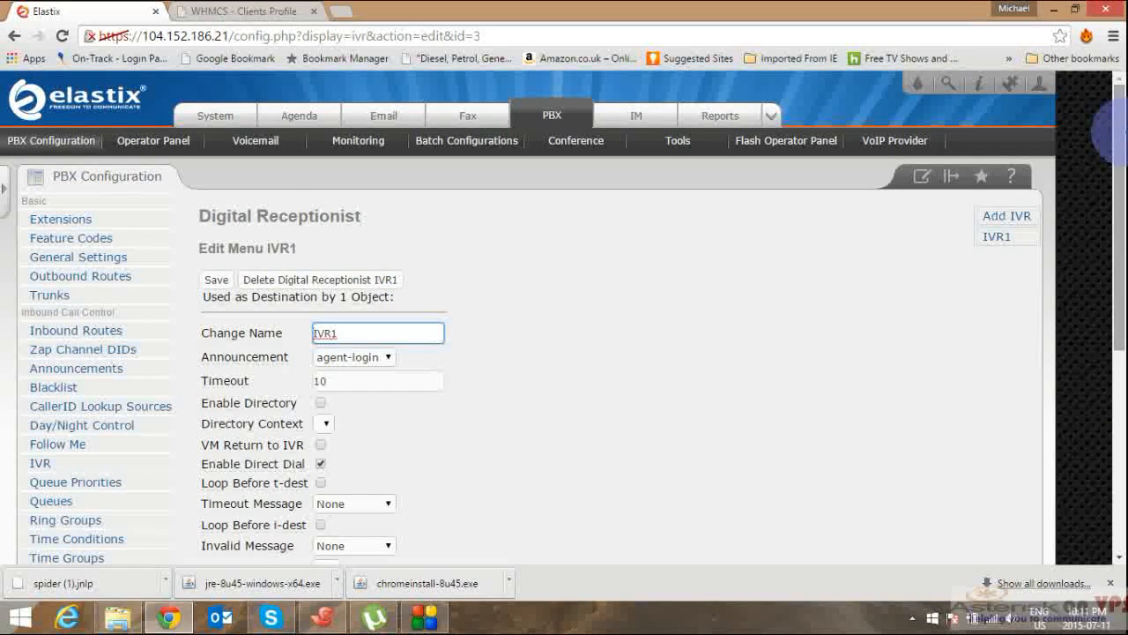
mouse_move(1127, 133)
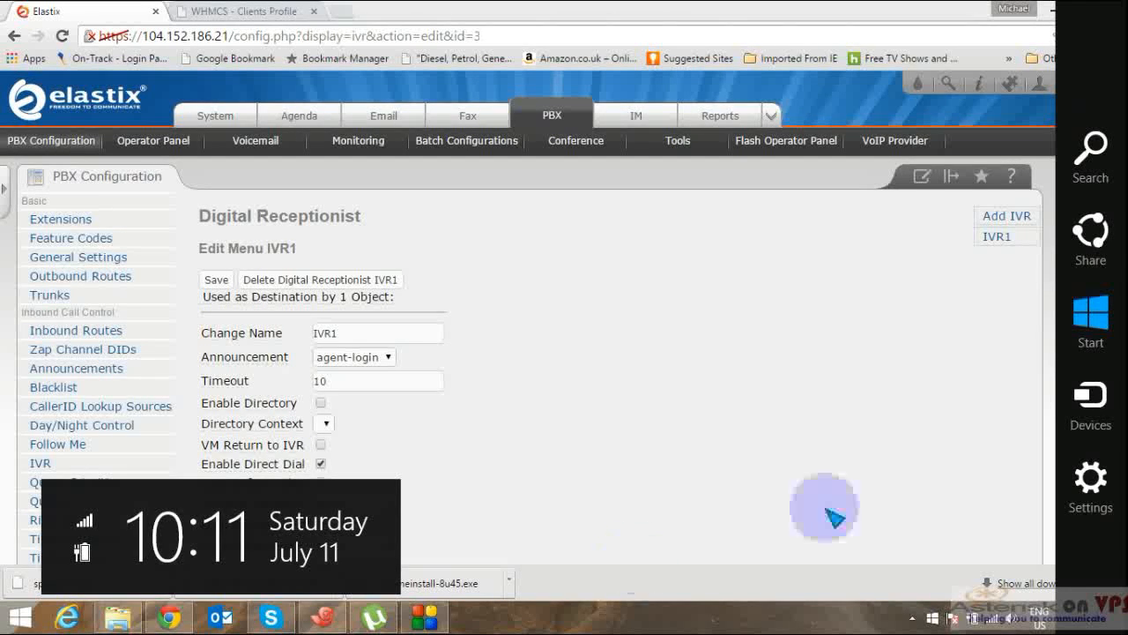
click(928, 460)
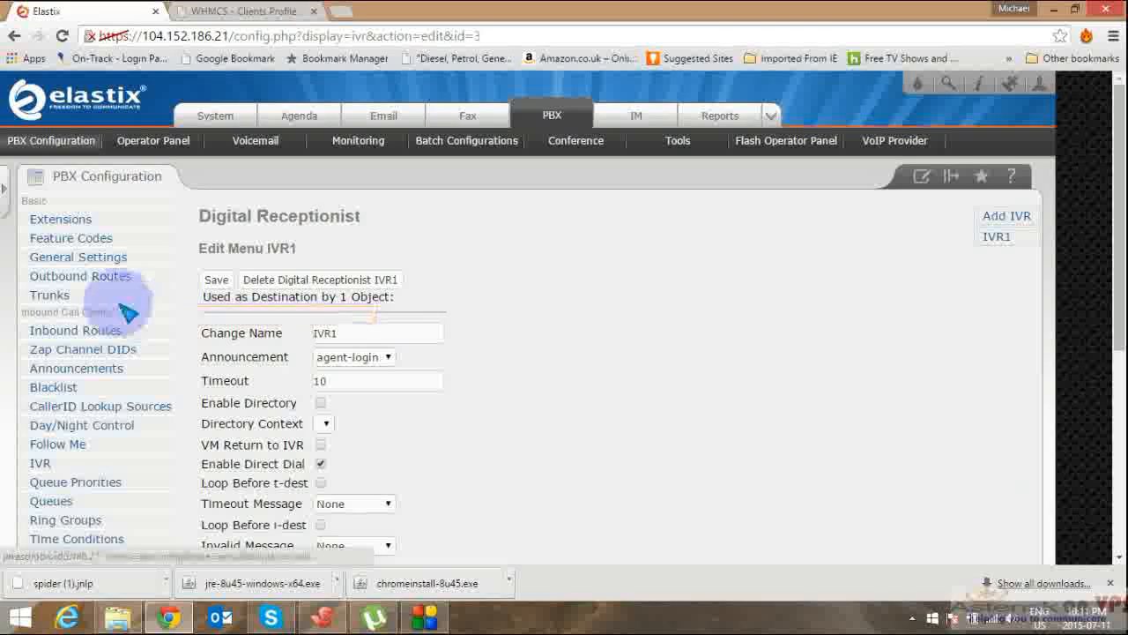
click(102, 340)
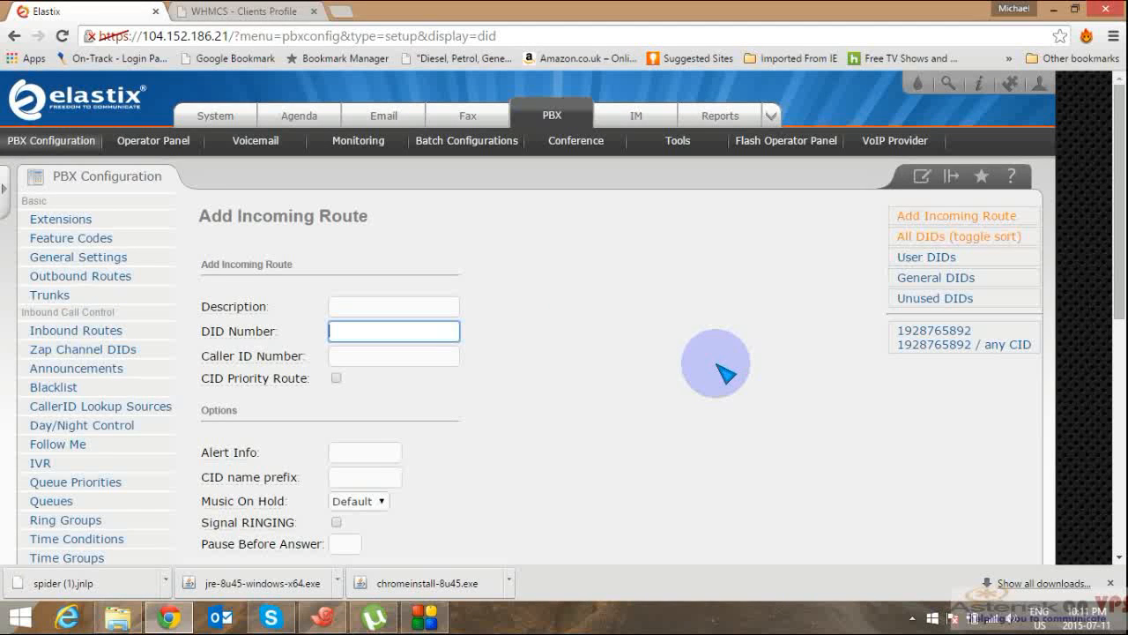
click(937, 353)
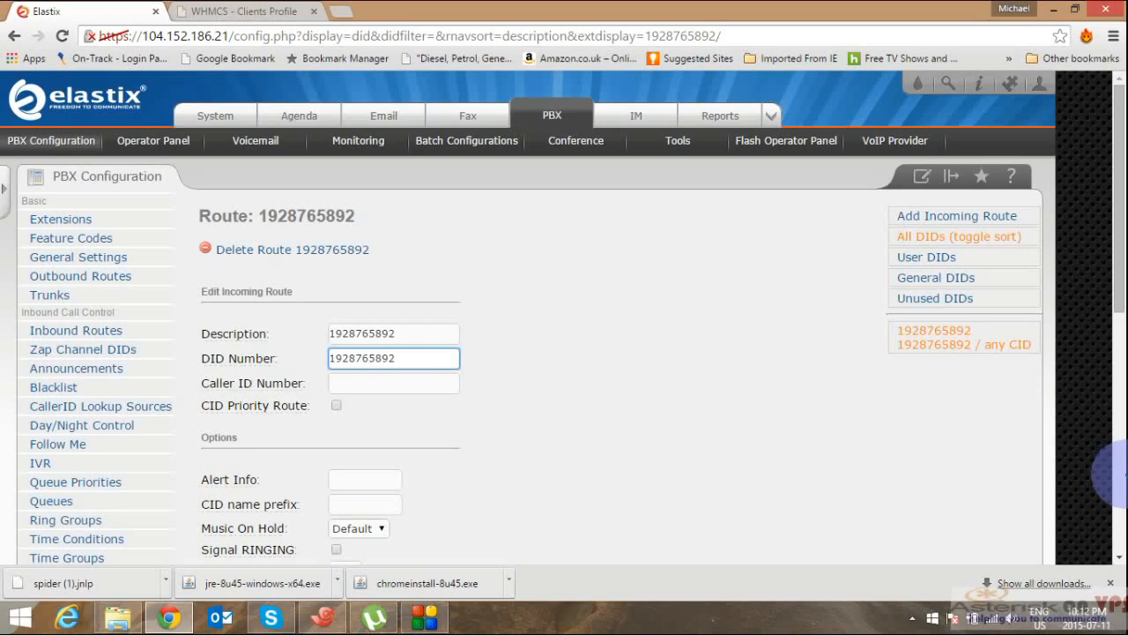
click(1117, 467)
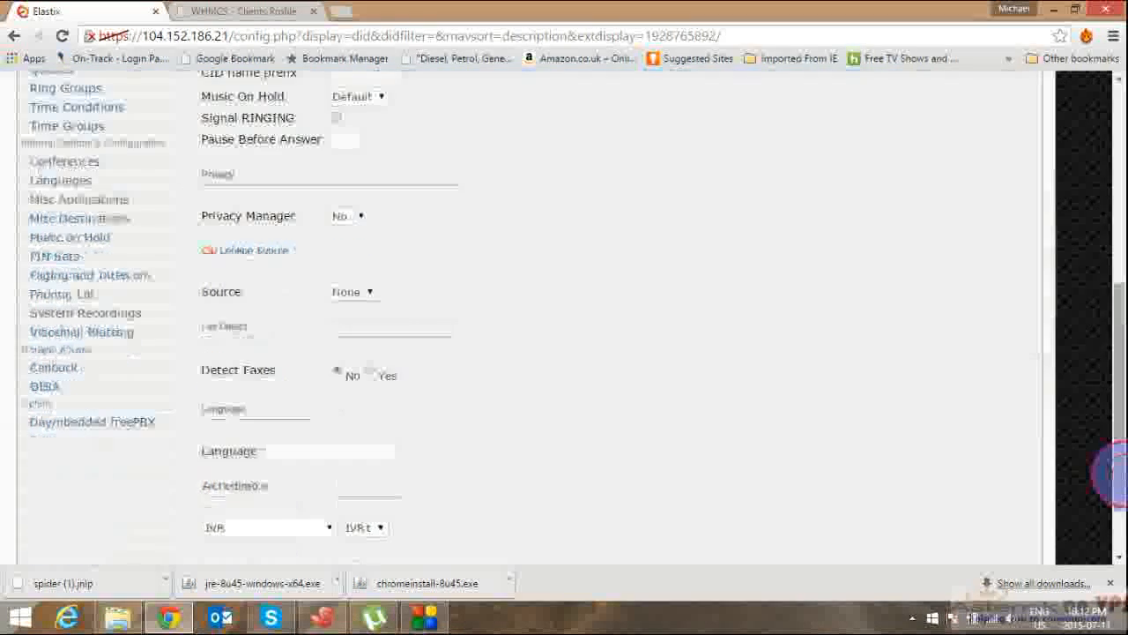
click(1116, 529)
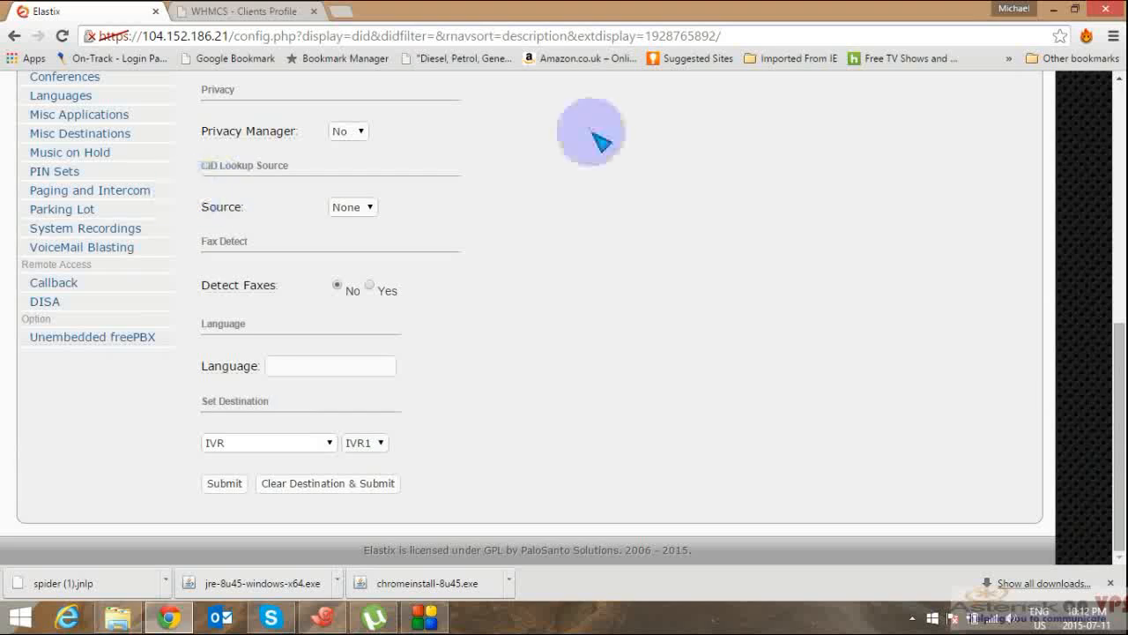
scroll(1093, 123, up, 5)
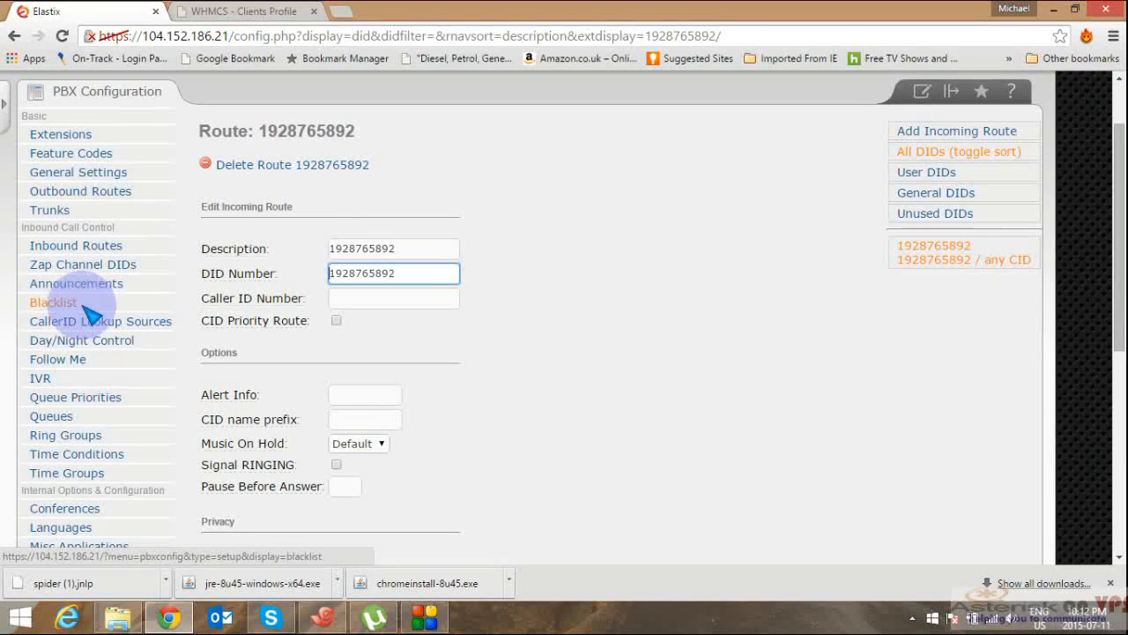
Step: Open queue 2000 (Company A) and review its leastrecent strategy, 15-second agent timeout and 5-second retry
click(76, 420)
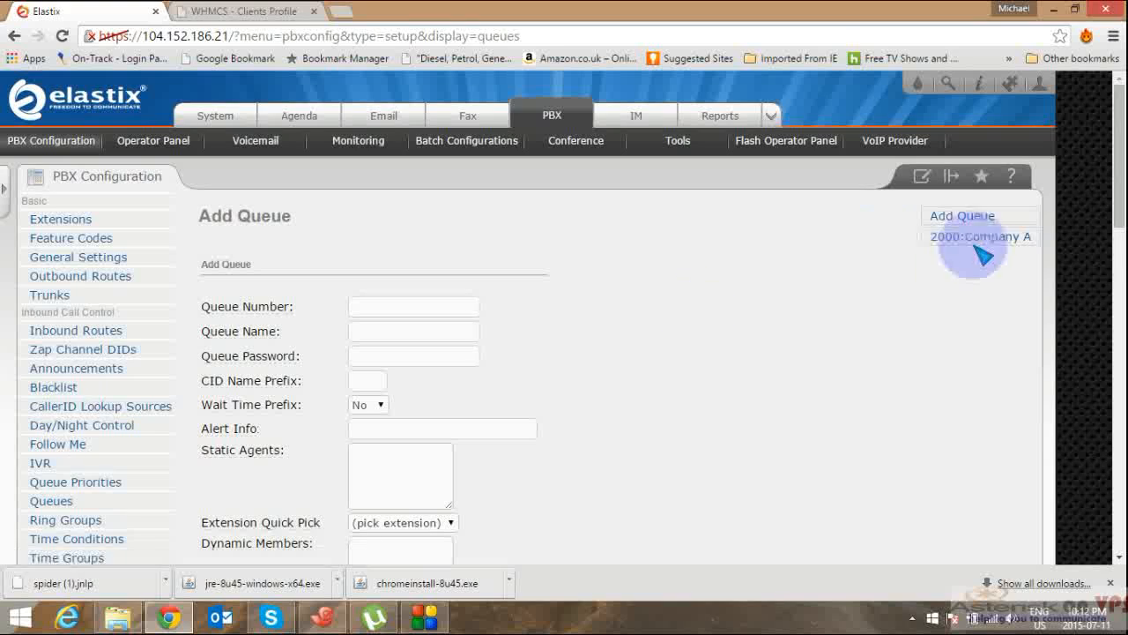
click(976, 240)
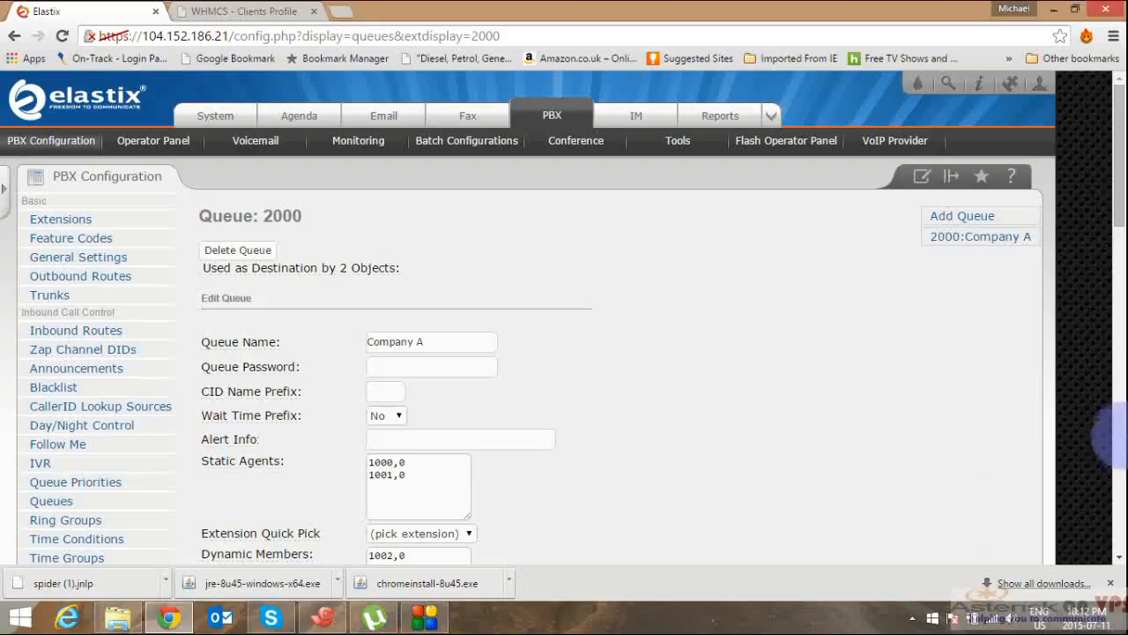
click(1120, 449)
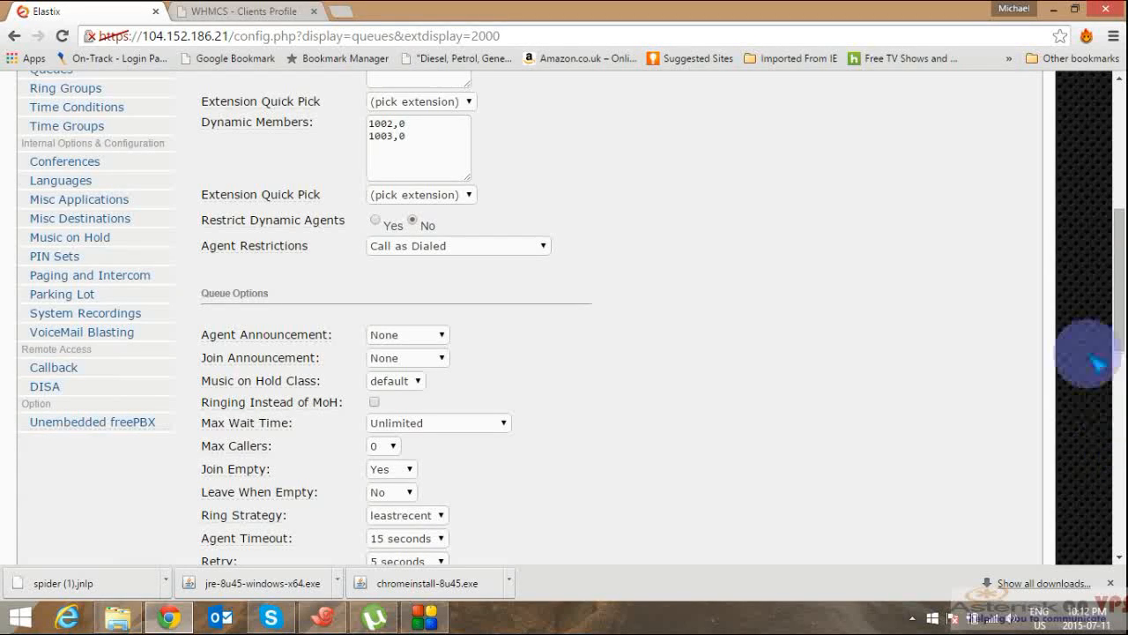
scroll(1121, 77, up, 6)
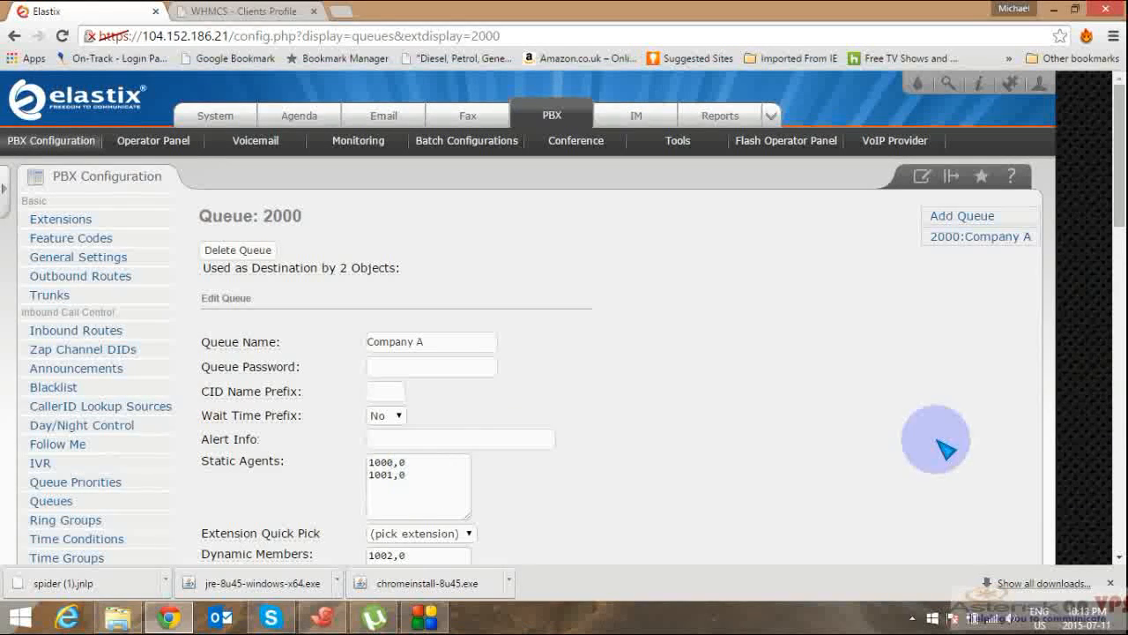
click(1117, 558)
scroll(1117, 557, down, 5)
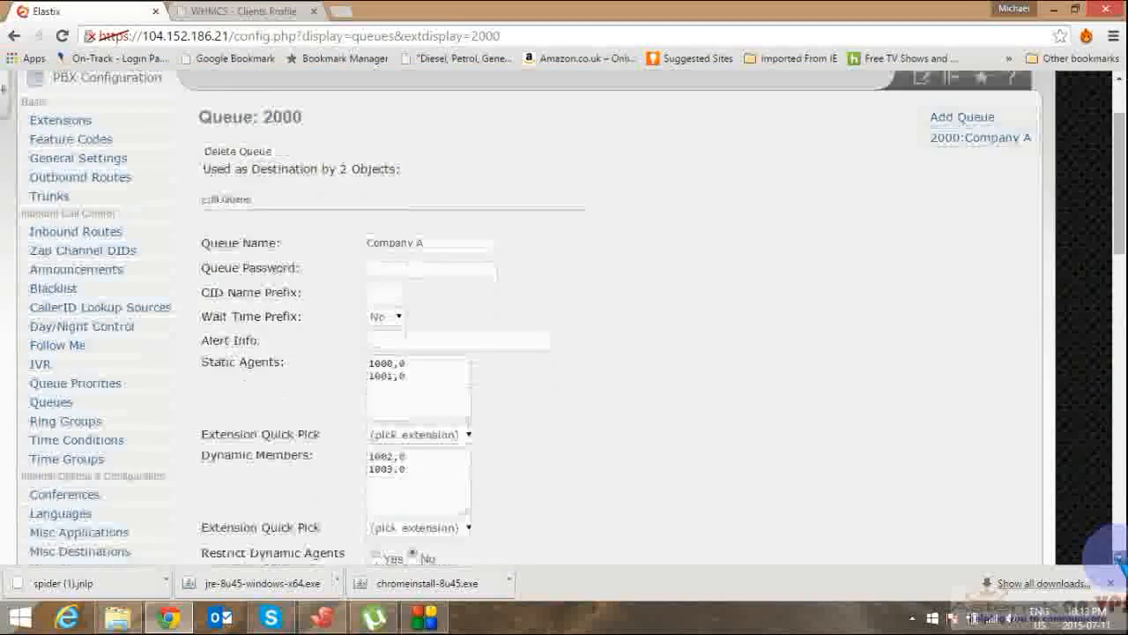
scroll(1117, 557, down, 3)
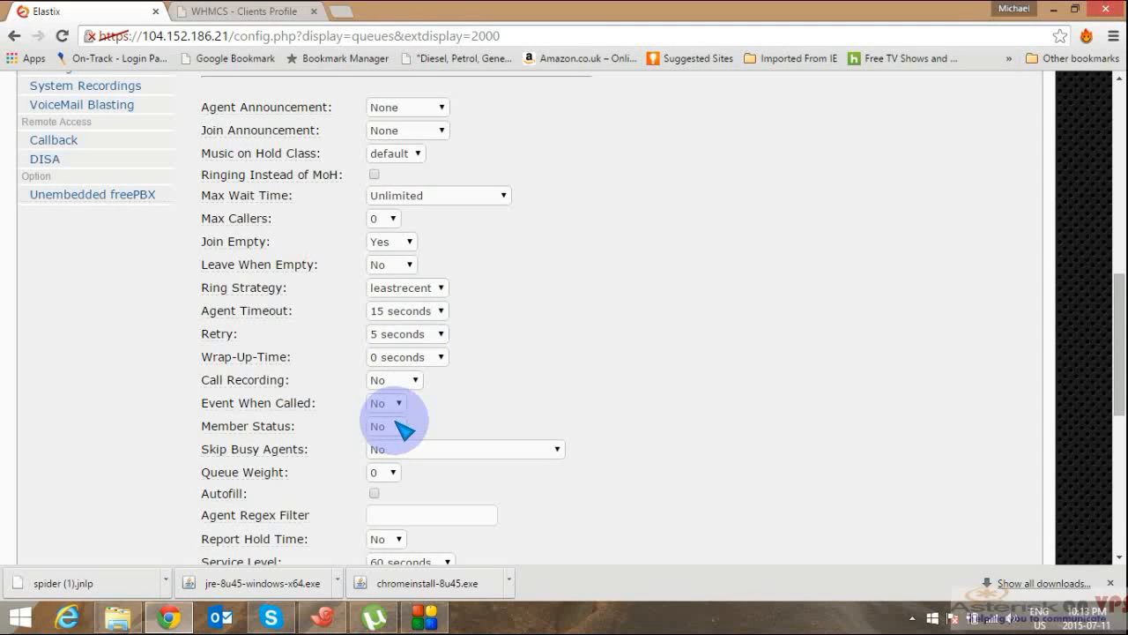
Step: Set queue 2000's Call Recording option to wav in Queue Options
click(397, 380)
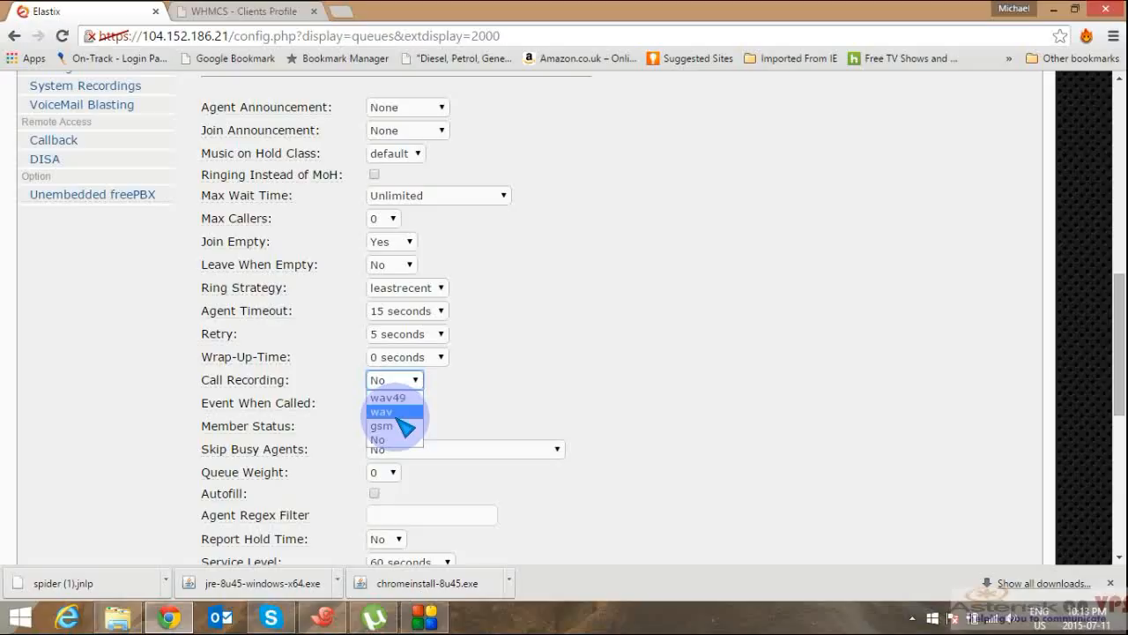
click(398, 416)
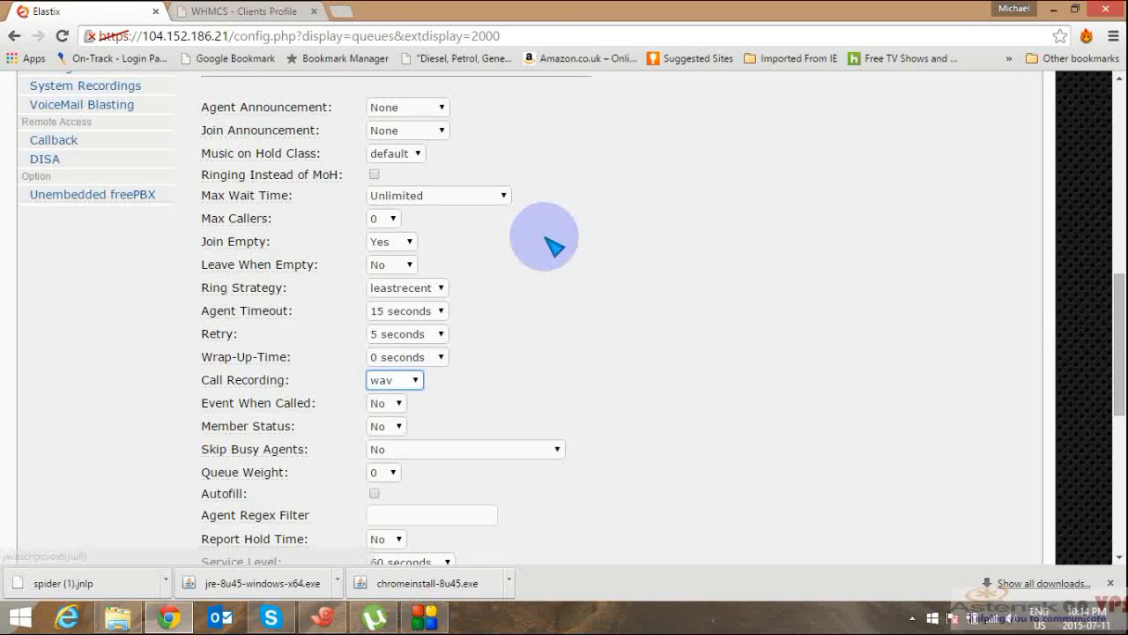
mouse_move(291, 210)
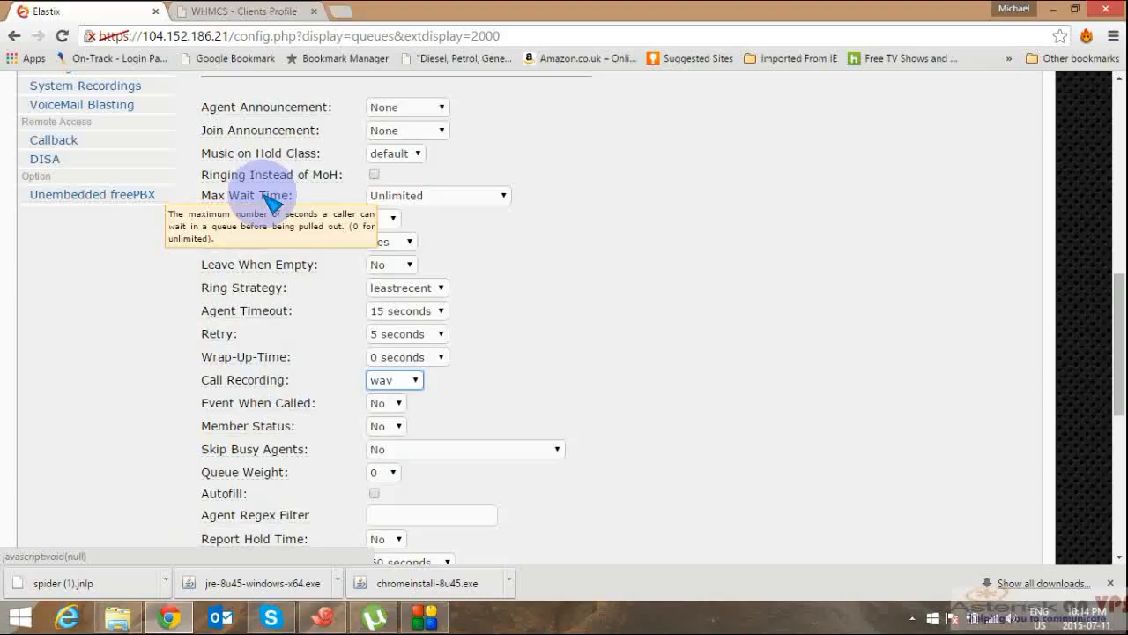
mouse_move(252, 244)
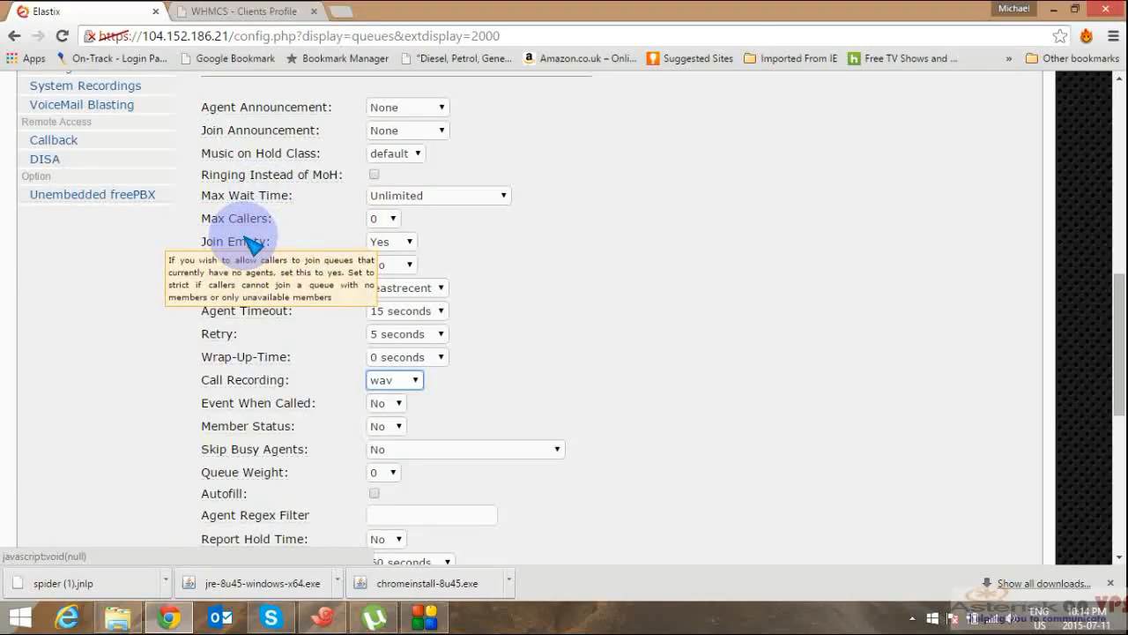
mouse_move(263, 119)
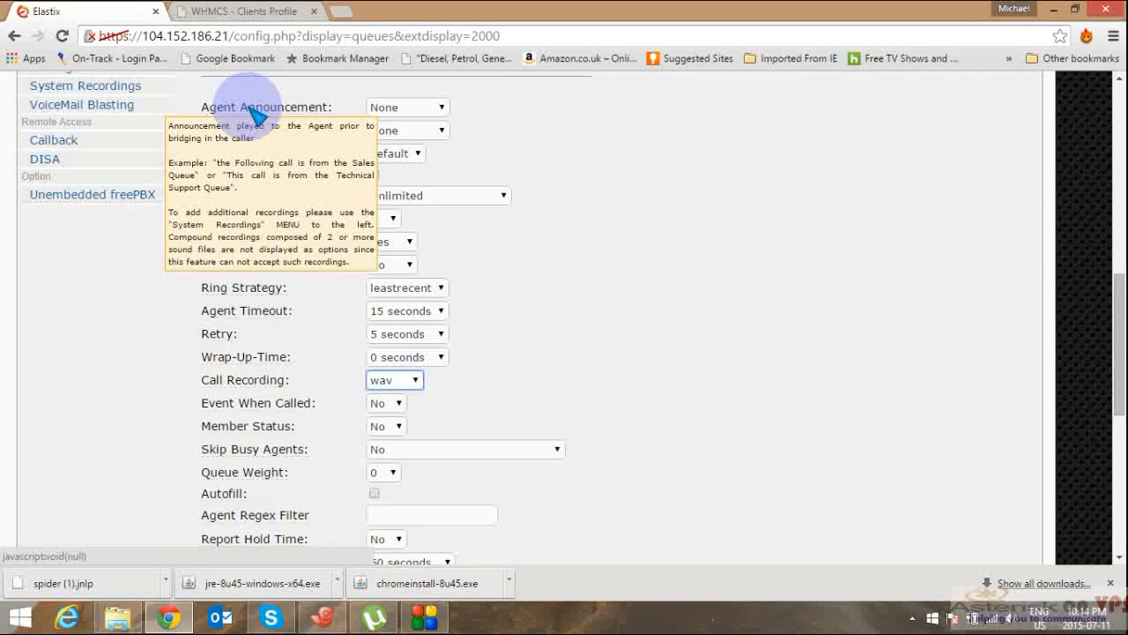
mouse_move(273, 297)
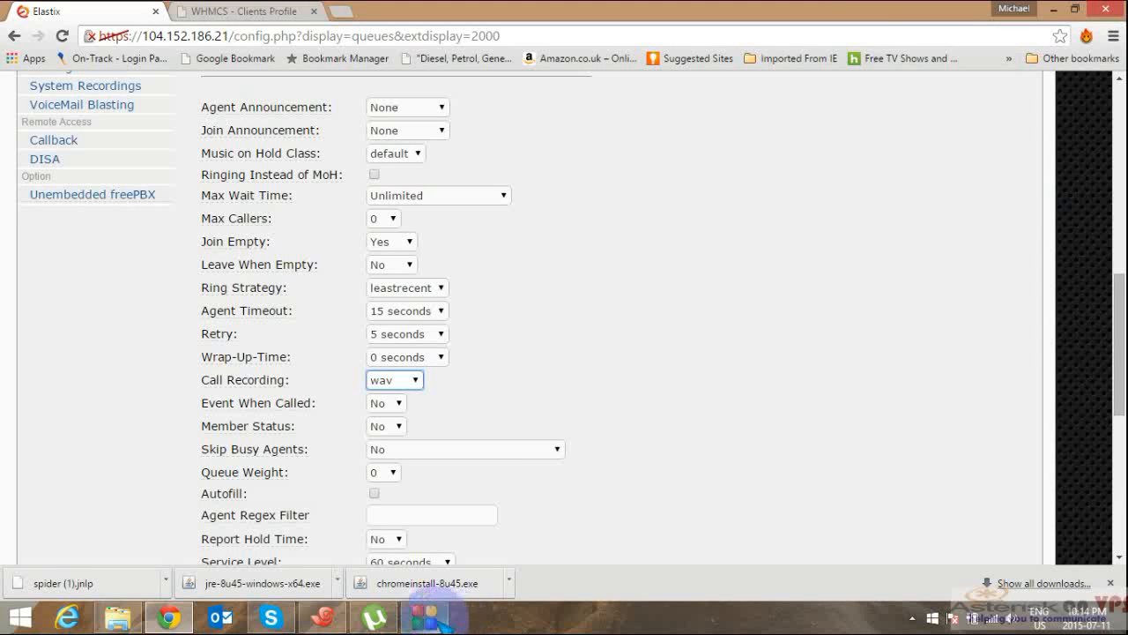
click(511, 534)
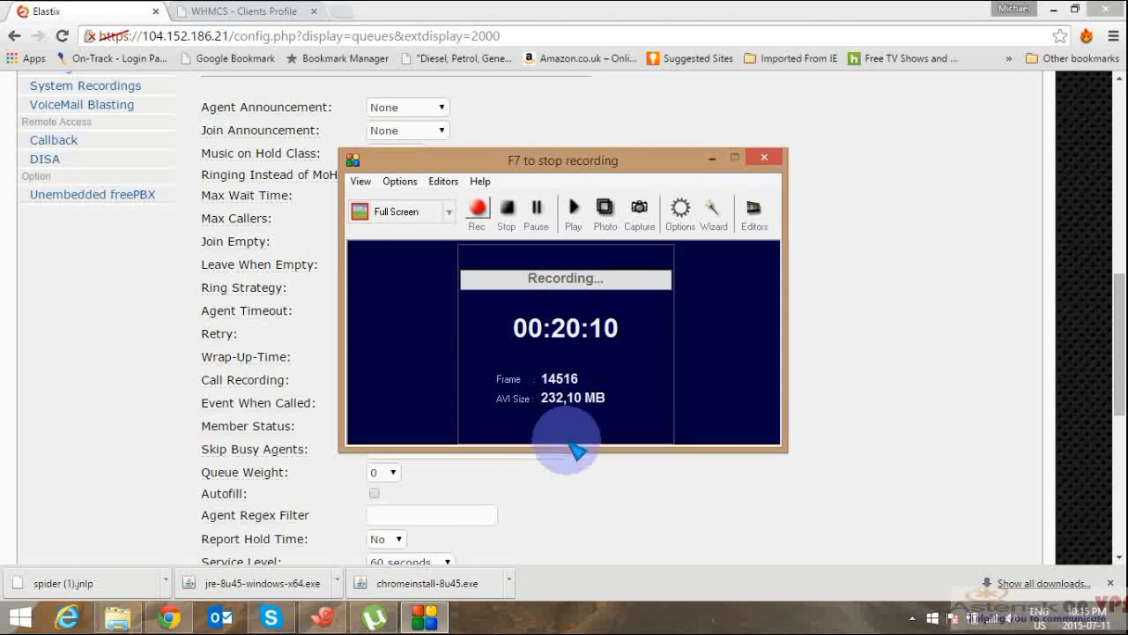